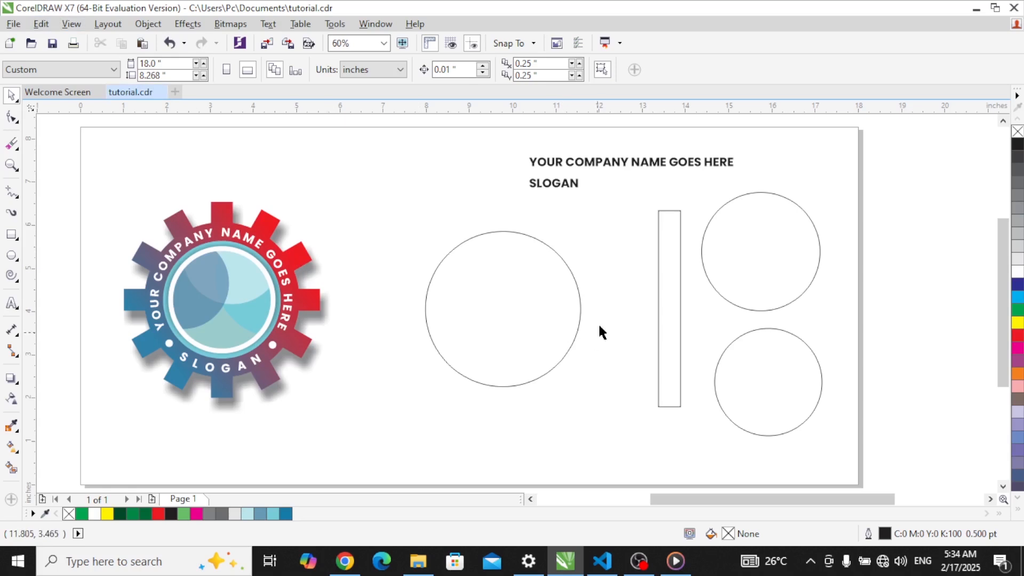
Step: Place the tall rectangle over the large circle and move the name and slogan text top-right
{"action": "left_click", "coordinate": [523, 280]}
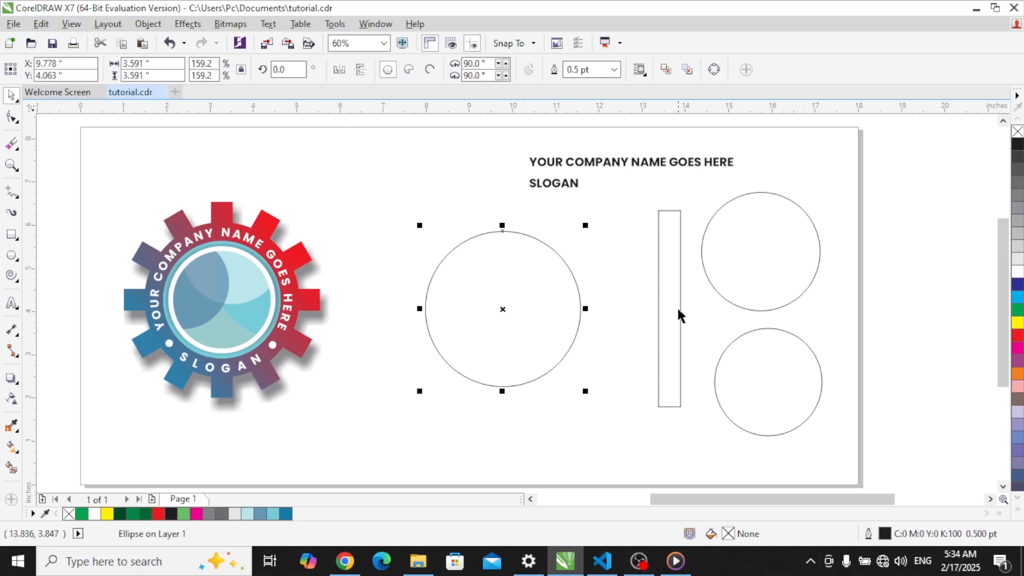
{"action": "left_click_drag", "start_coordinate": [667, 297], "coordinate": [503, 292]}
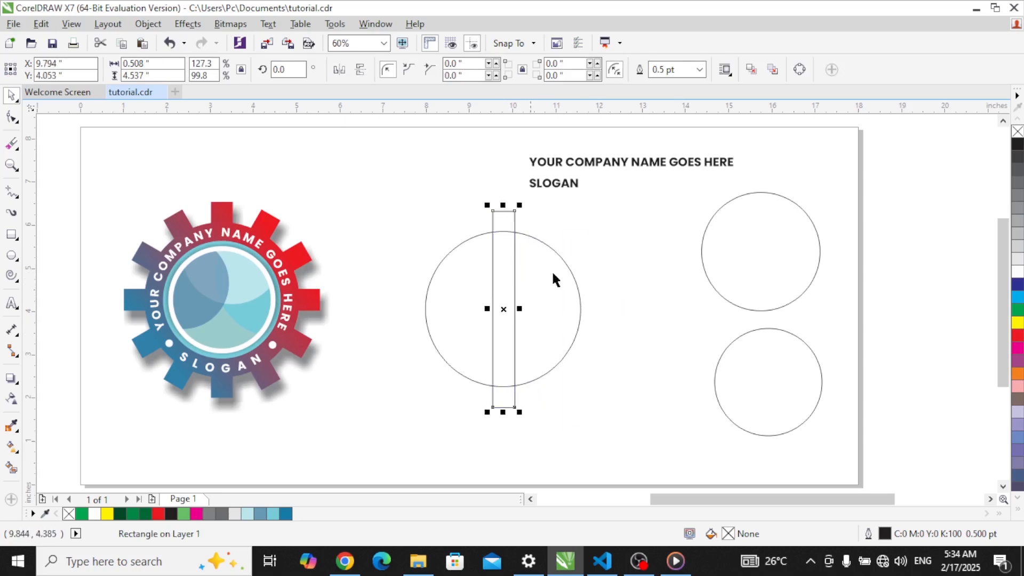
{"action": "left_click", "coordinate": [613, 160]}
{"action": "left_click_drag", "start_coordinate": [501, 143], "coordinate": [746, 203]}
{"action": "left_click_drag", "start_coordinate": [647, 160], "coordinate": [752, 146]}
Step: Centre the tall rectangle horizontally on the large circle with the C align key
{"action": "left_click", "coordinate": [516, 281]}
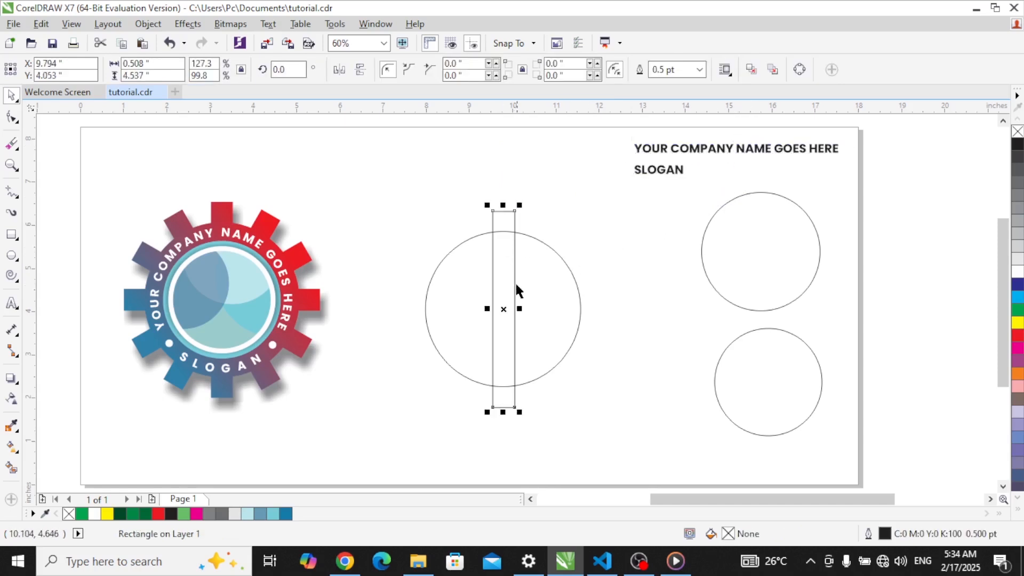
{"action": "left_click", "coordinate": [536, 281], "text": "shift"}
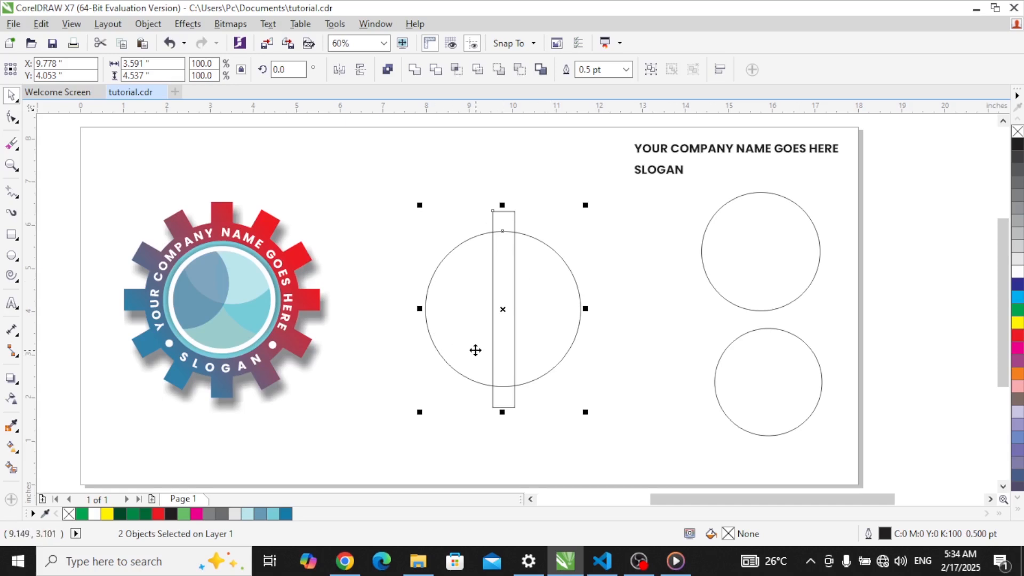
{"action": "key", "text": "c"}
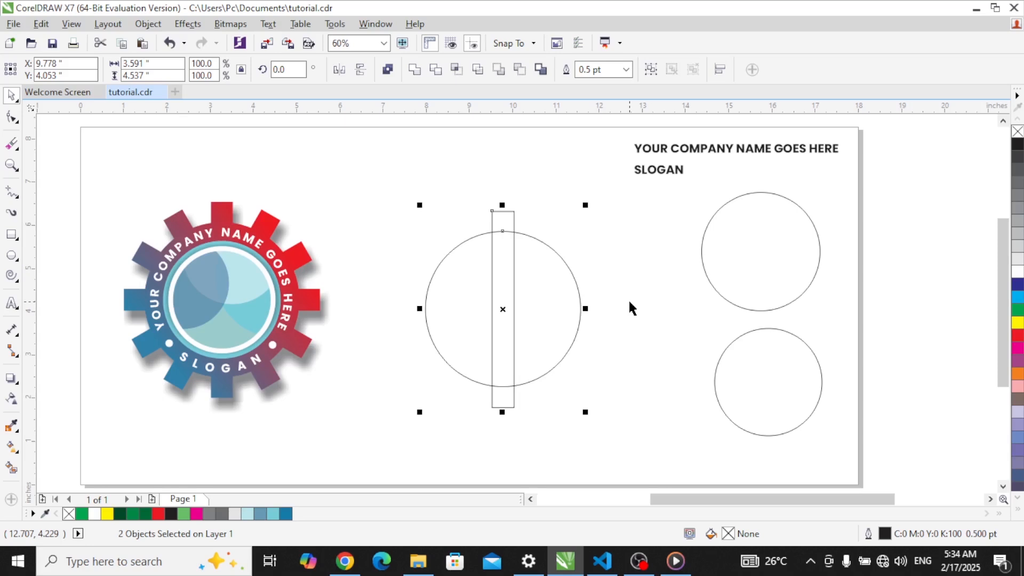
{"action": "left_click", "coordinate": [488, 255]}
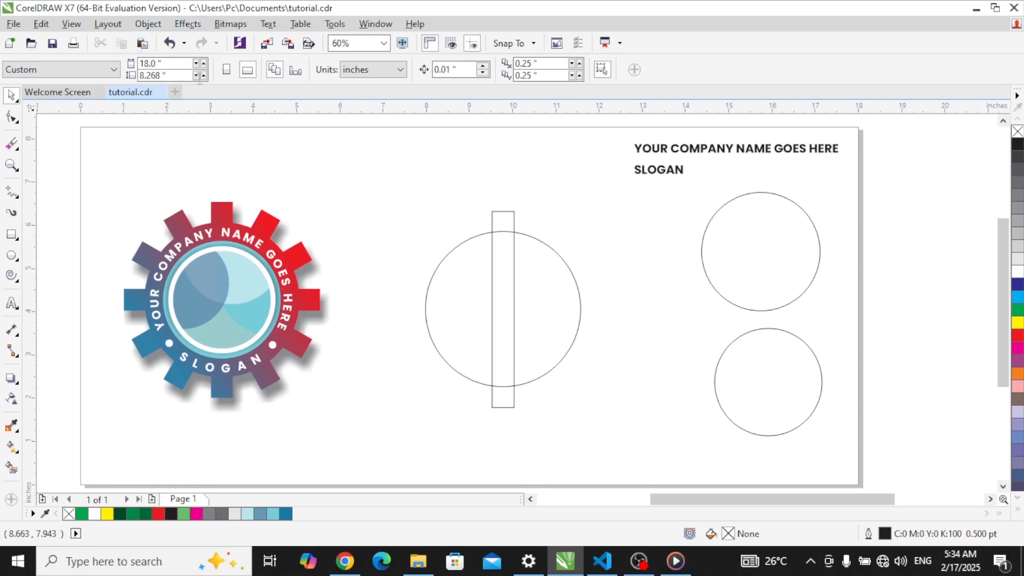
{"action": "left_click", "coordinate": [503, 212]}
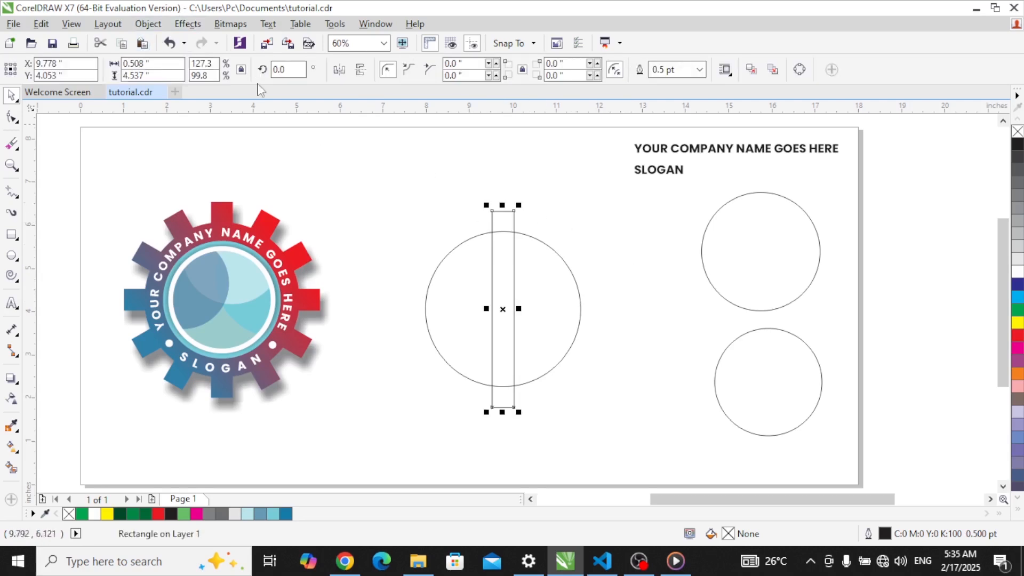
Step: Apply Object > Transformations > Rotate to the rectangle with a 30° angle and 5 copies
{"action": "left_click", "coordinate": [147, 24]}
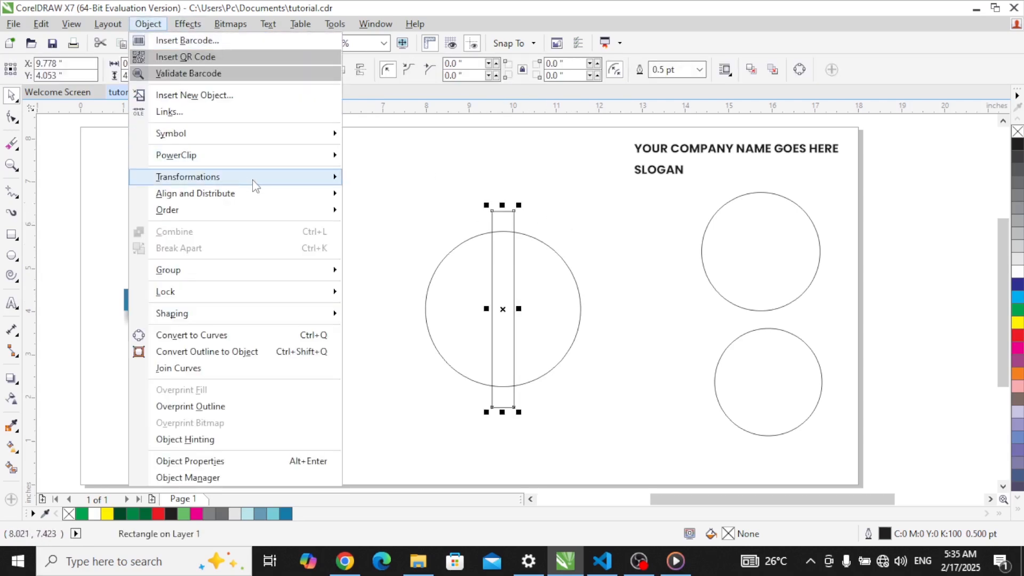
{"action": "mouse_move", "coordinate": [254, 183]}
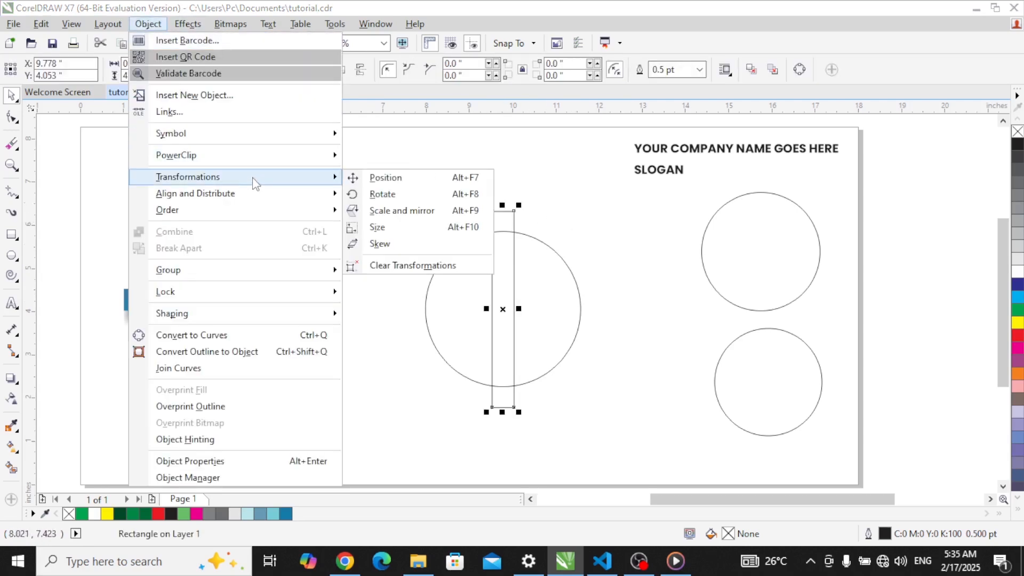
{"action": "left_click", "coordinate": [371, 194]}
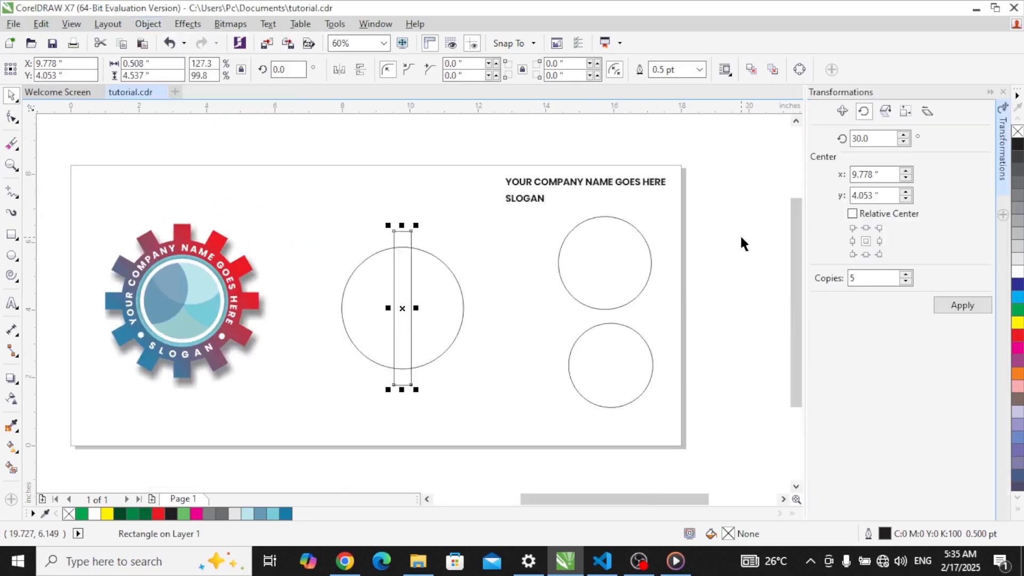
{"action": "left_click", "coordinate": [856, 279]}
{"action": "type", "text": "5"}
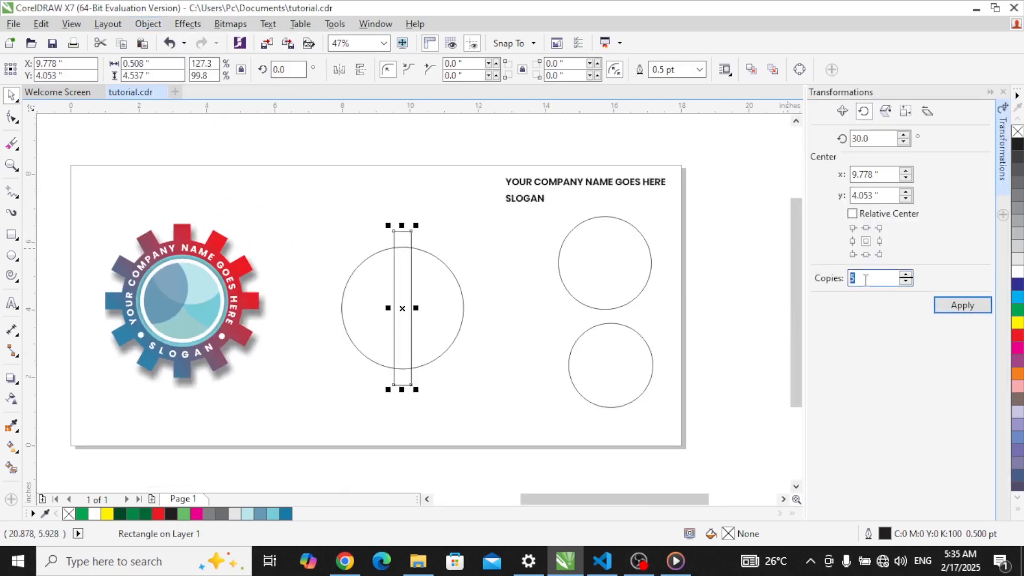
{"action": "double_click", "coordinate": [850, 279]}
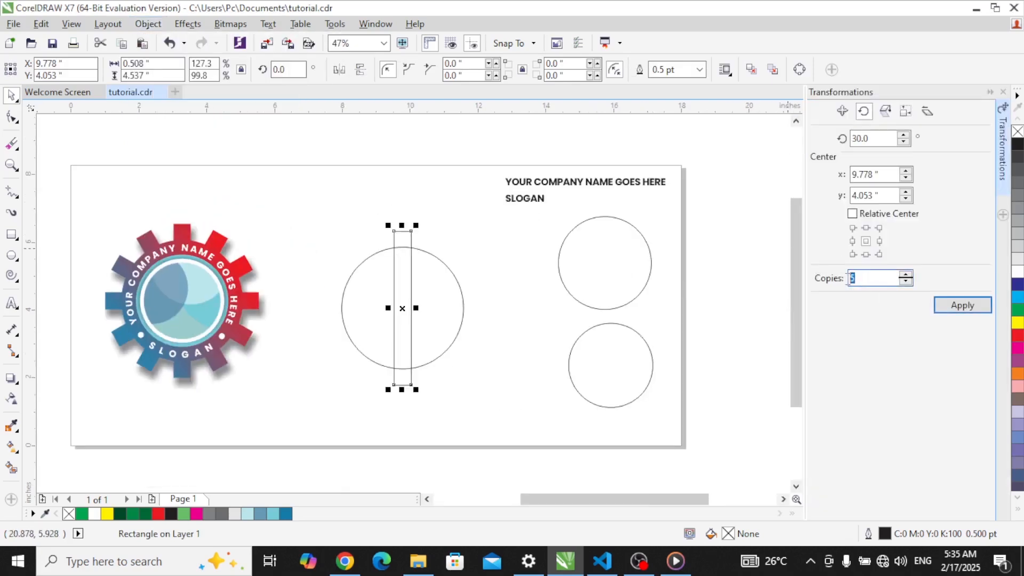
{"action": "double_click", "coordinate": [868, 139]}
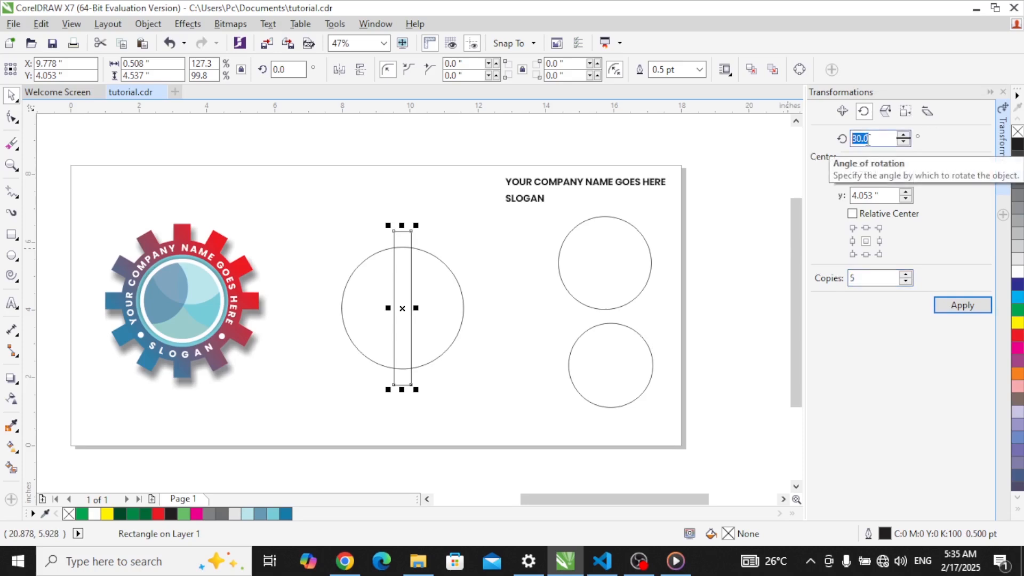
{"action": "left_click", "coordinate": [977, 307]}
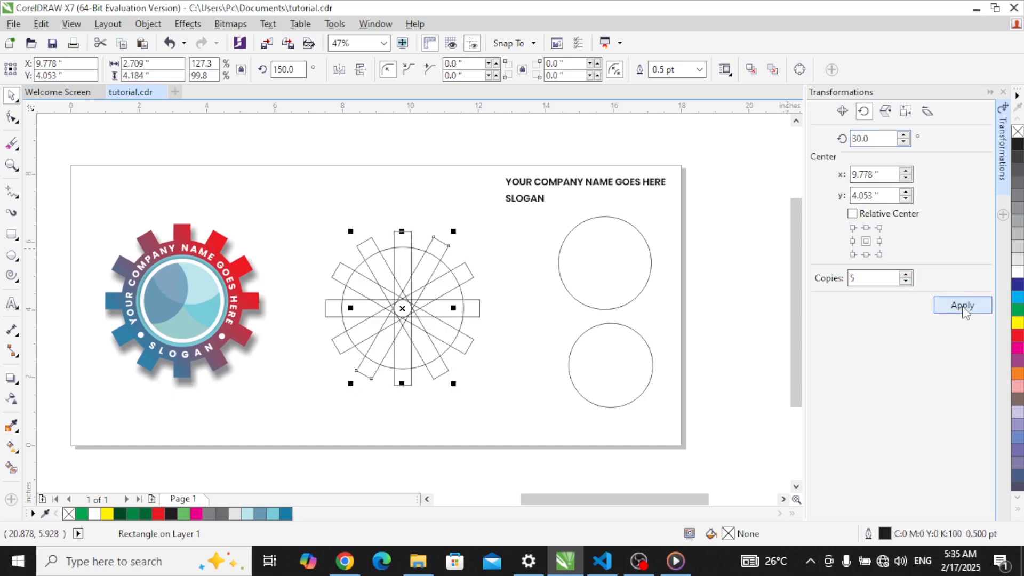
{"action": "left_click", "coordinate": [1003, 92]}
Step: Marquee-select the circle and six rectangles and weld them into one twelve-tooth gear
{"action": "left_click", "coordinate": [594, 262]}
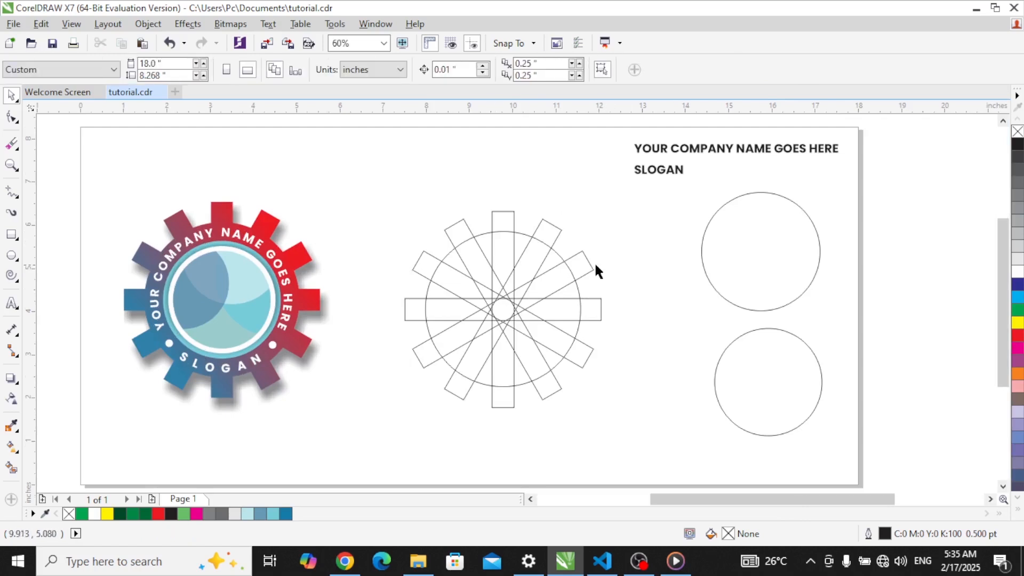
{"action": "left_click_drag", "start_coordinate": [355, 183], "coordinate": [625, 431]}
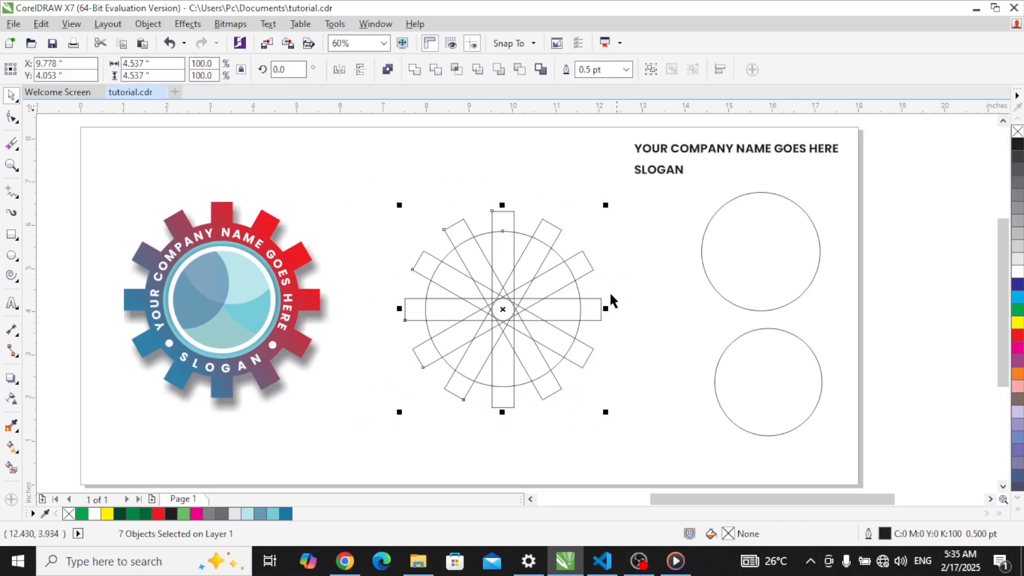
{"action": "left_click_drag", "start_coordinate": [372, 172], "coordinate": [630, 431]}
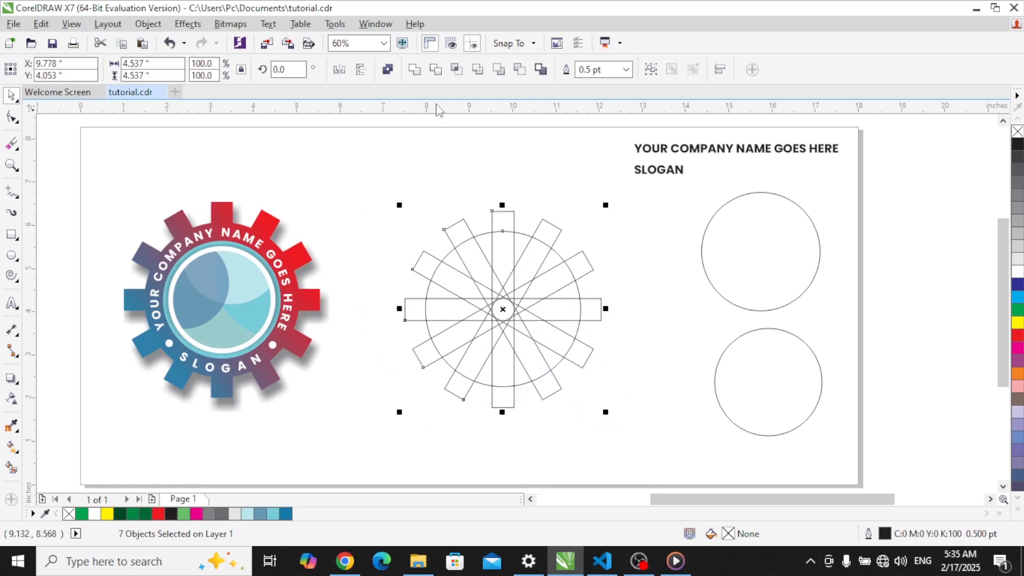
{"action": "left_click", "coordinate": [415, 70]}
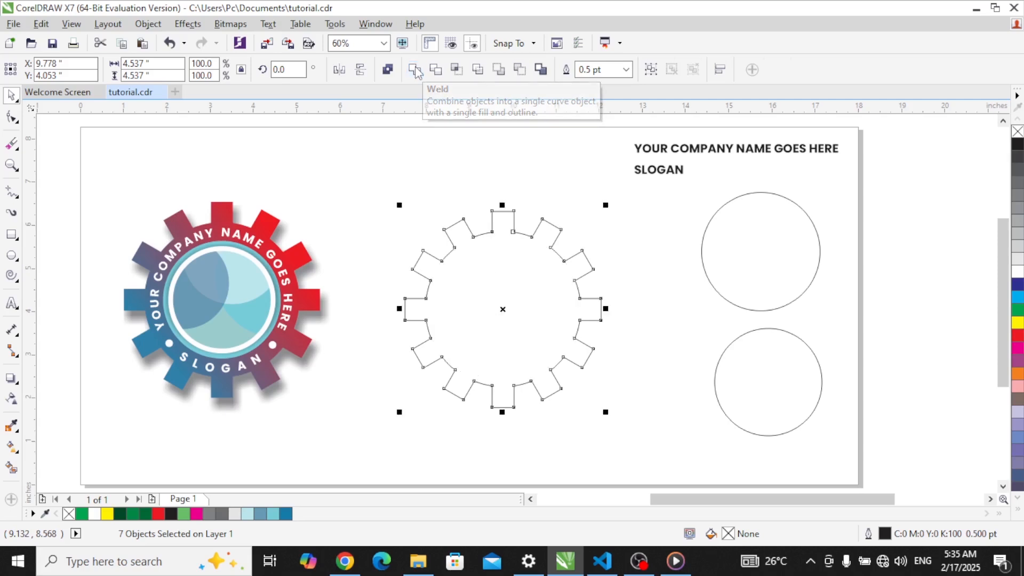
{"action": "left_click", "coordinate": [648, 341]}
{"action": "left_click", "coordinate": [538, 295]}
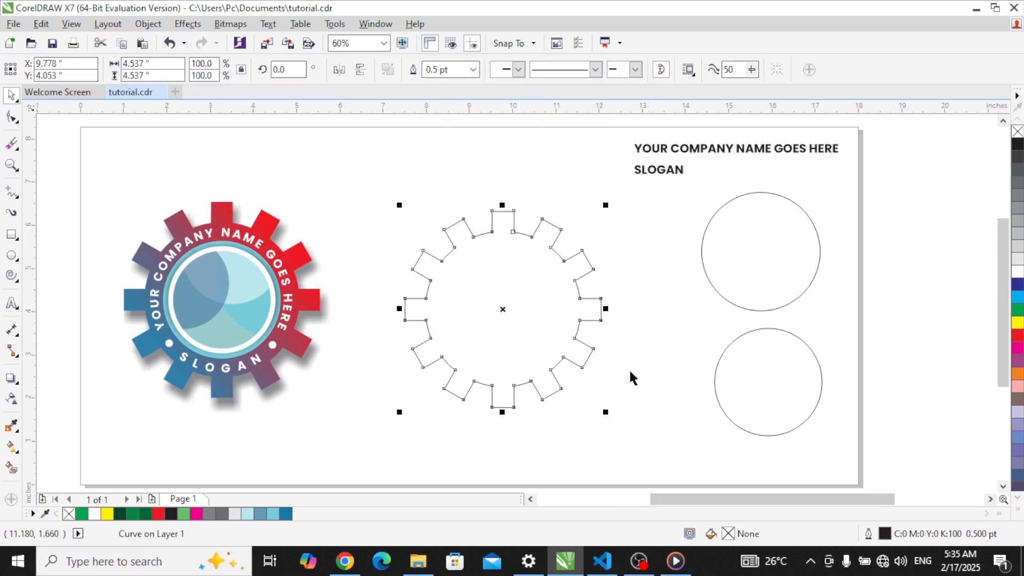
{"action": "left_click", "coordinate": [638, 335]}
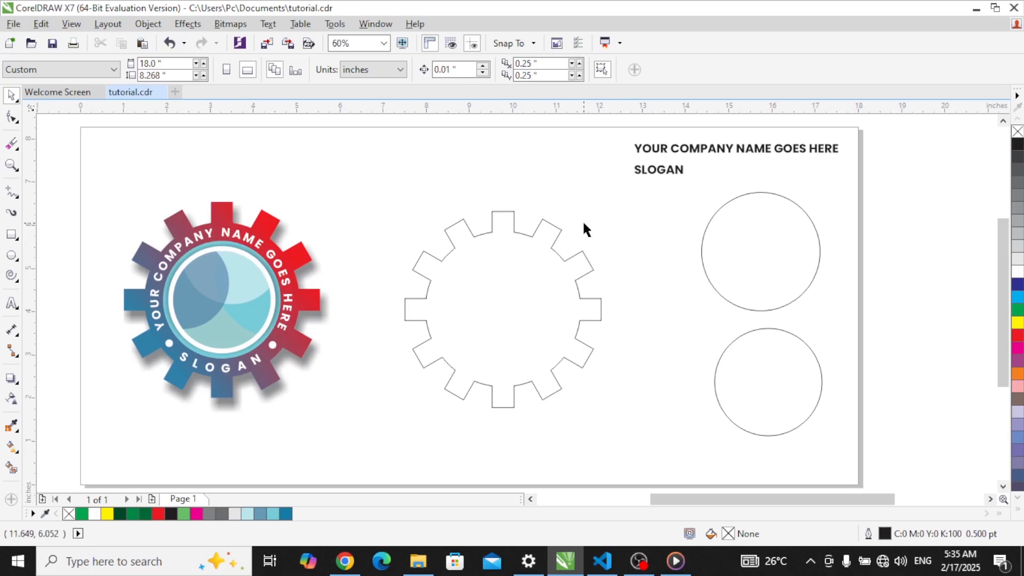
Step: Give the gear a linear fountain fill, blue at the lower-left start and red at the upper-right end
{"action": "left_click", "coordinate": [491, 284]}
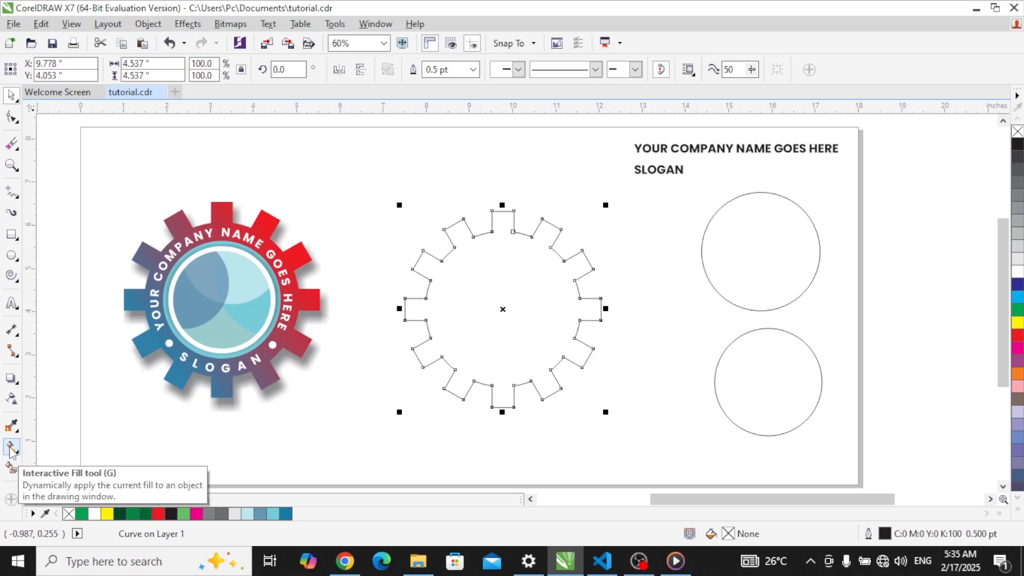
{"action": "left_click", "coordinate": [11, 448]}
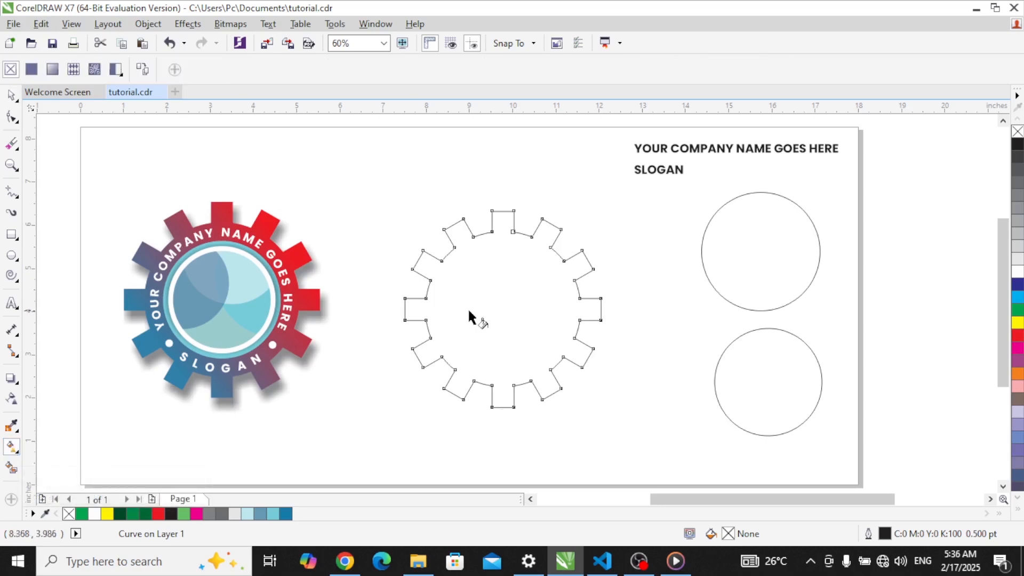
{"action": "left_click_drag", "start_coordinate": [425, 367], "coordinate": [584, 233]}
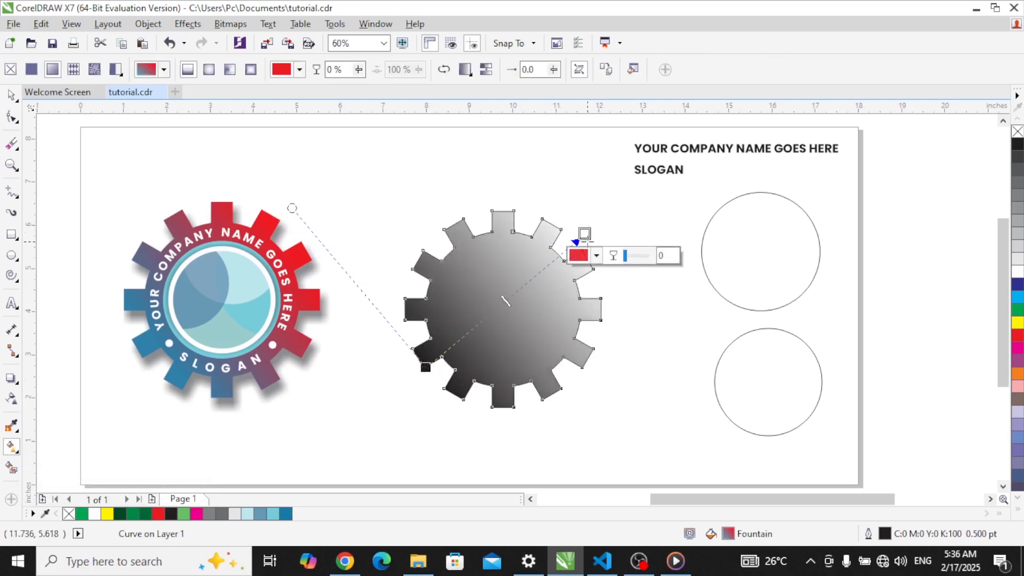
{"action": "left_click", "coordinate": [1018, 335]}
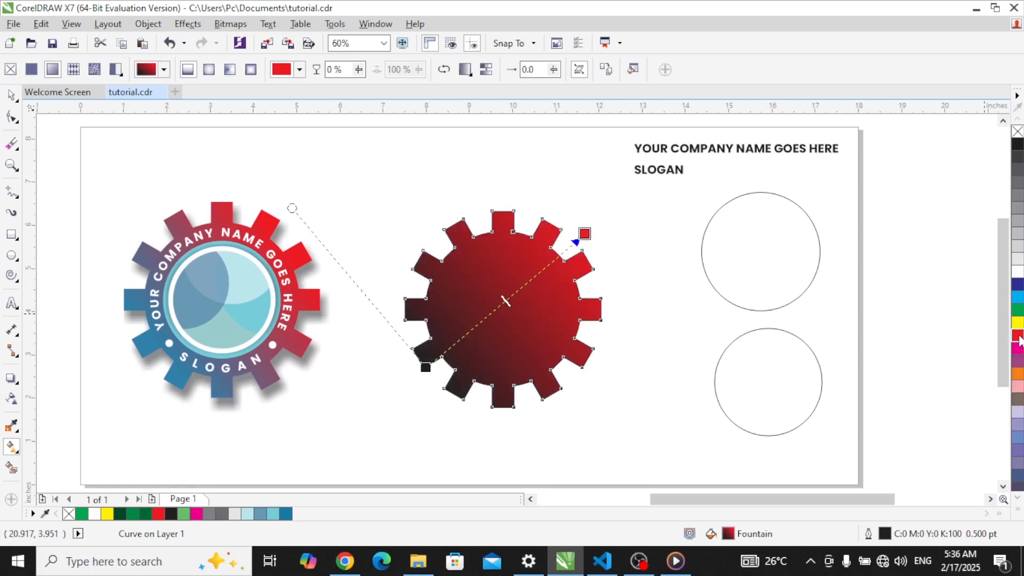
{"action": "left_click", "coordinate": [426, 367]}
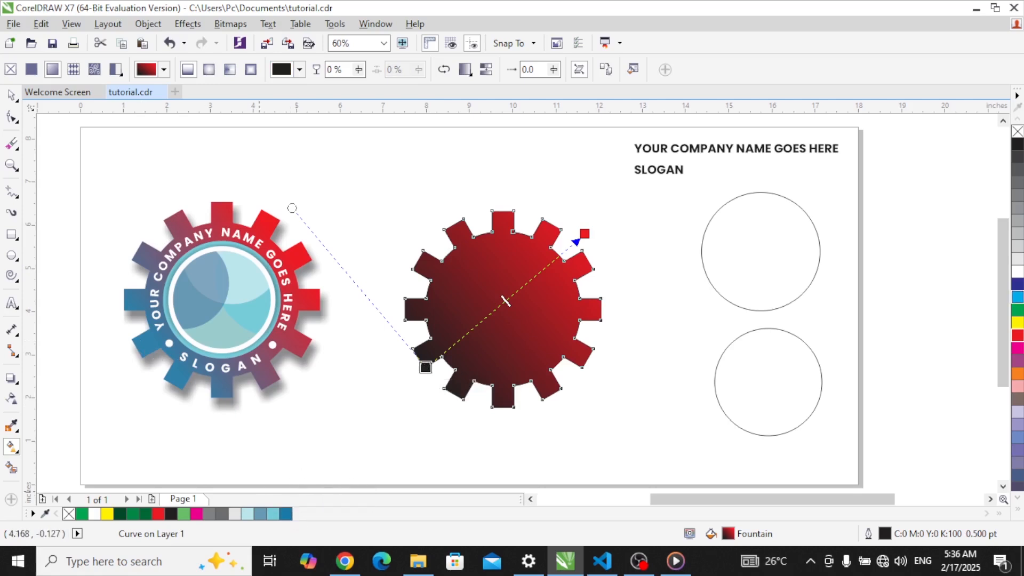
{"action": "left_click", "coordinate": [288, 516]}
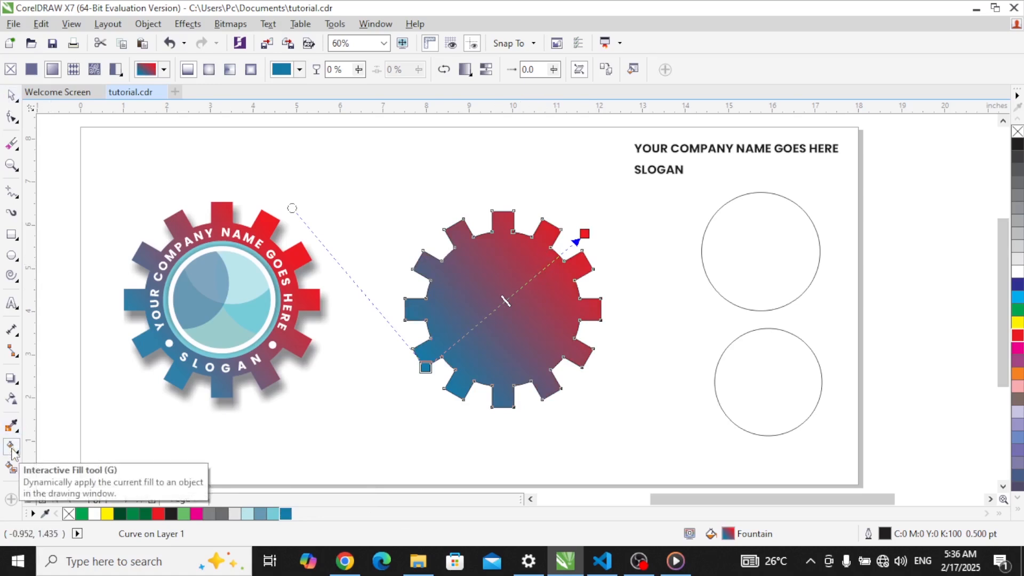
{"action": "left_click", "coordinate": [11, 95]}
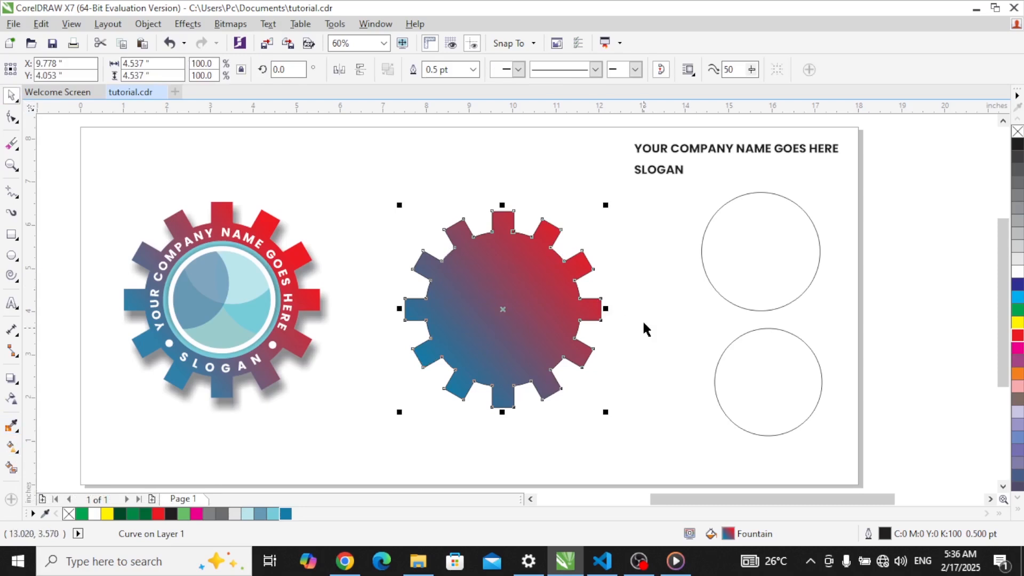
Step: Compare the middle gear's teeth with the finished left gear, then set its outline width to None
{"action": "left_click", "coordinate": [637, 270]}
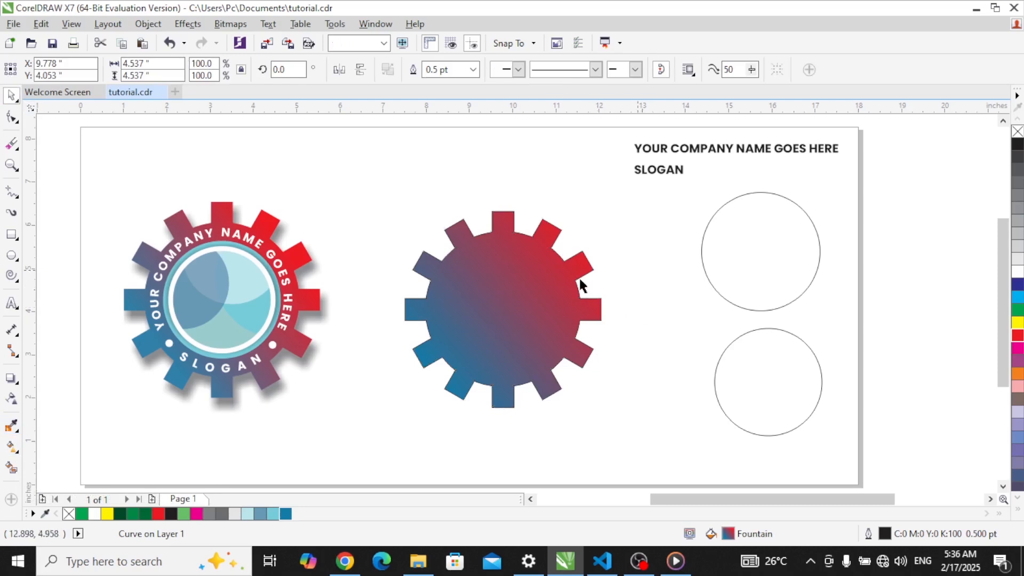
{"action": "left_click", "coordinate": [545, 261]}
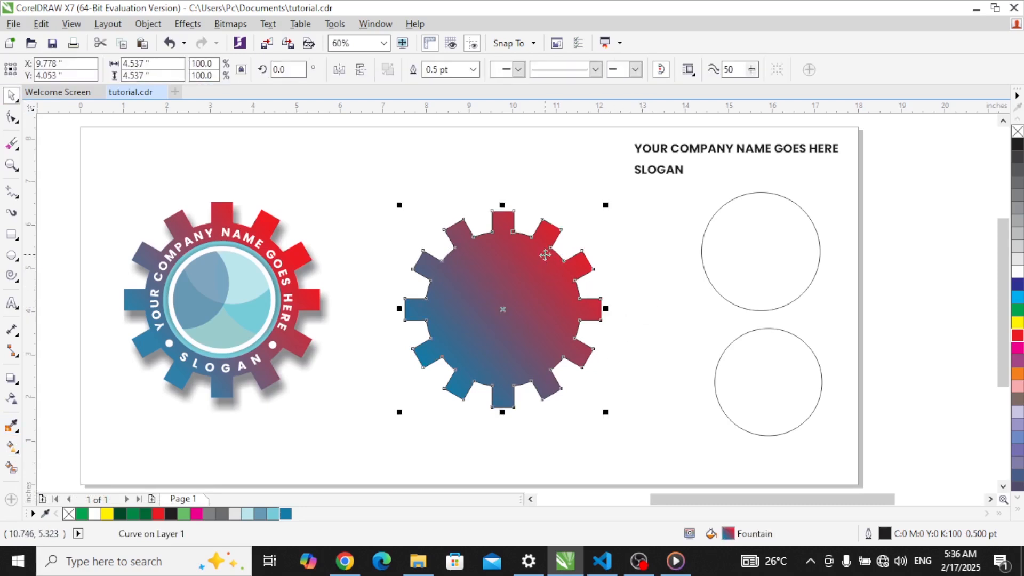
{"action": "key", "text": "z"}
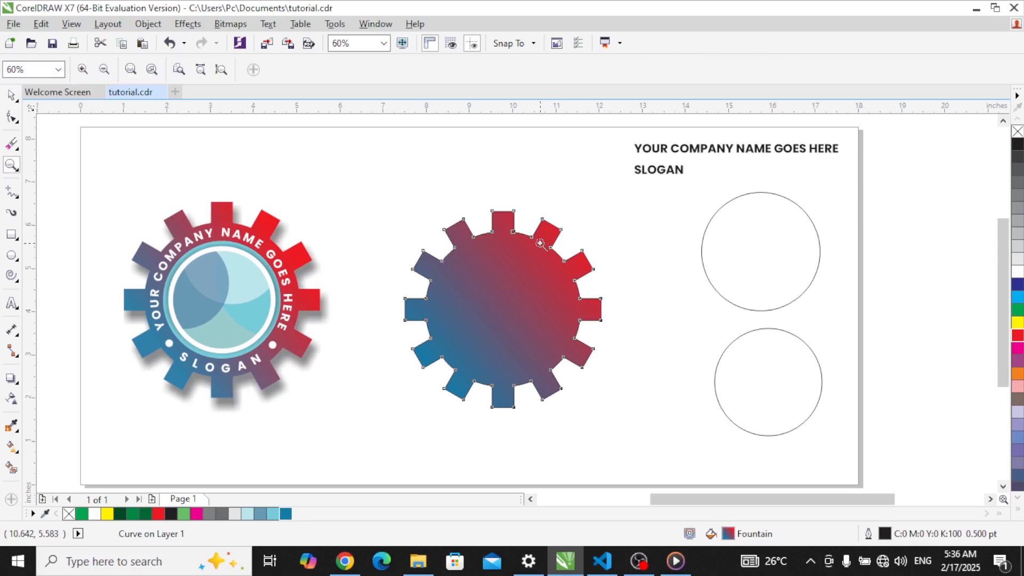
{"action": "left_click_drag", "start_coordinate": [507, 211], "coordinate": [553, 256]}
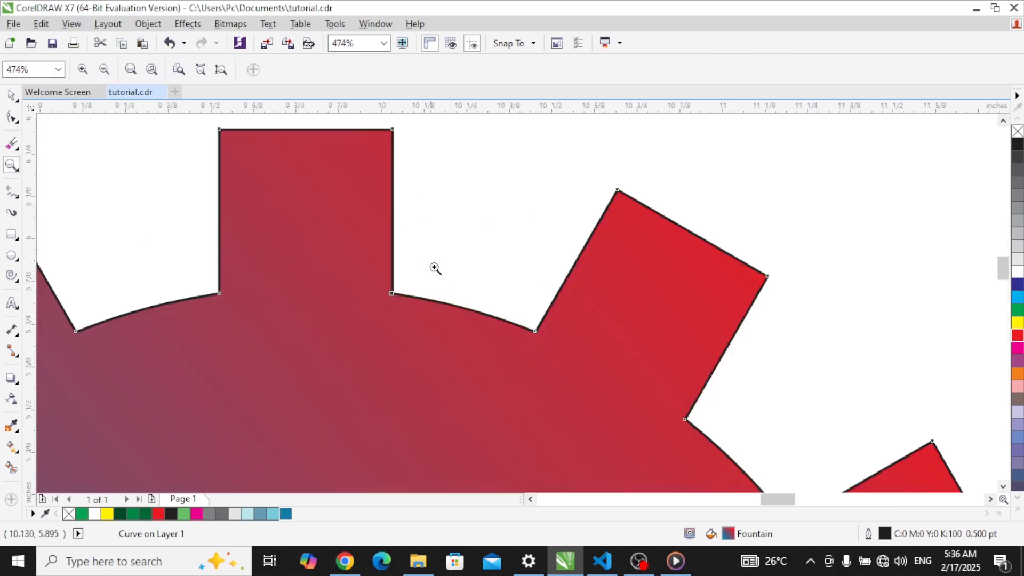
{"action": "key", "text": "F3"}
{"action": "left_click_drag", "start_coordinate": [197, 193], "coordinate": [268, 233]}
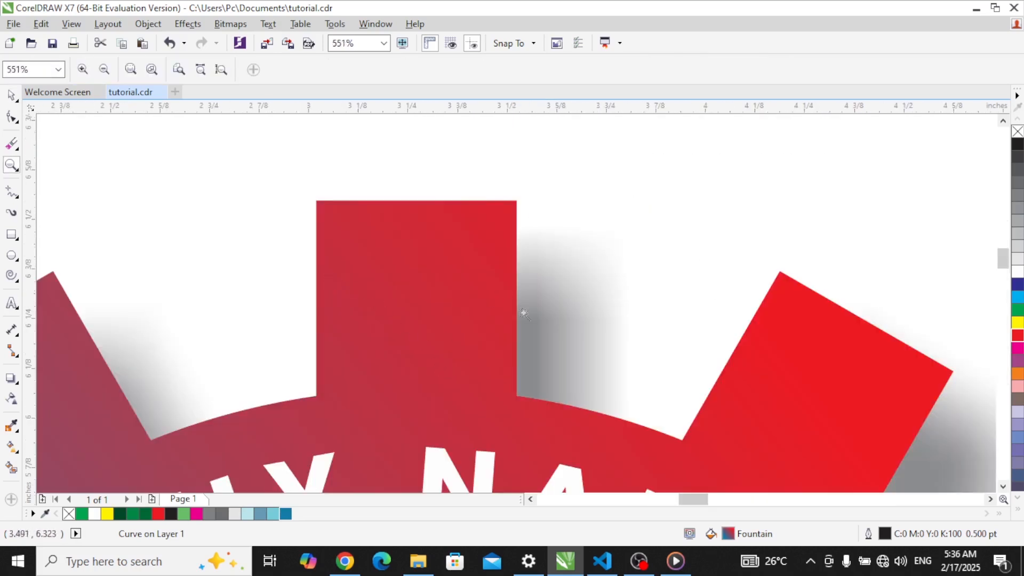
{"action": "key", "text": "F3"}
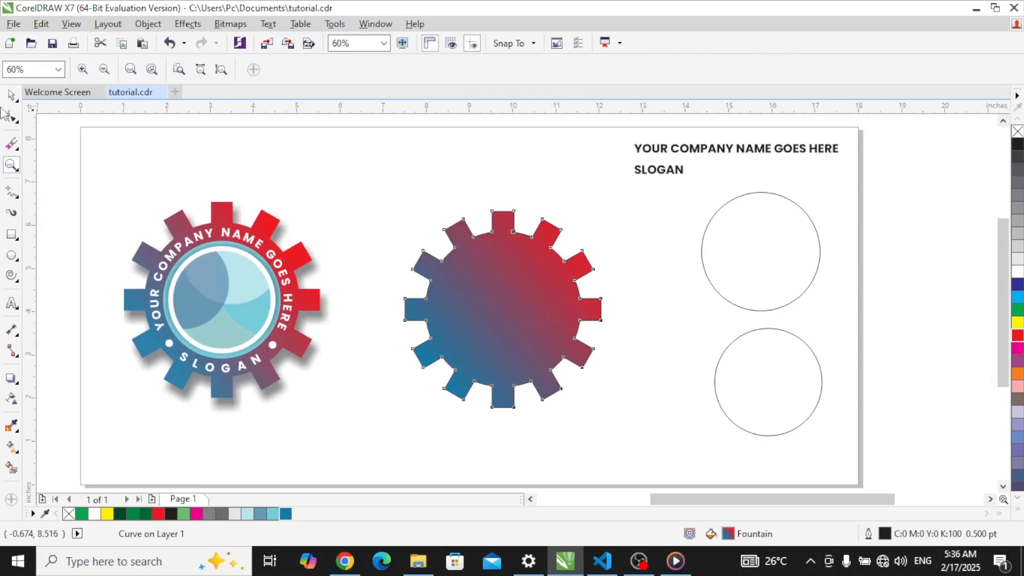
{"action": "left_click", "coordinate": [12, 96]}
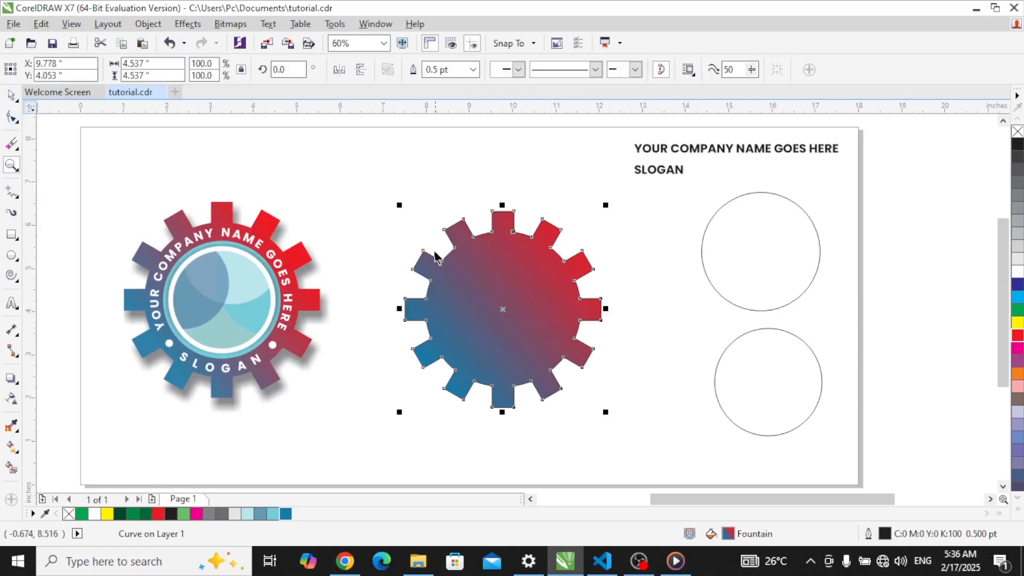
{"action": "left_click", "coordinate": [473, 69]}
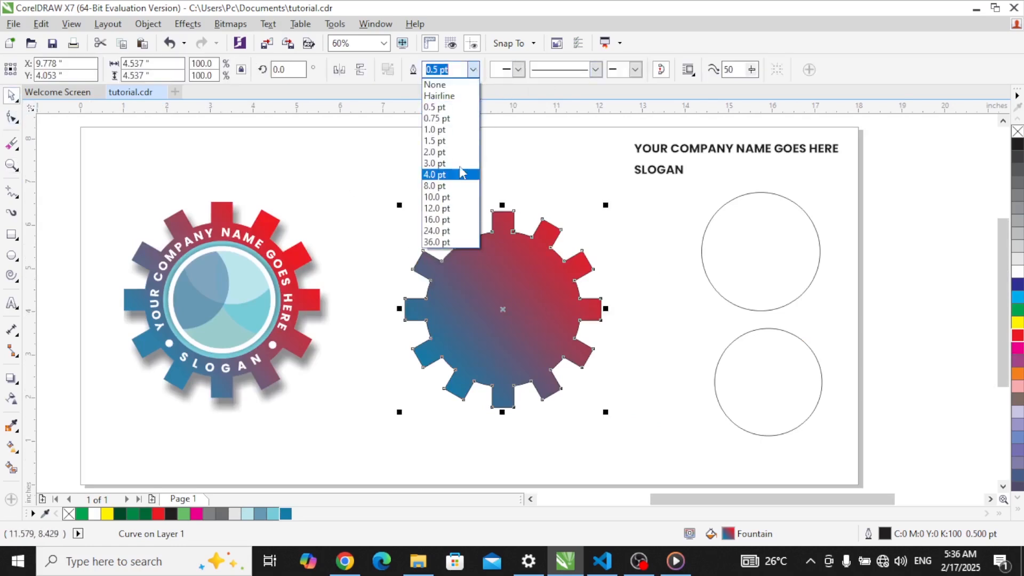
{"action": "left_click", "coordinate": [434, 85]}
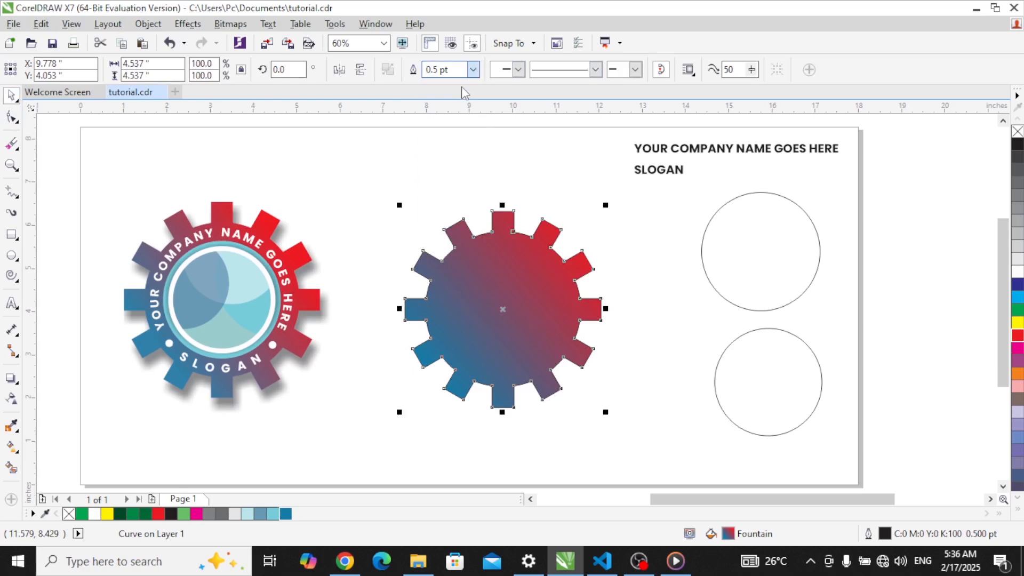
{"action": "left_click", "coordinate": [638, 277]}
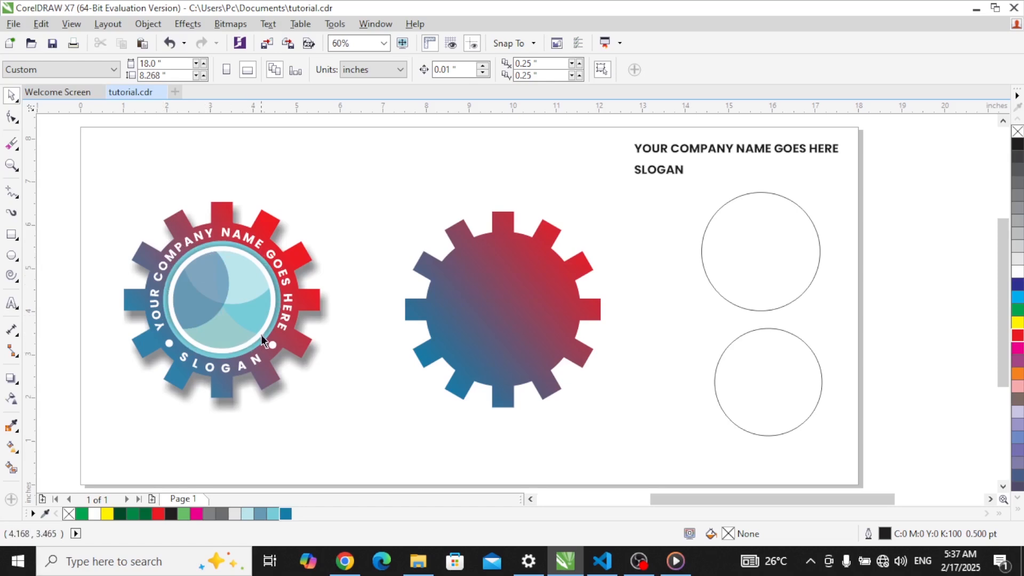
Step: Select the upper empty circle together with the gradient gear, undoing a trial drag into the gear
{"action": "left_click", "coordinate": [770, 254]}
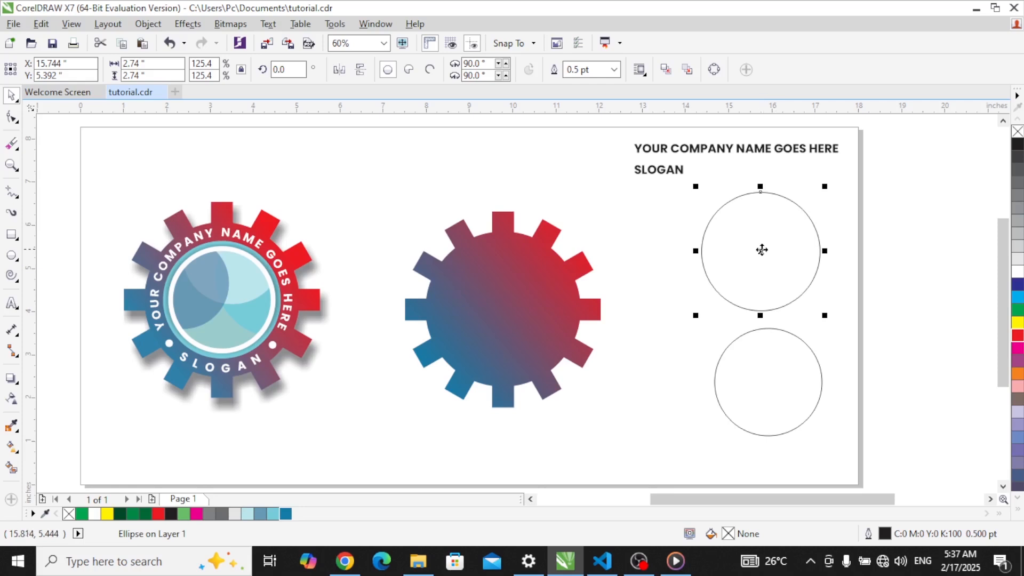
{"action": "left_click", "coordinate": [555, 304]}
{"action": "left_click", "coordinate": [739, 271]}
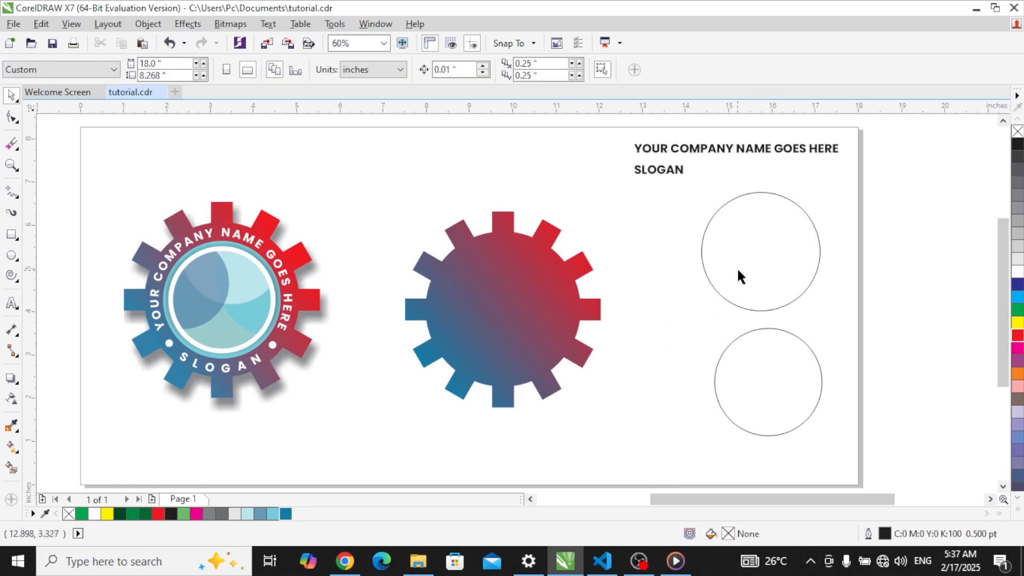
{"action": "left_click_drag", "start_coordinate": [763, 247], "coordinate": [507, 291]}
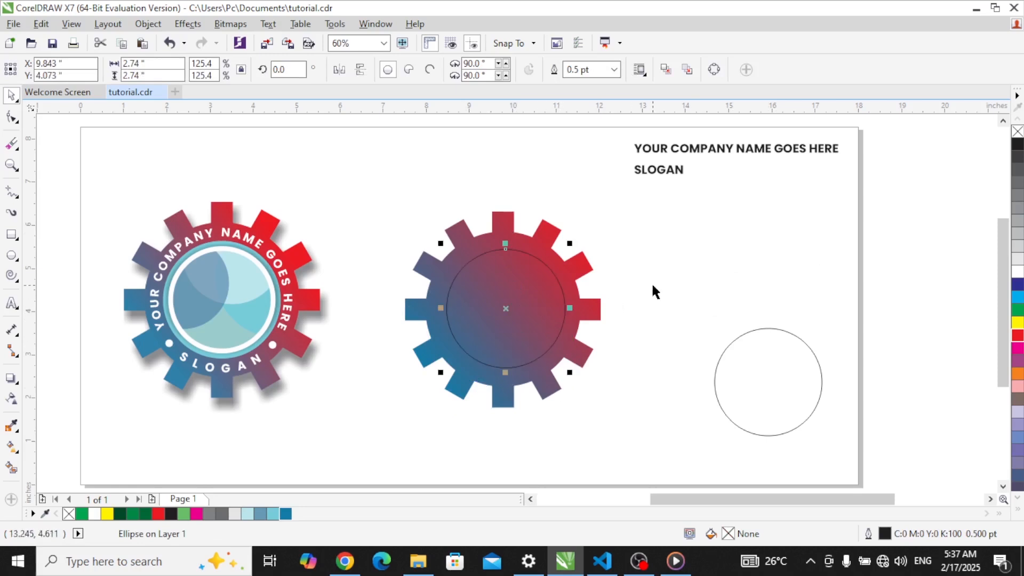
{"action": "key", "text": "ctrl+z"}
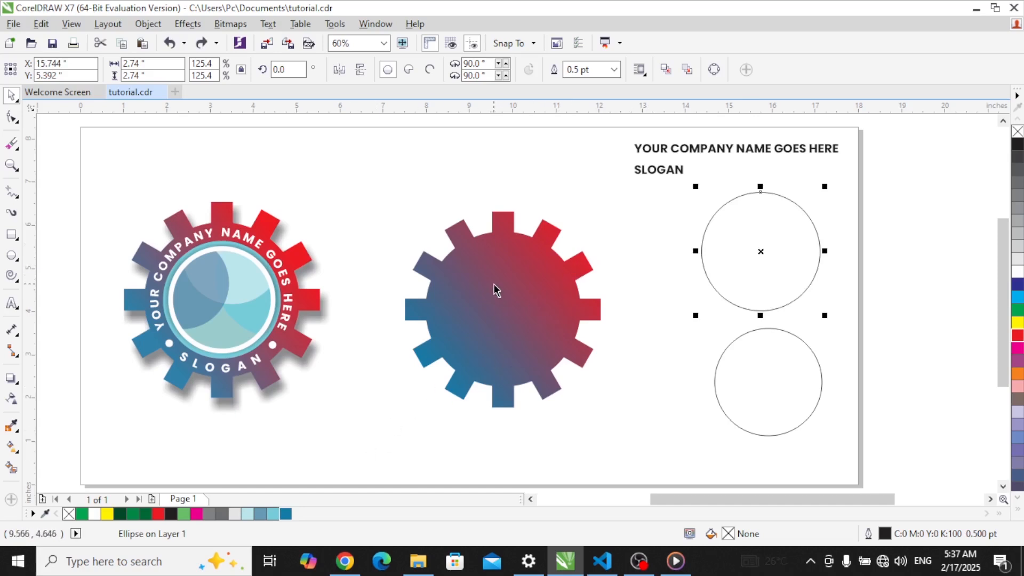
{"action": "left_click", "coordinate": [509, 337], "text": "shift"}
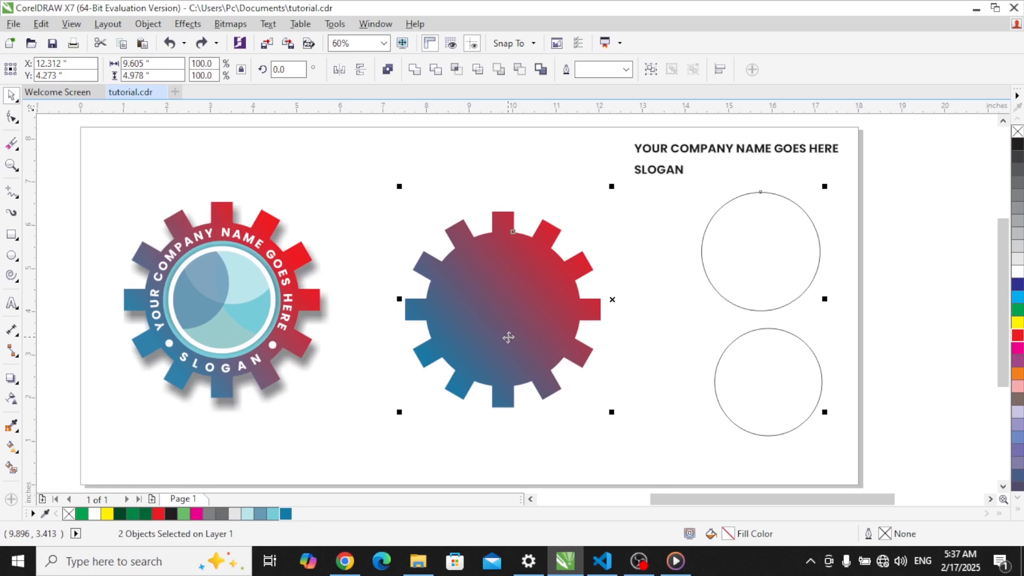
Step: Centre the circle on the gear both horizontally and vertically with C and E
{"action": "key", "text": "c"}
{"action": "key", "text": "e"}
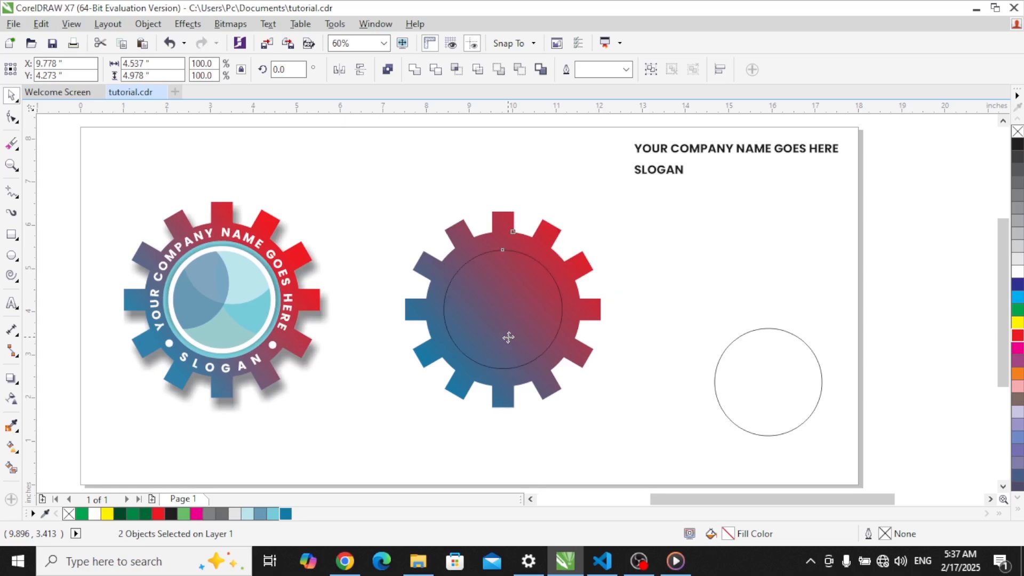
{"action": "left_click", "coordinate": [624, 257]}
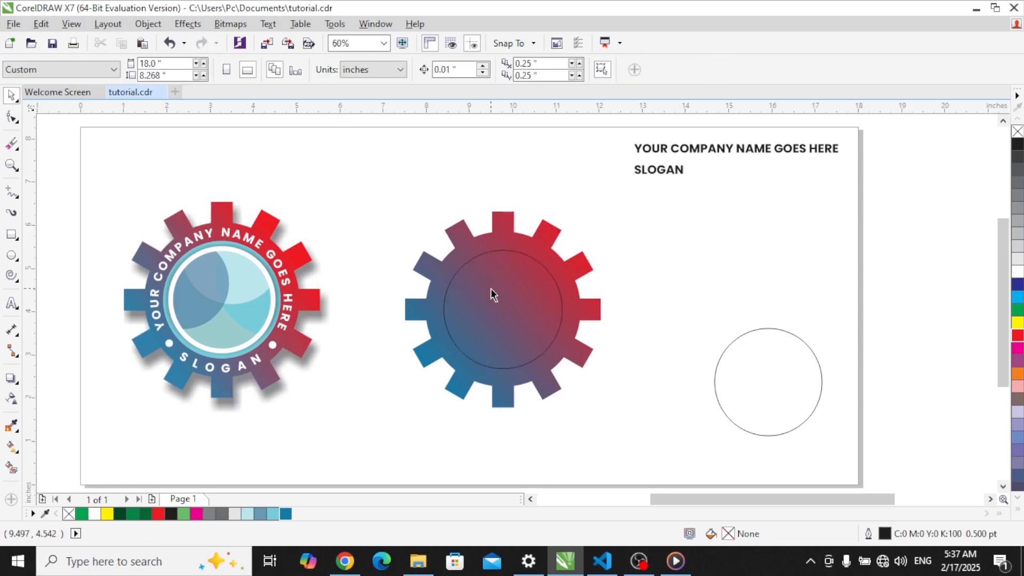
Step: Fill the inner circle light blue (#77CCD8) and set its outline width to None
{"action": "left_click", "coordinate": [507, 284]}
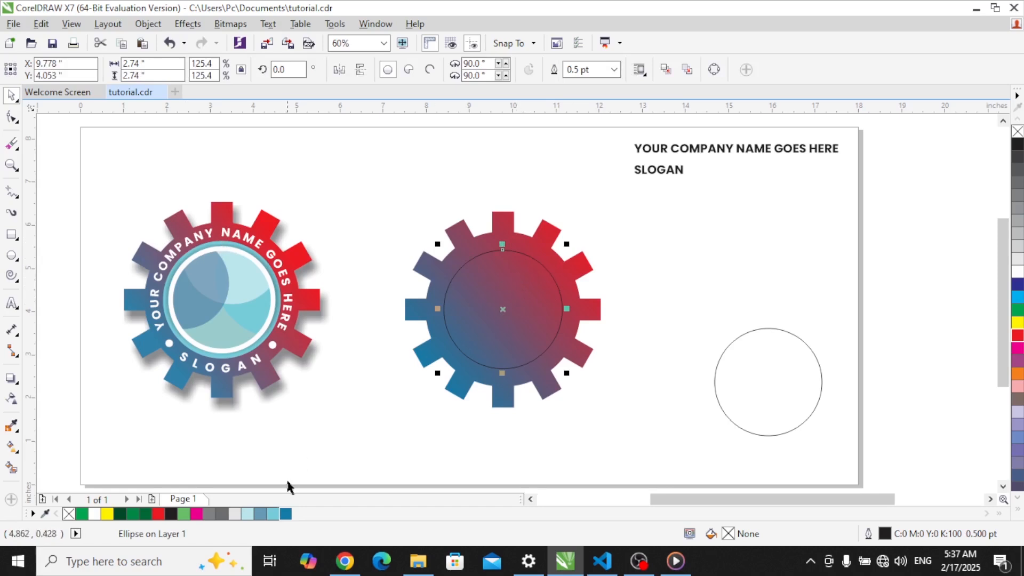
{"action": "left_click", "coordinate": [272, 514]}
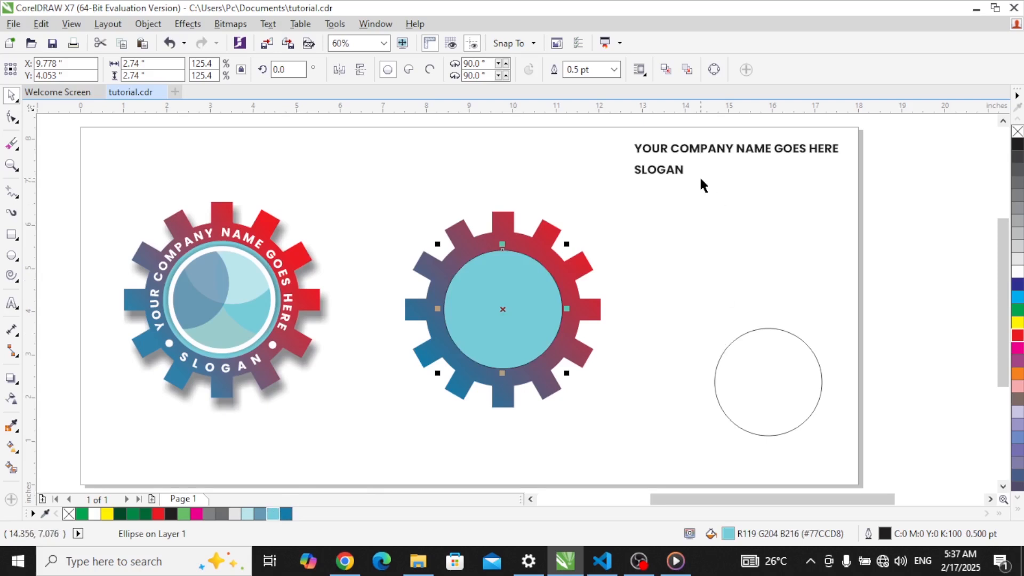
{"action": "left_click", "coordinate": [614, 69]}
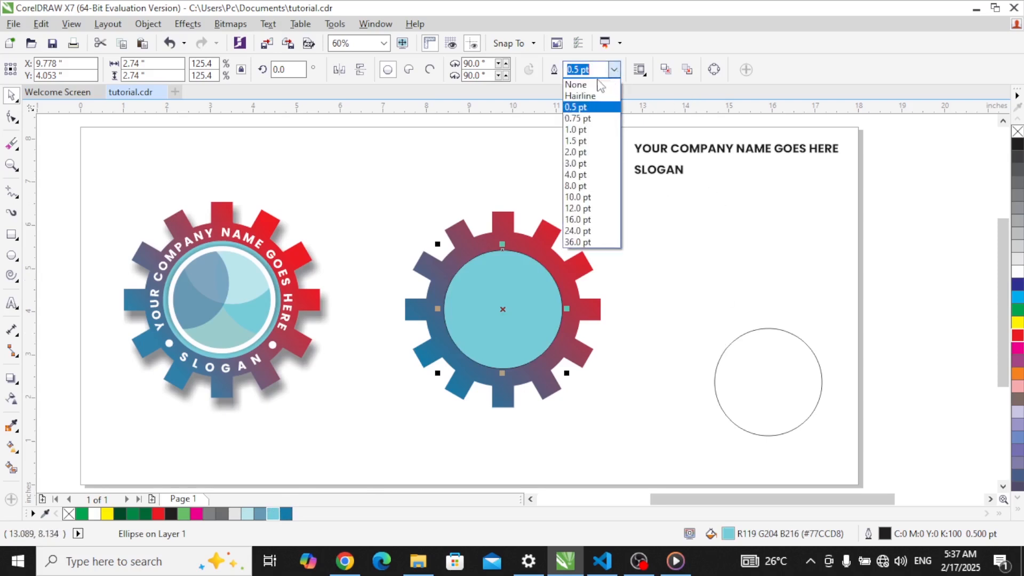
{"action": "left_click", "coordinate": [591, 85]}
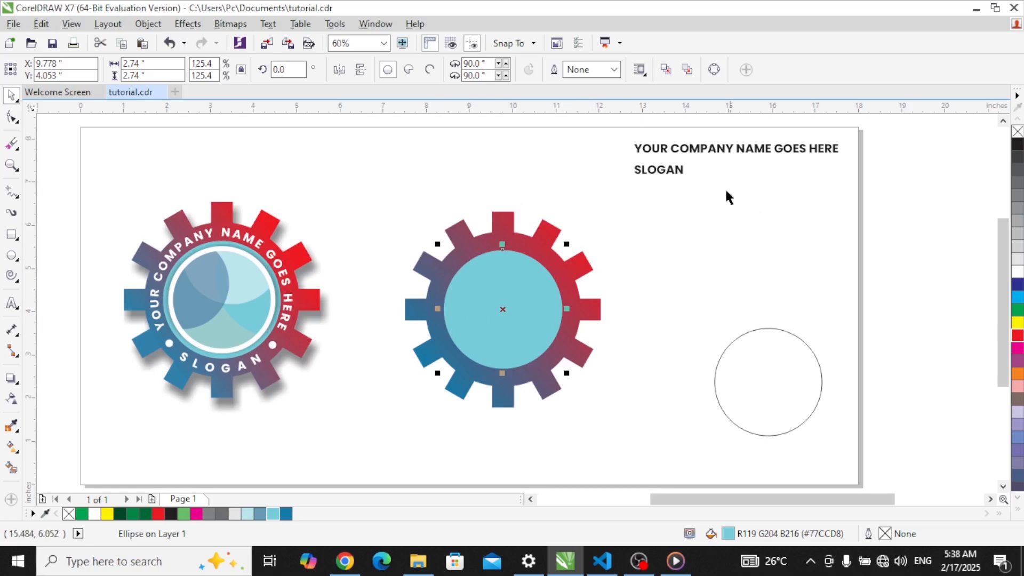
{"action": "left_click", "coordinate": [732, 151]}
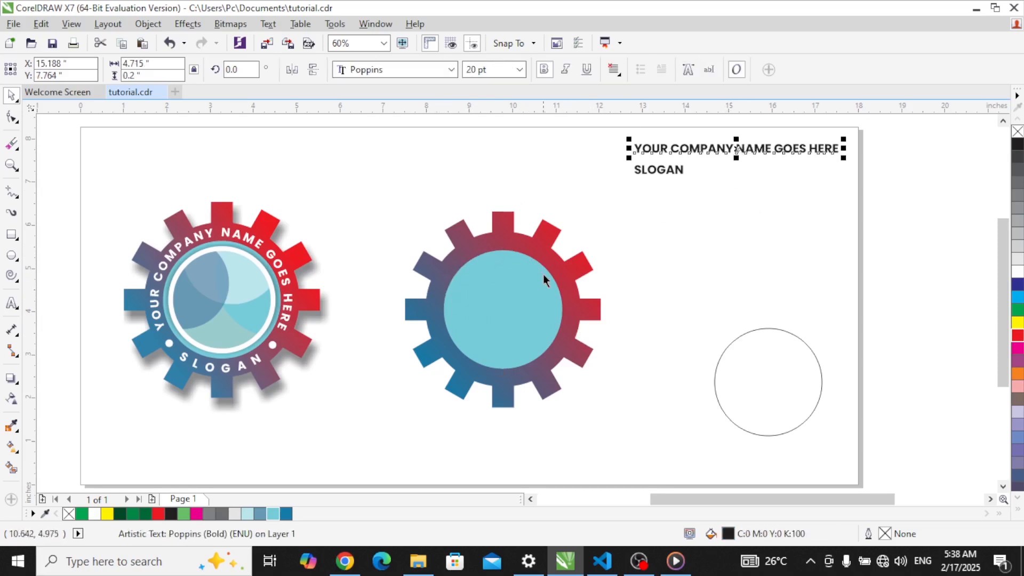
Step: Move the company name text down and fit it to the inner circle's edge with Fit Text to Path
{"action": "left_click_drag", "start_coordinate": [736, 150], "coordinate": [735, 246]}
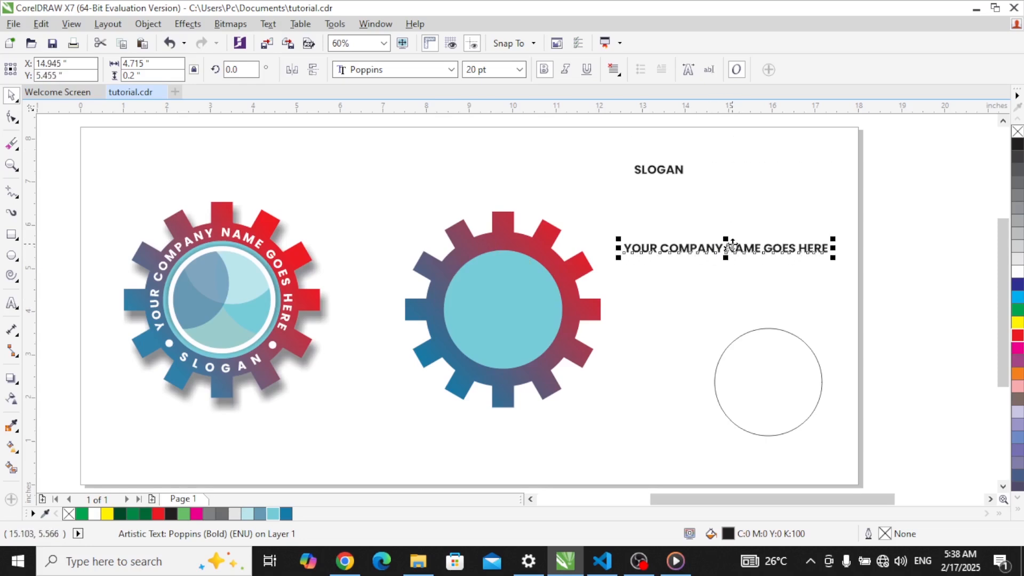
{"action": "left_click", "coordinate": [269, 24]}
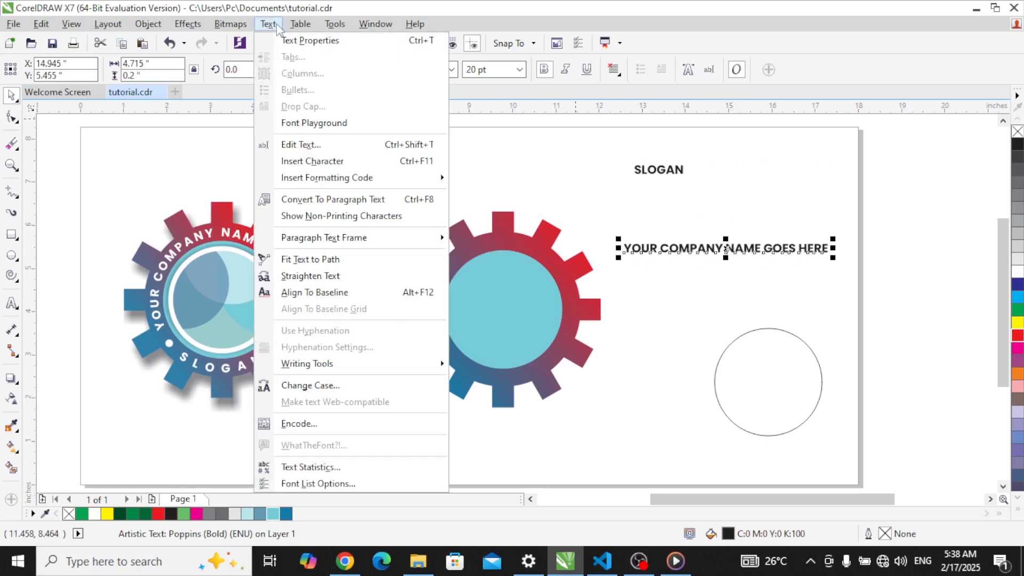
{"action": "left_click", "coordinate": [187, 24]}
{"action": "left_click", "coordinate": [269, 24]}
{"action": "left_click", "coordinate": [335, 259]}
{"action": "left_click", "coordinate": [502, 254]}
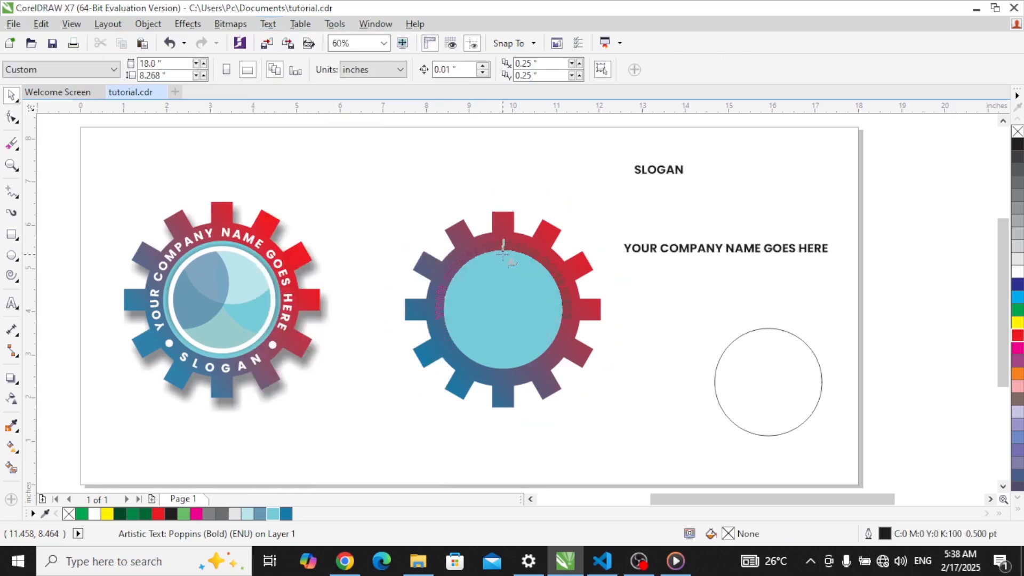
{"action": "left_click", "coordinate": [504, 251]}
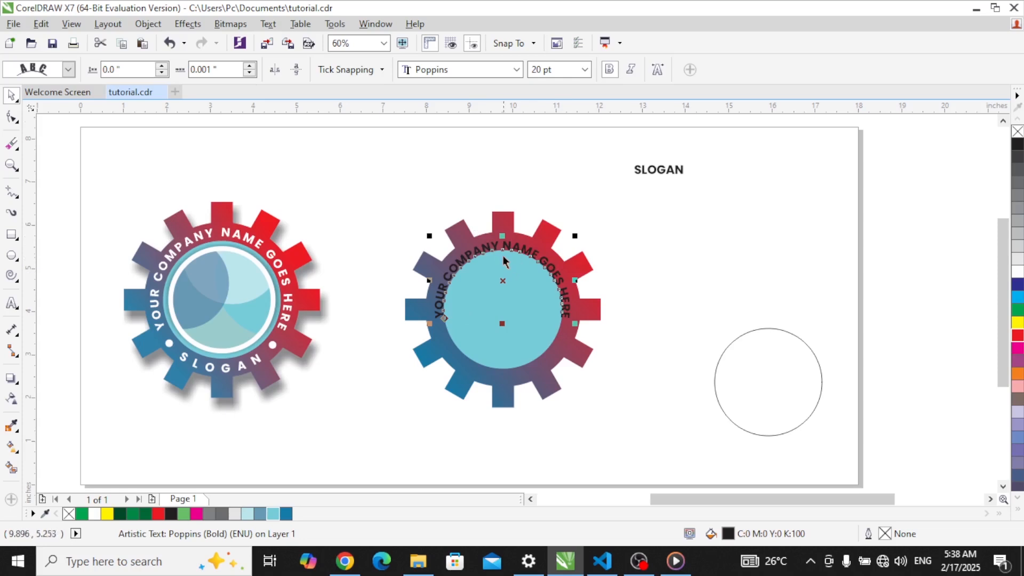
Step: Zoom in and nudge the curved company-name text down into the gear's ring
{"action": "key", "text": "z"}
{"action": "left_click_drag", "start_coordinate": [389, 213], "coordinate": [643, 378]}
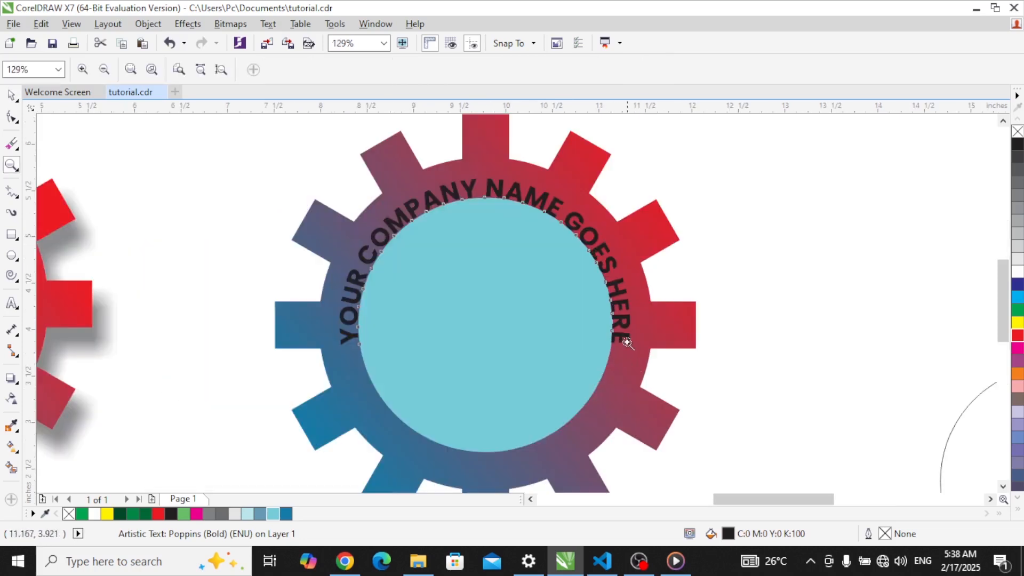
{"action": "left_click", "coordinate": [11, 95]}
{"action": "left_click", "coordinate": [477, 214]}
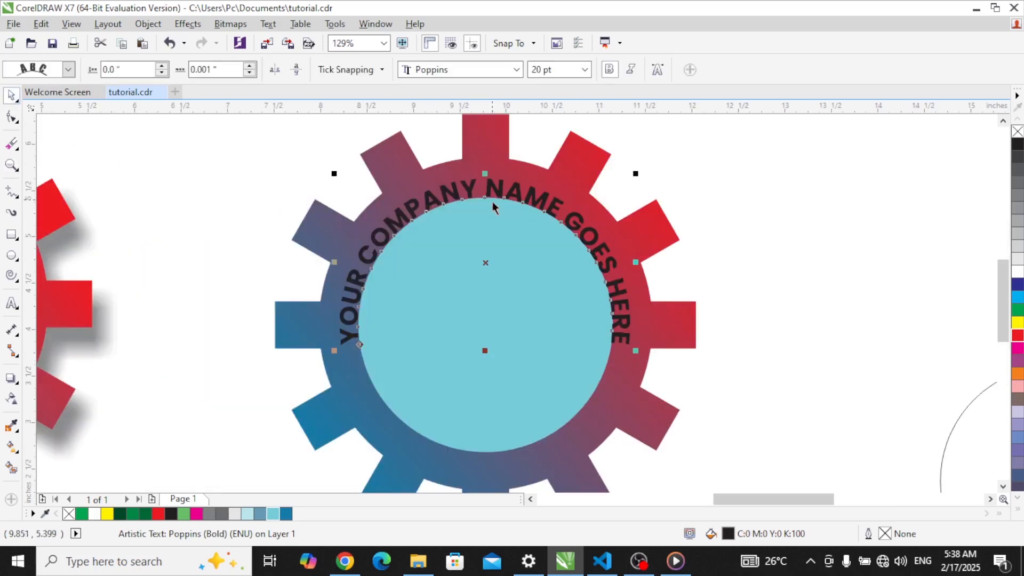
{"action": "left_click_drag", "start_coordinate": [486, 264], "coordinate": [487, 253]}
{"action": "key", "text": "z"}
{"action": "left_click_drag", "start_coordinate": [414, 152], "coordinate": [565, 293]}
{"action": "left_click", "coordinate": [11, 95]}
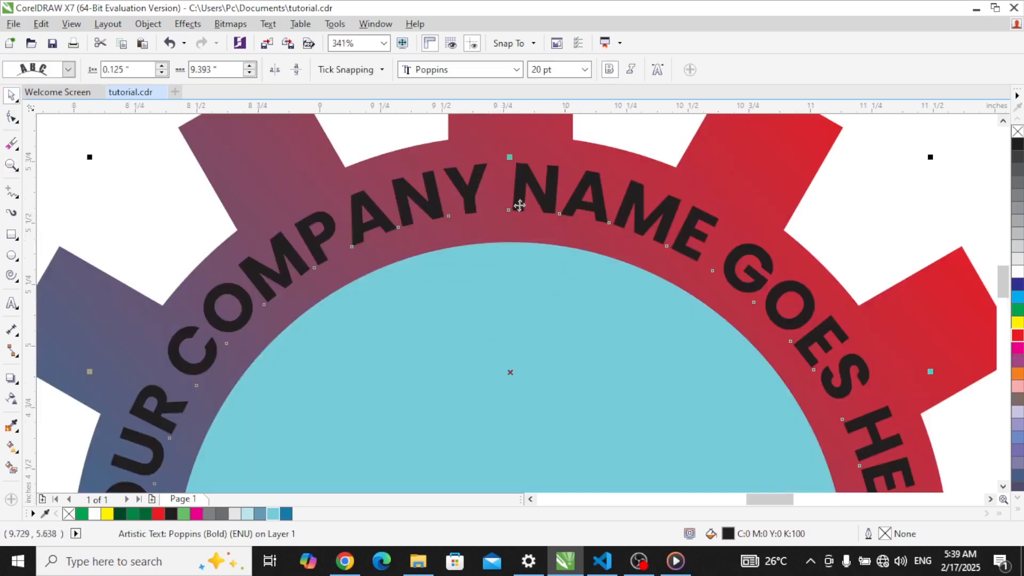
{"action": "left_click_drag", "start_coordinate": [531, 183], "coordinate": [528, 190]}
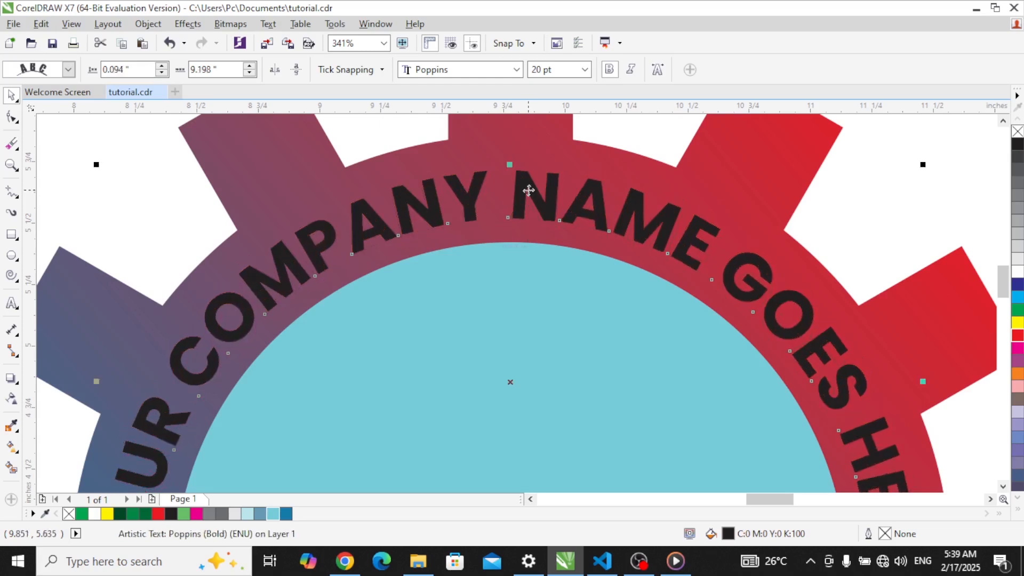
Step: Zoom back out and colour the curved company-name text white
{"action": "key", "text": "z"}
{"action": "scroll", "coordinate": [528, 176], "scroll_direction": "down", "scroll_amount": 2}
{"action": "scroll", "coordinate": [548, 202], "scroll_direction": "down", "scroll_amount": 2}
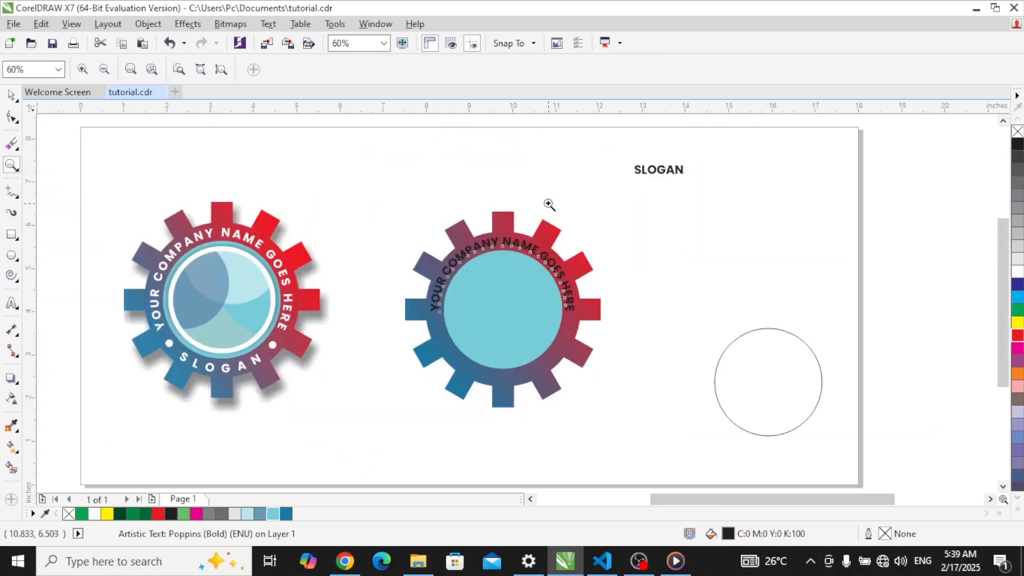
{"action": "key", "text": "space"}
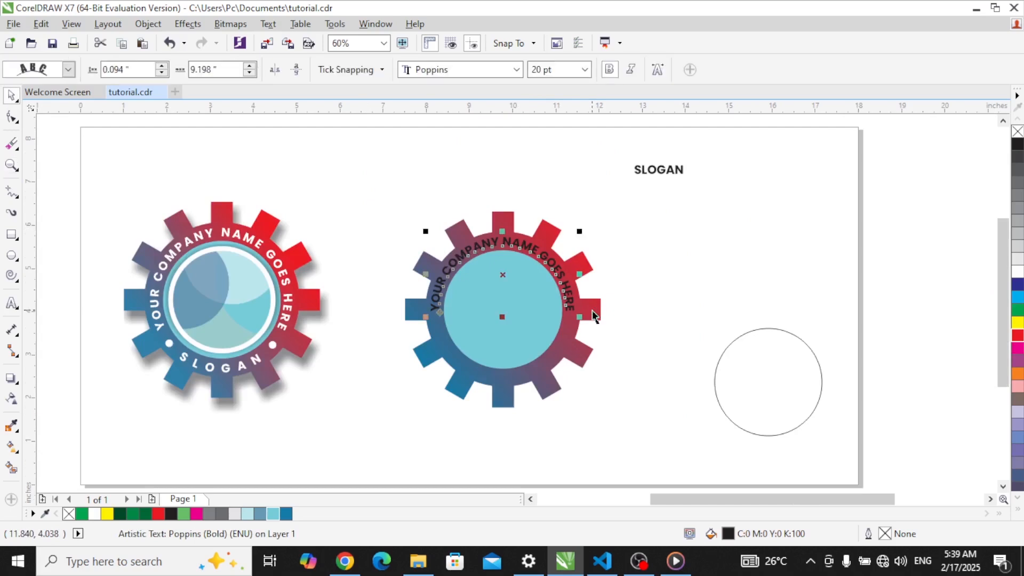
{"action": "left_click", "coordinate": [1018, 272]}
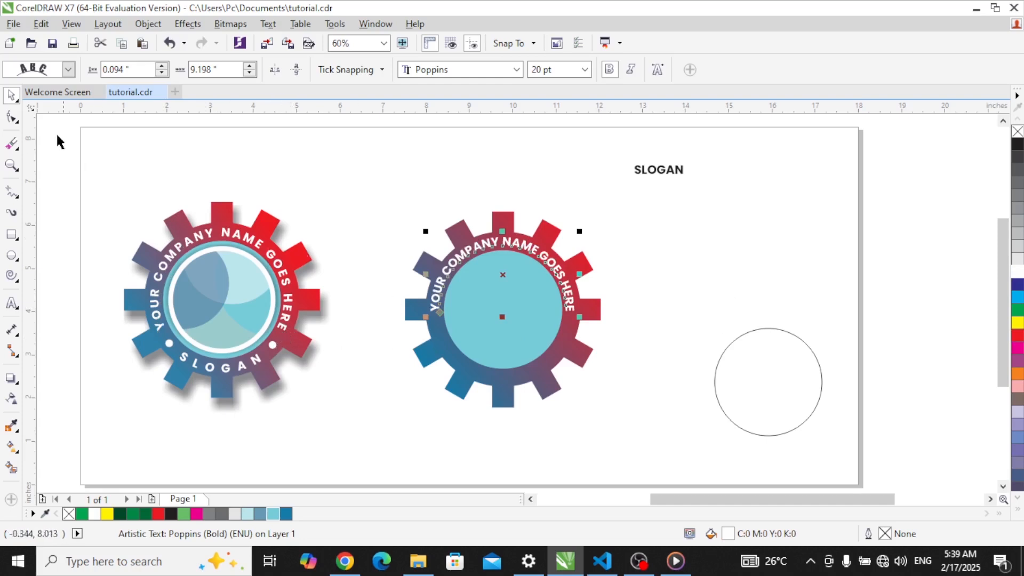
{"action": "left_click", "coordinate": [12, 116]}
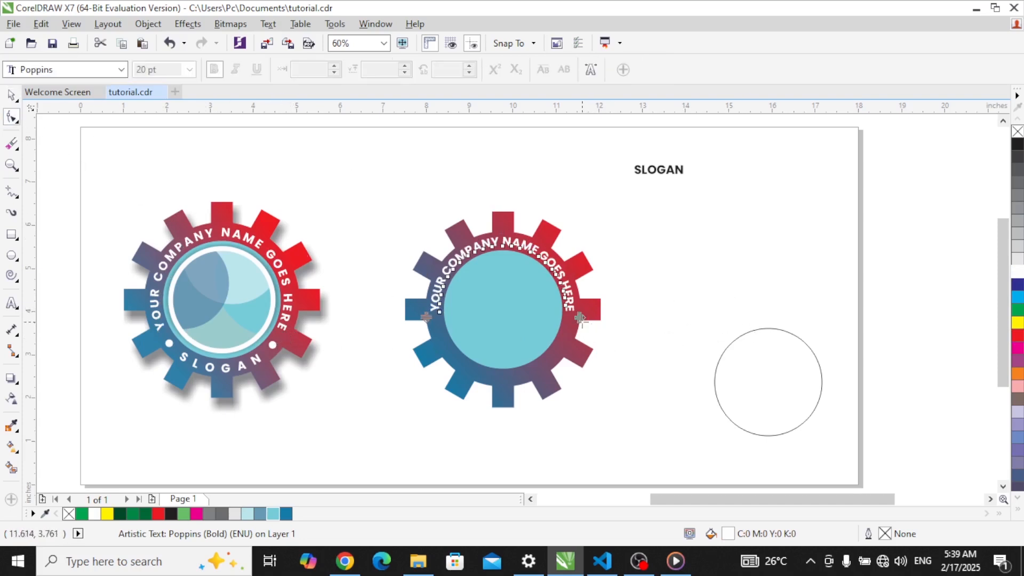
Step: Widen the curved company name's letter spacing by dragging its spacing handle right
{"action": "left_click_drag", "start_coordinate": [581, 318], "coordinate": [629, 345]}
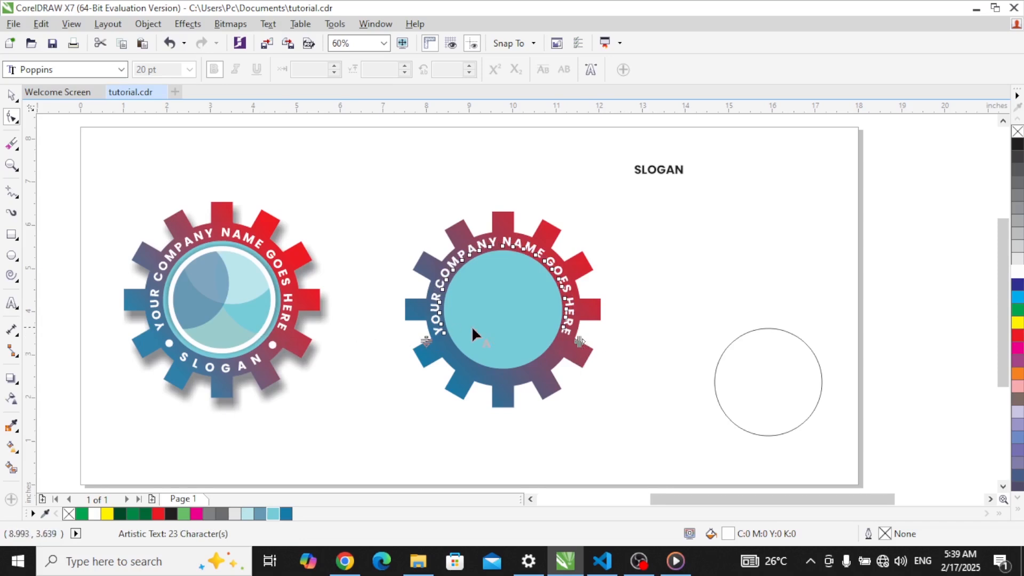
{"action": "left_click", "coordinate": [11, 95]}
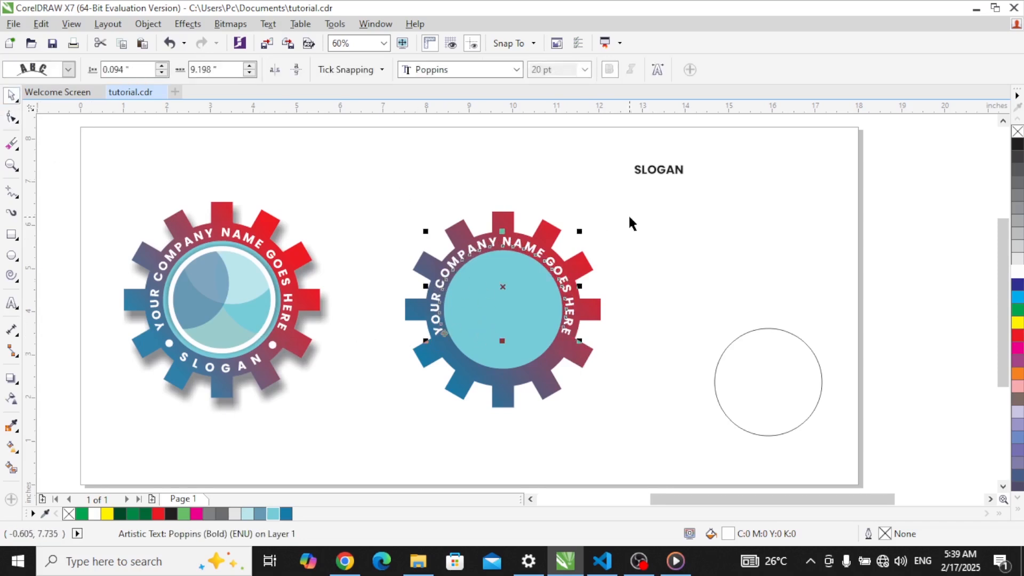
{"action": "left_click", "coordinate": [708, 282]}
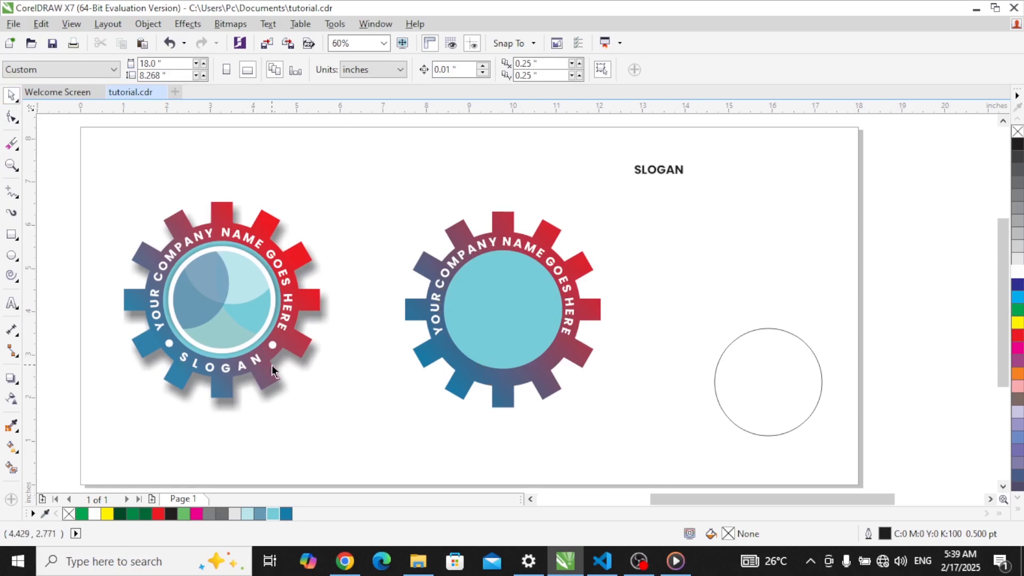
Step: Detach the curved company-name text from the inner circle with Object > Break Text Apart
{"action": "left_click", "coordinate": [507, 244]}
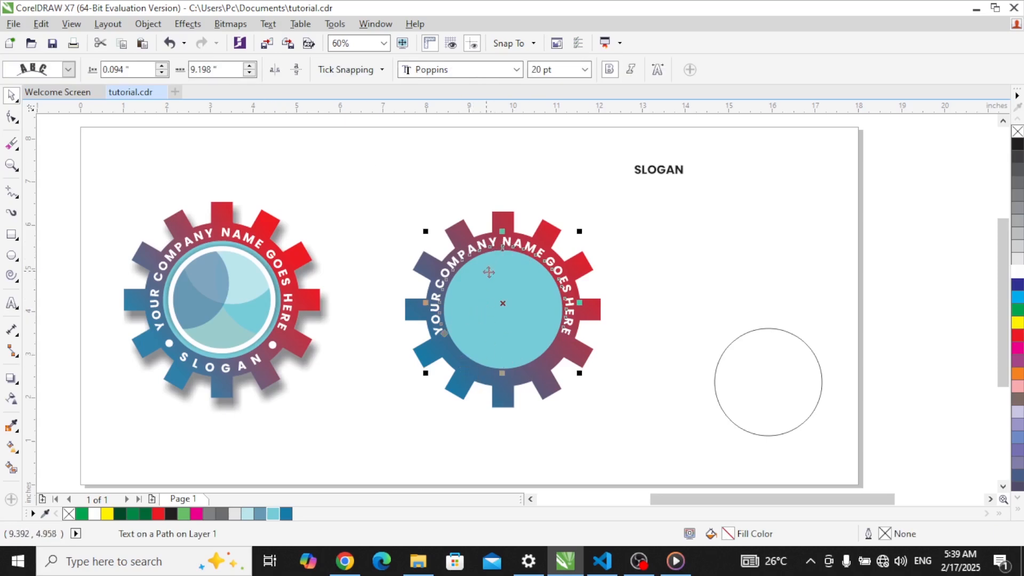
{"action": "key", "text": "Escape"}
{"action": "left_click", "coordinate": [548, 274]}
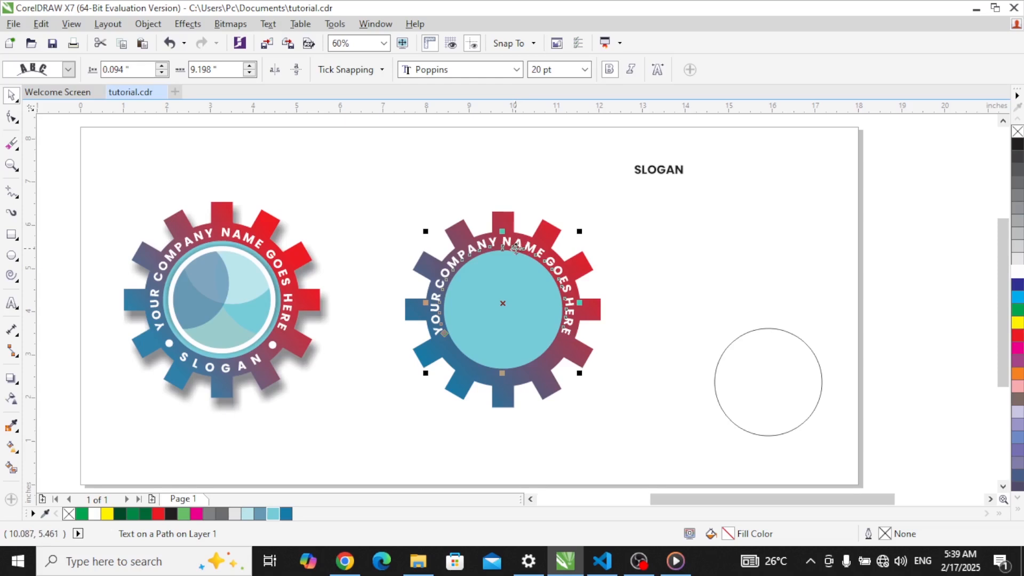
{"action": "left_click", "coordinate": [148, 24]}
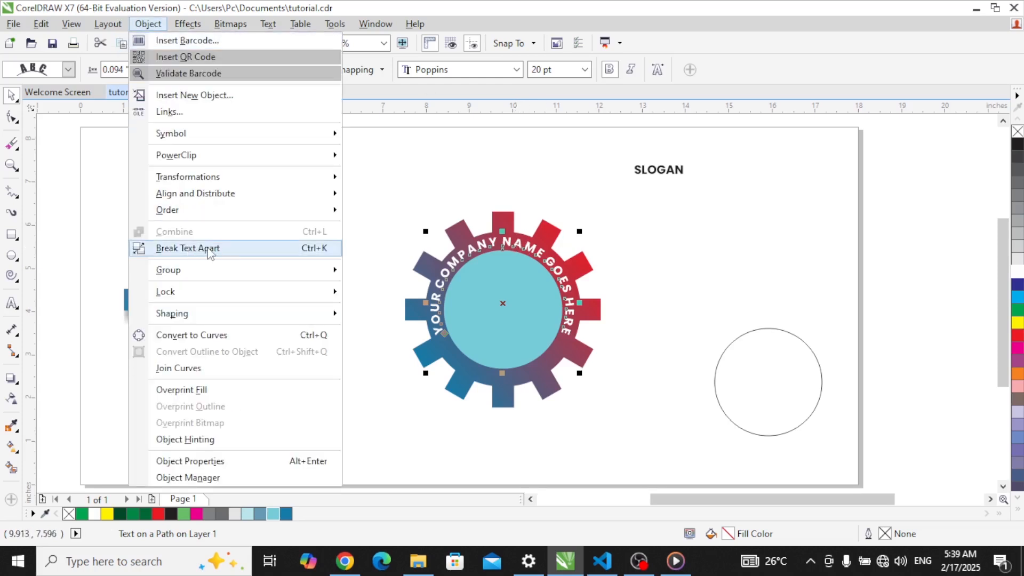
{"action": "left_click", "coordinate": [188, 248]}
{"action": "left_click", "coordinate": [681, 225]}
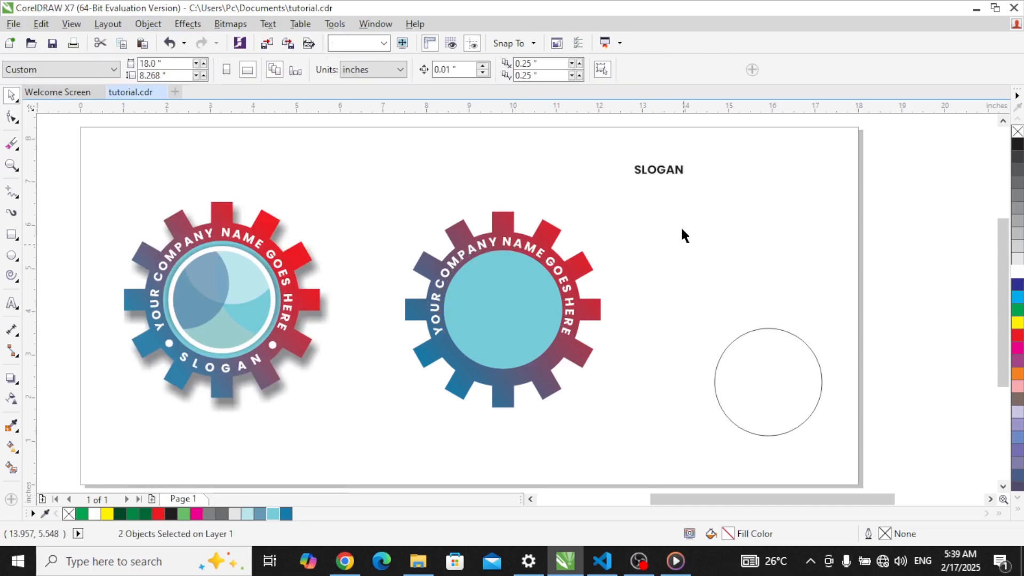
{"action": "left_click", "coordinate": [661, 170]}
Step: Fit the SLOGAN text to the bottom of the second gear's ring with Fit Text to Path
{"action": "left_click", "coordinate": [661, 171]}
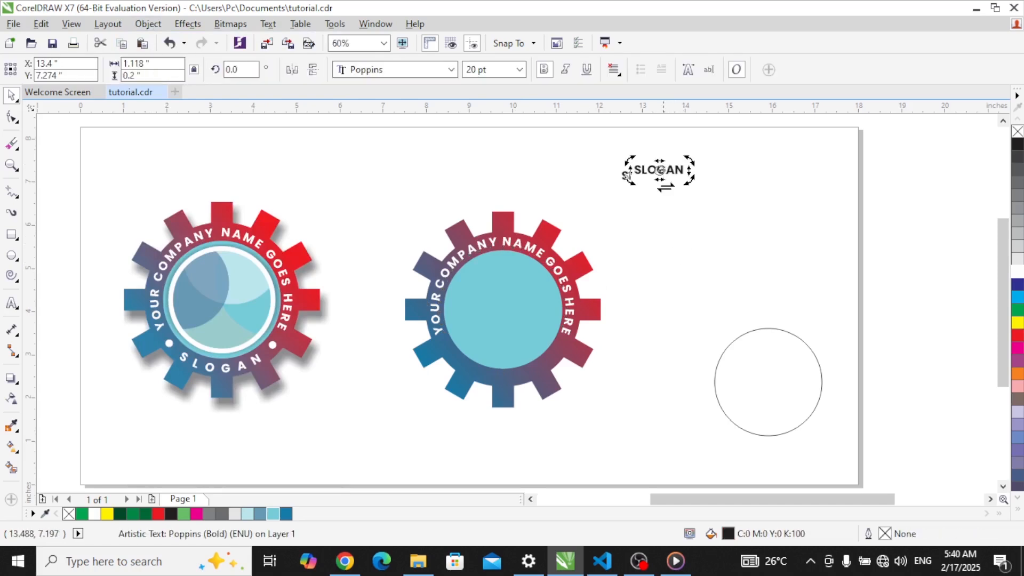
{"action": "left_click", "coordinate": [683, 187]}
{"action": "left_click", "coordinate": [672, 170]}
{"action": "left_click_drag", "start_coordinate": [670, 170], "coordinate": [669, 207]}
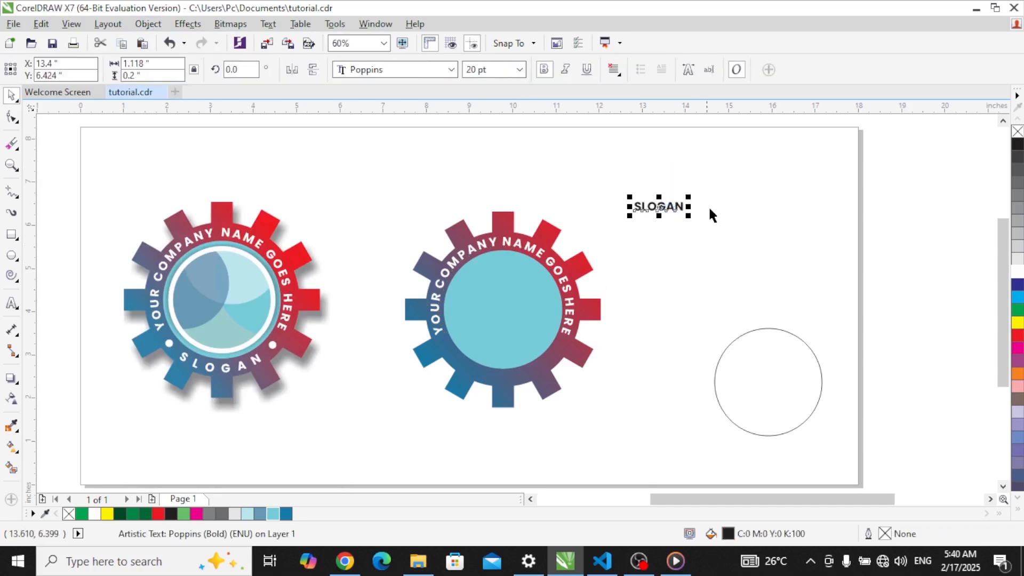
{"action": "left_click", "coordinate": [268, 23]}
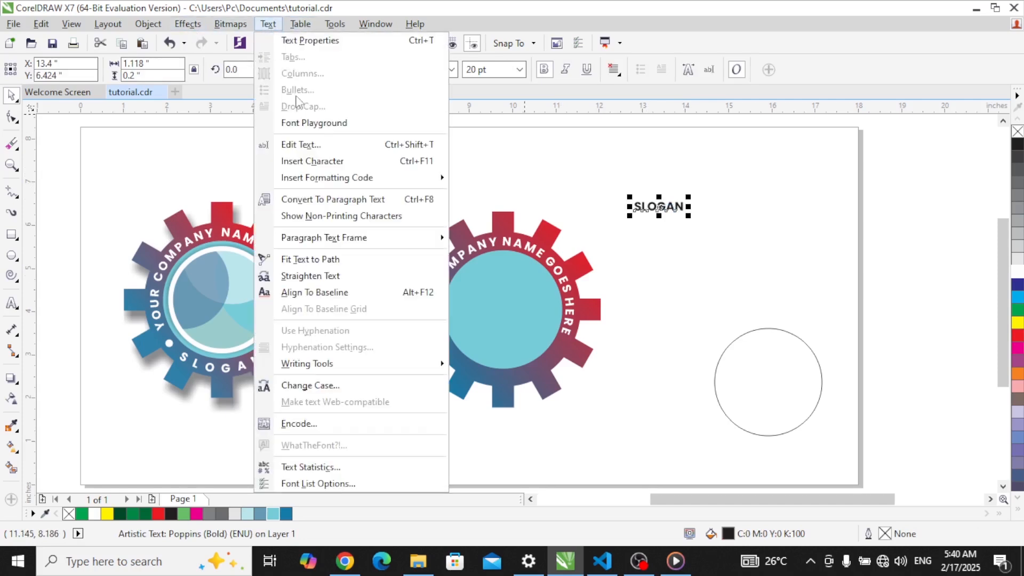
{"action": "left_click", "coordinate": [332, 260]}
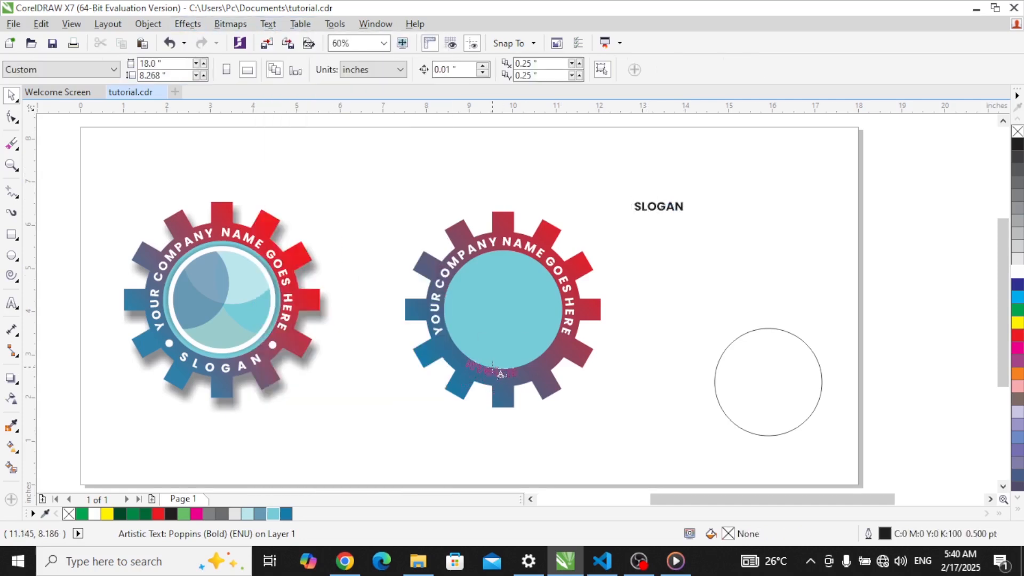
{"action": "left_click", "coordinate": [500, 372]}
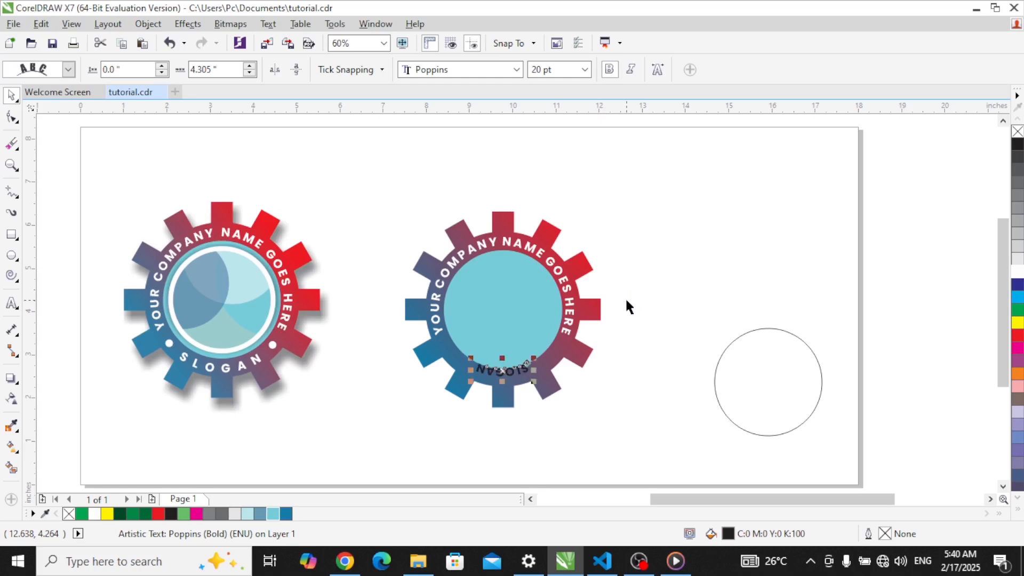
Step: Mirror the curved SLOGAN horizontally and vertically so it reads upright
{"action": "left_click", "coordinate": [625, 297]}
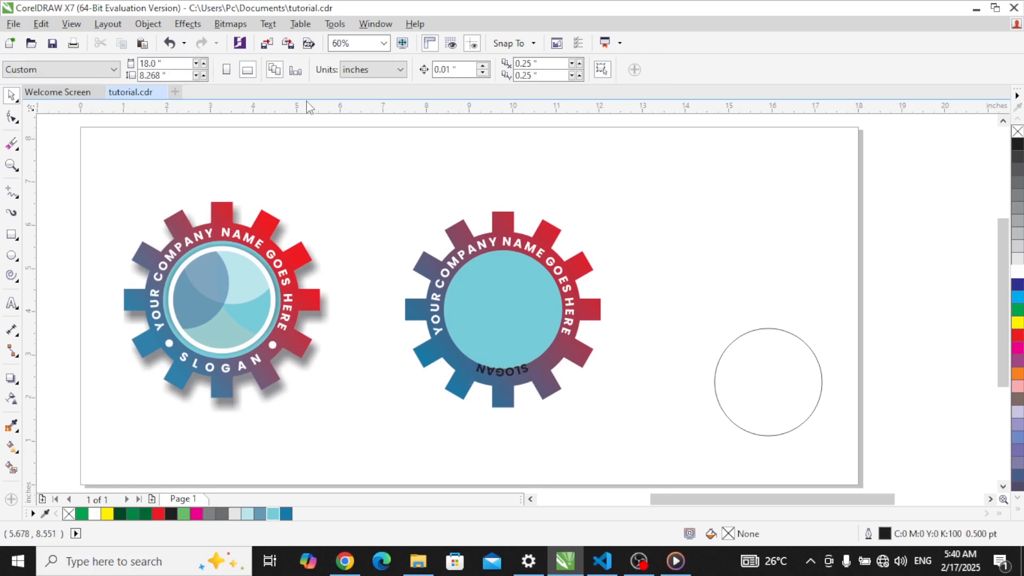
{"action": "left_click", "coordinate": [514, 373]}
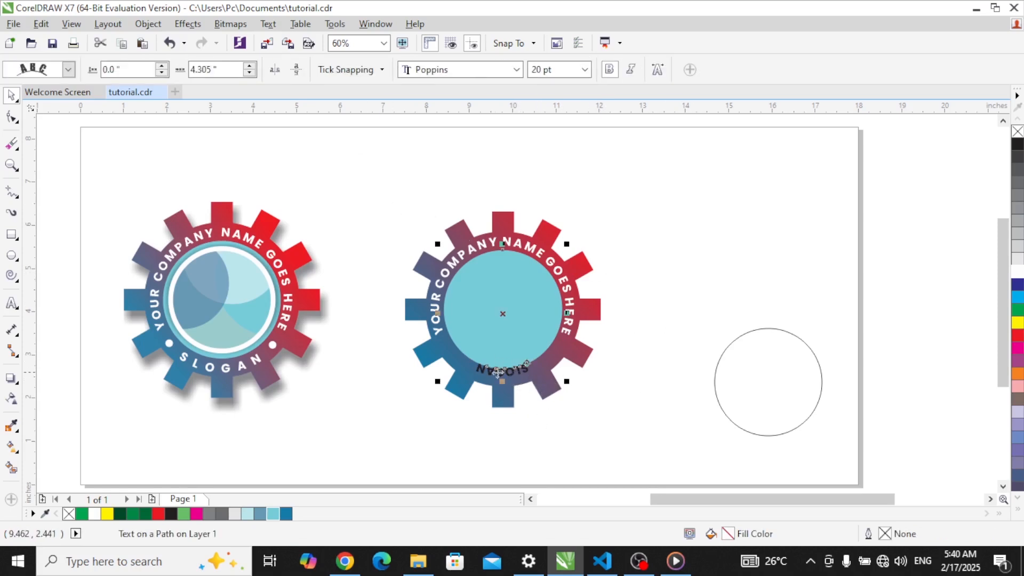
{"action": "left_click", "coordinate": [276, 70]}
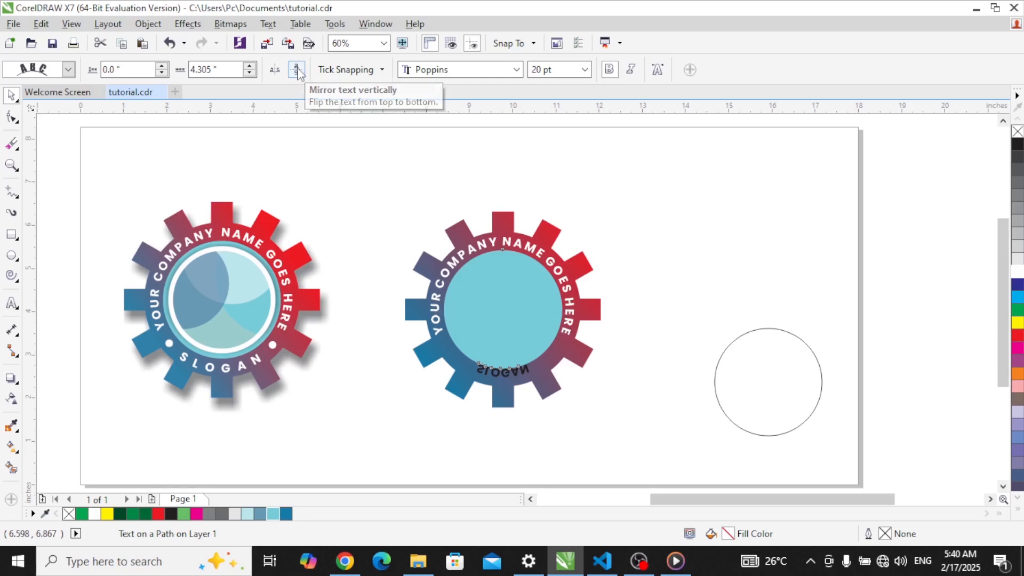
{"action": "left_click", "coordinate": [297, 70]}
{"action": "left_click", "coordinate": [688, 229]}
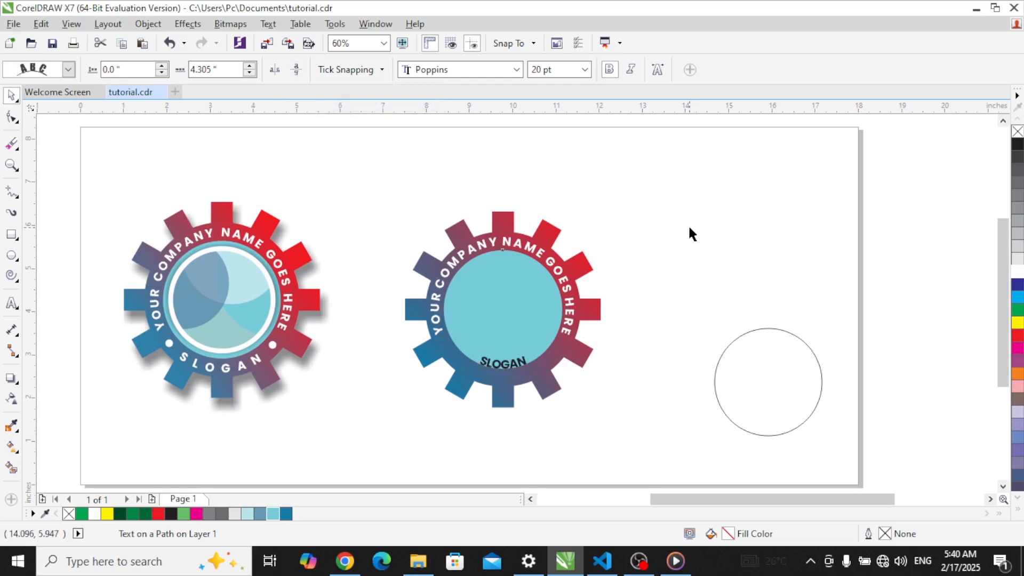
Step: Lower the curved SLOGAN into the ring, size it 22 pt and colour it white
{"action": "left_click", "coordinate": [501, 363]}
{"action": "left_click_drag", "start_coordinate": [501, 365], "coordinate": [502, 378]}
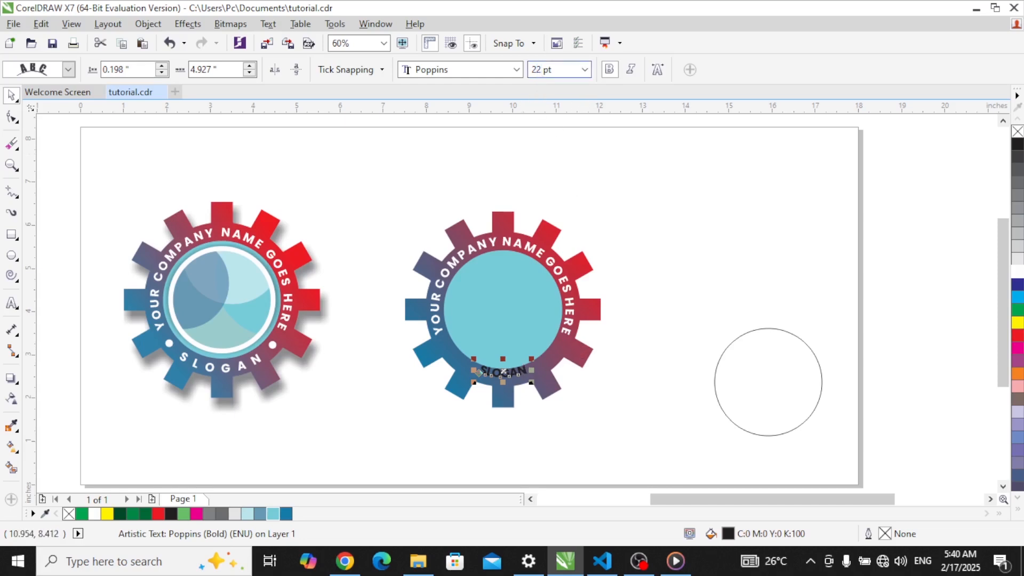
{"action": "key", "text": "Return"}
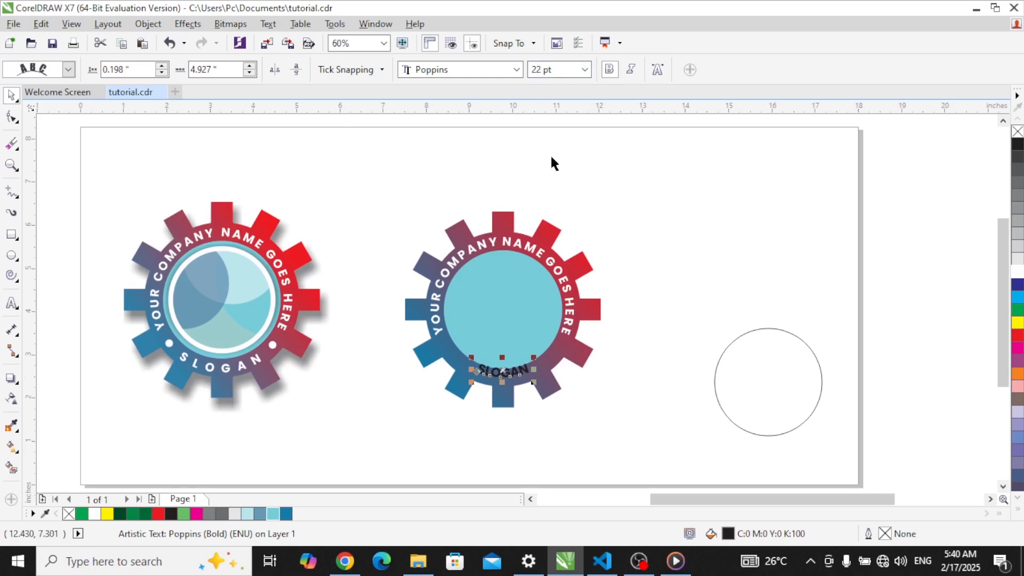
{"action": "left_click", "coordinate": [1018, 273]}
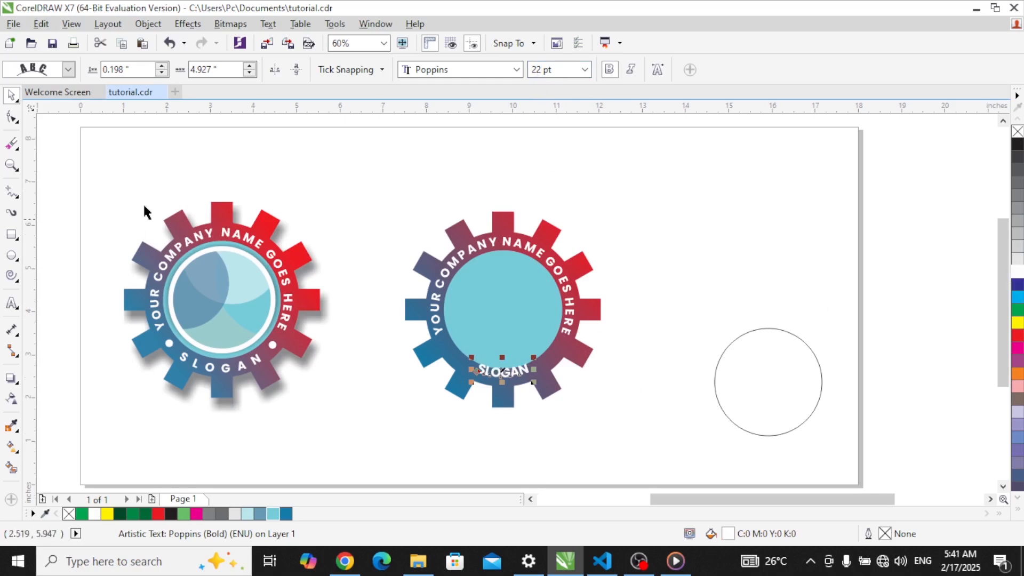
Step: Widen the SLOGAN letter spacing with the Shape tool
{"action": "left_click", "coordinate": [12, 121]}
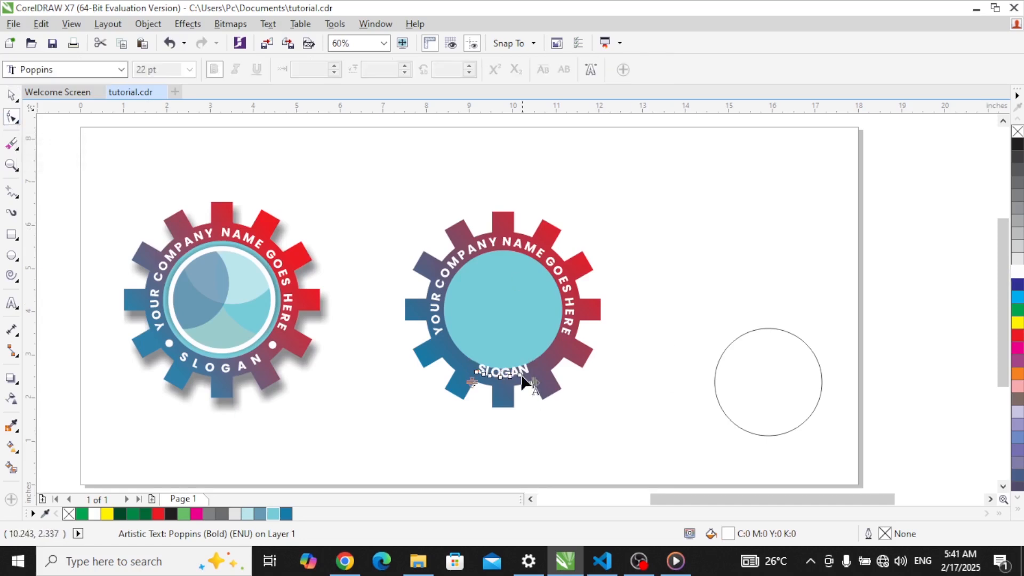
{"action": "left_click_drag", "start_coordinate": [534, 383], "coordinate": [573, 376]}
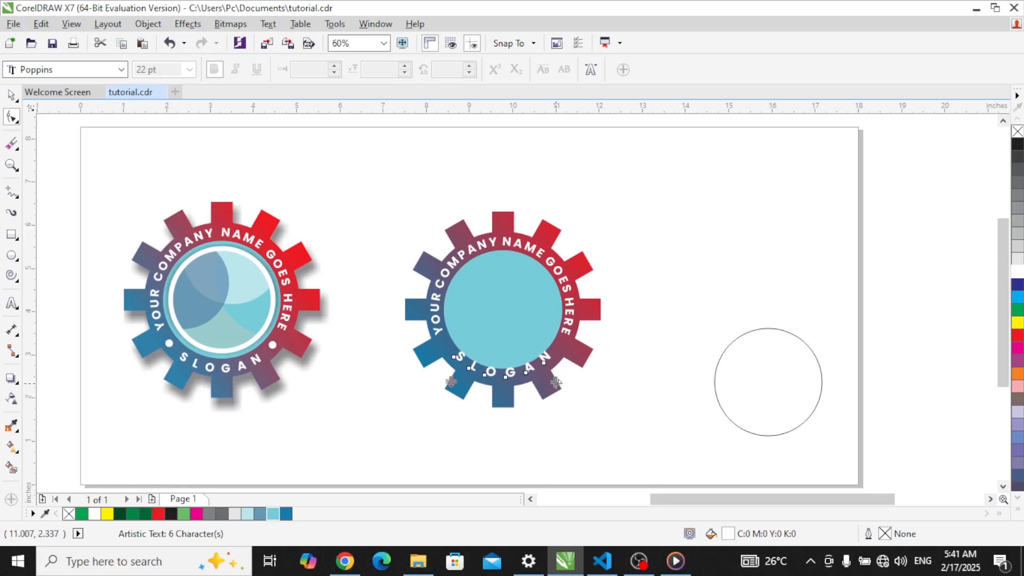
{"action": "left_click_drag", "start_coordinate": [557, 383], "coordinate": [552, 387]}
{"action": "left_click", "coordinate": [12, 96]}
{"action": "left_click", "coordinate": [640, 282]}
Step: Change the SLOGAN font size to 20 pt
{"action": "key", "text": "z"}
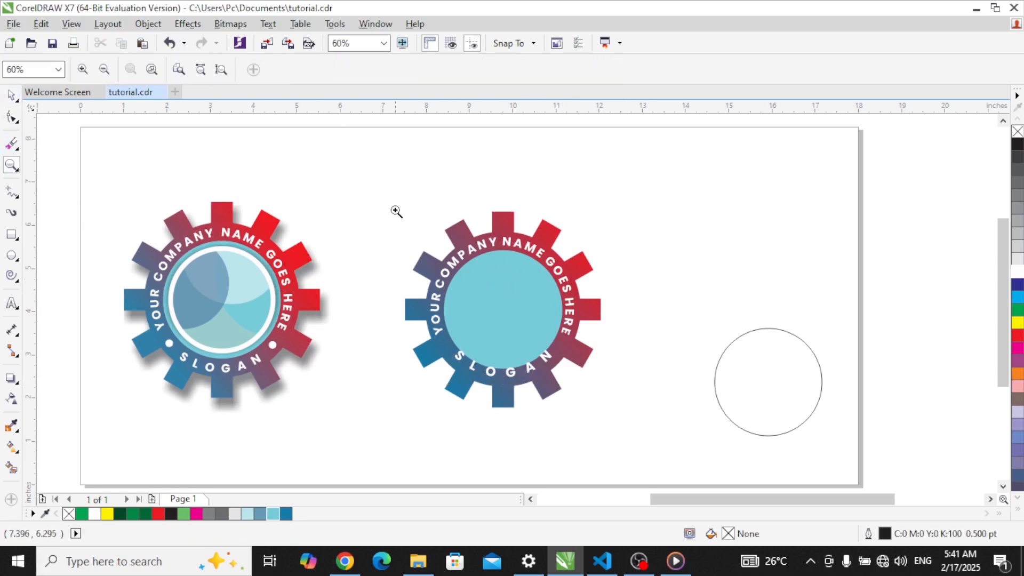
{"action": "left_click_drag", "start_coordinate": [396, 211], "coordinate": [619, 414]}
{"action": "key", "text": "space"}
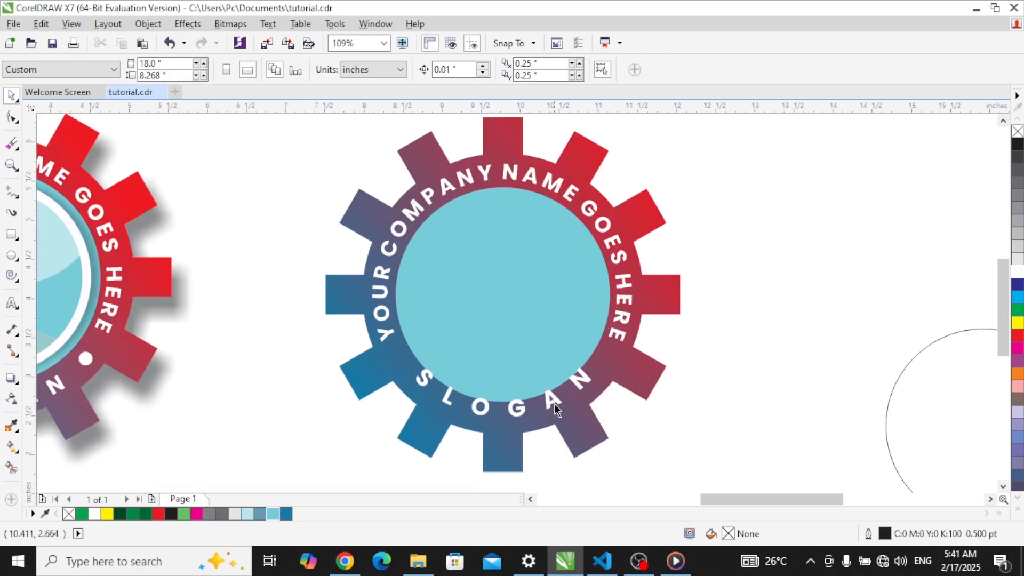
{"action": "left_click", "coordinate": [555, 404]}
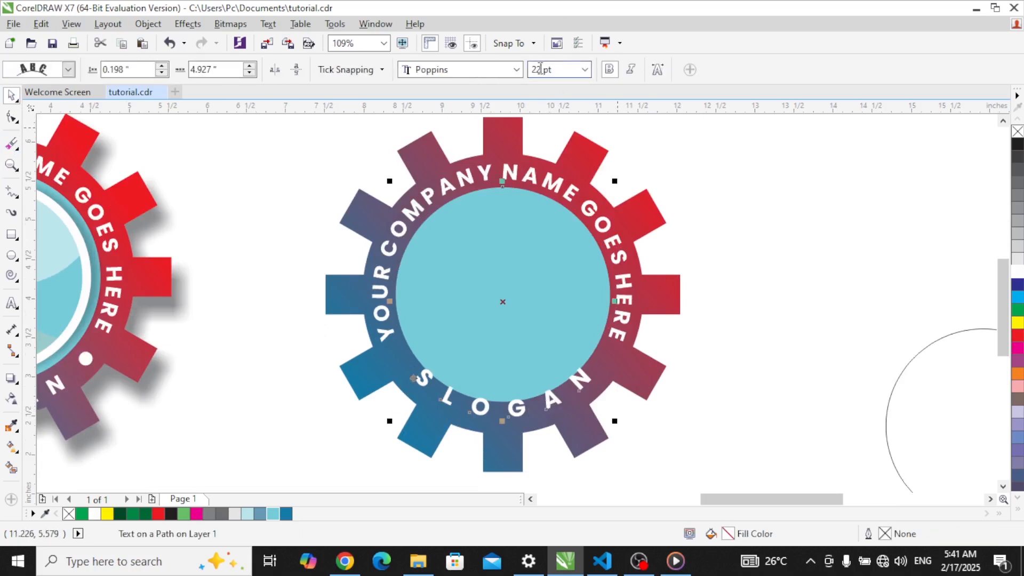
{"action": "type", "text": "0"}
{"action": "key", "text": "Return"}
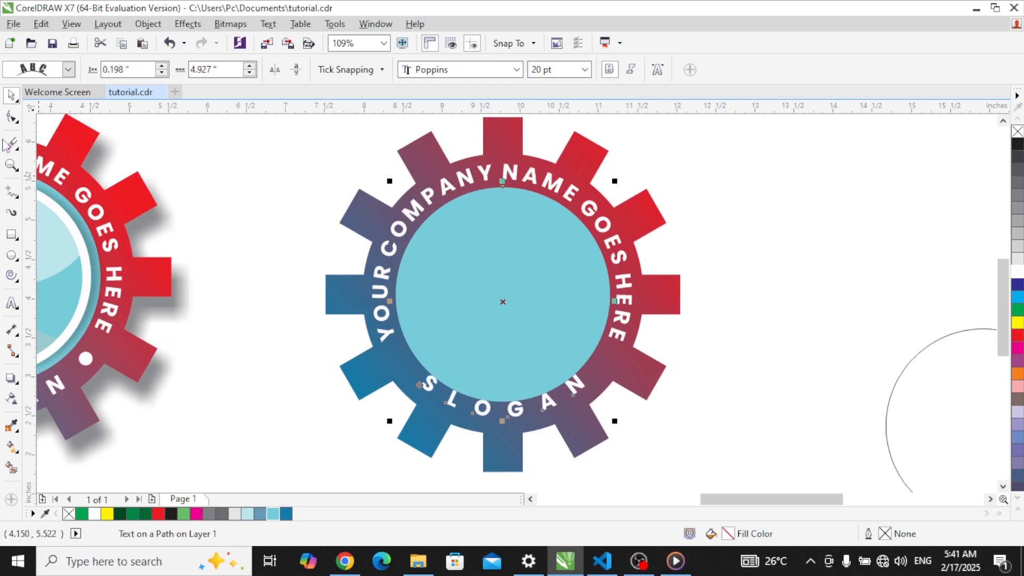
Step: Push SLOGAN slightly further from its path along the gear's lower rim
{"action": "left_click", "coordinate": [12, 118]}
{"action": "left_click_drag", "start_coordinate": [484, 419], "coordinate": [485, 412]}
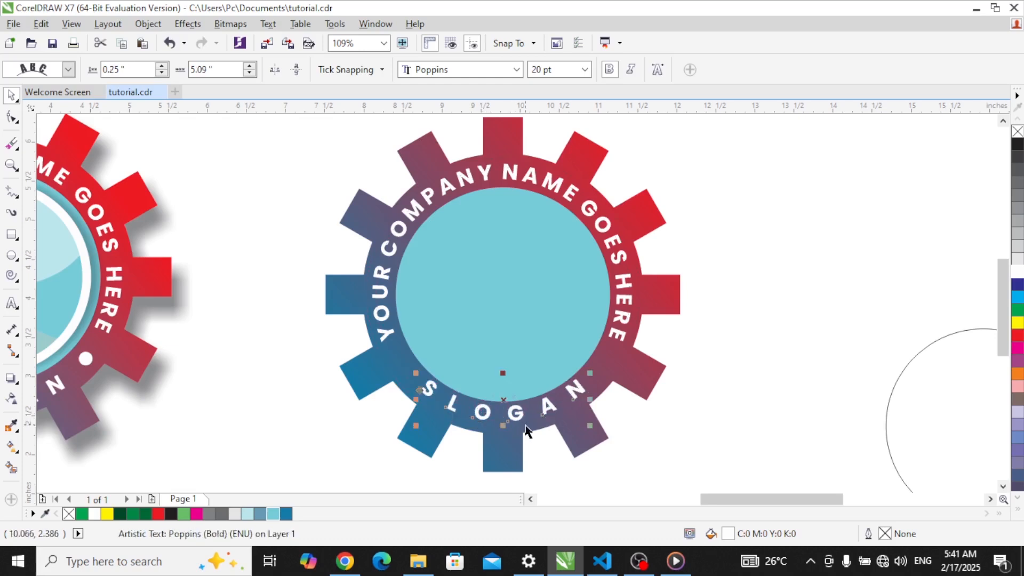
{"action": "key", "text": "F2"}
{"action": "left_click_drag", "start_coordinate": [374, 345], "coordinate": [666, 464]}
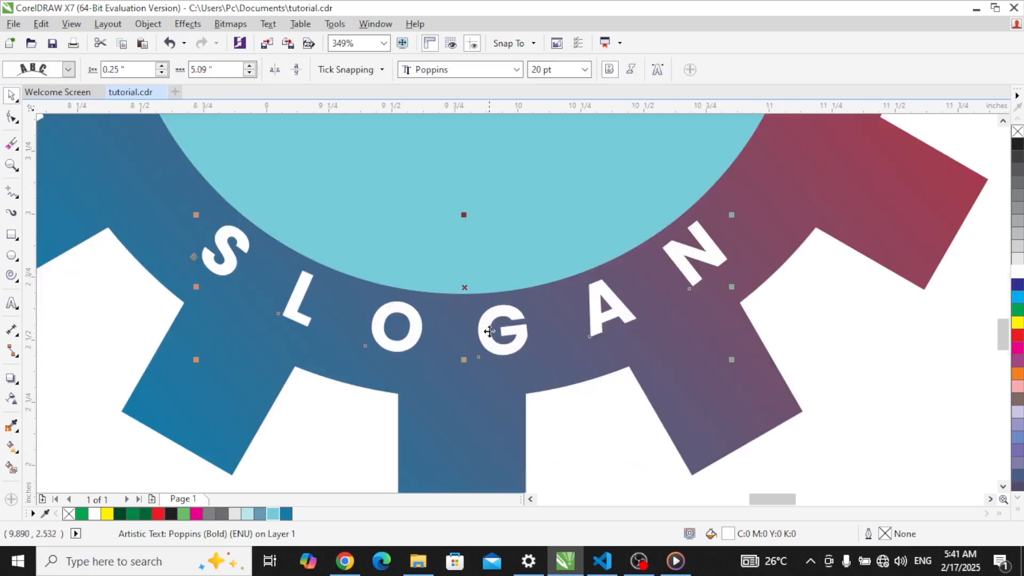
{"action": "left_click_drag", "start_coordinate": [489, 331], "coordinate": [490, 340]}
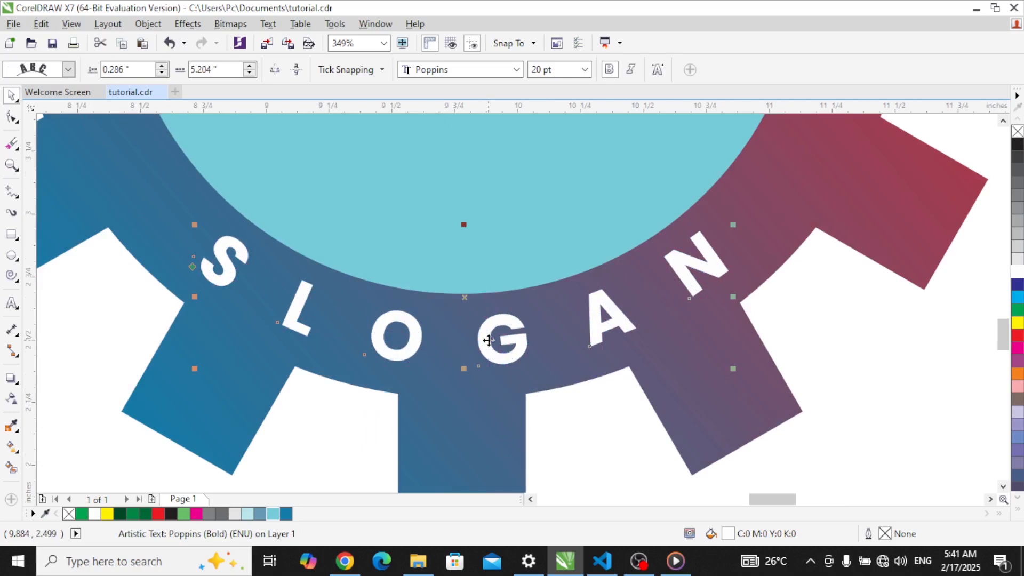
{"action": "key", "text": "F2"}
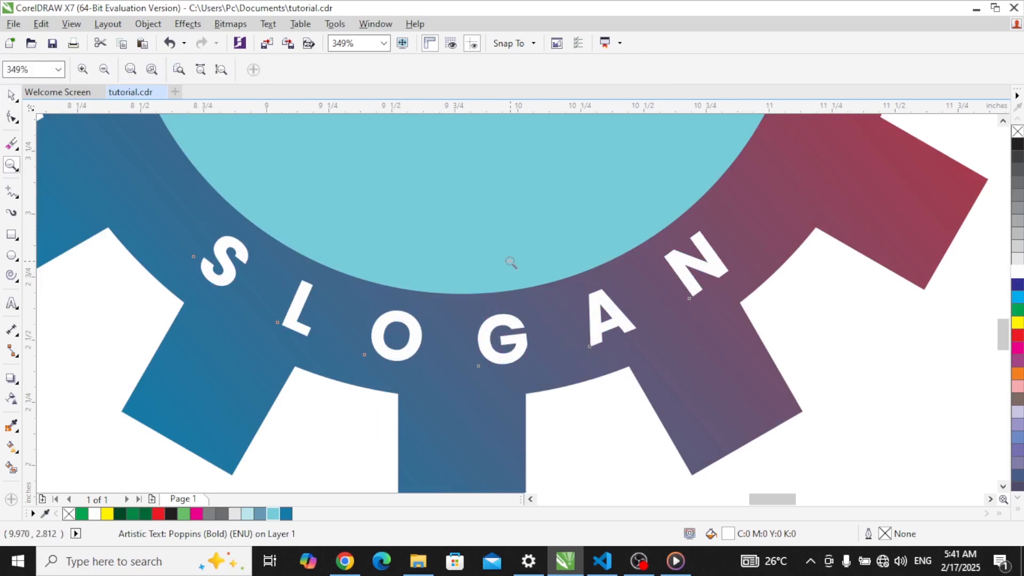
{"action": "key", "text": "F3"}
{"action": "key", "text": "F3"}
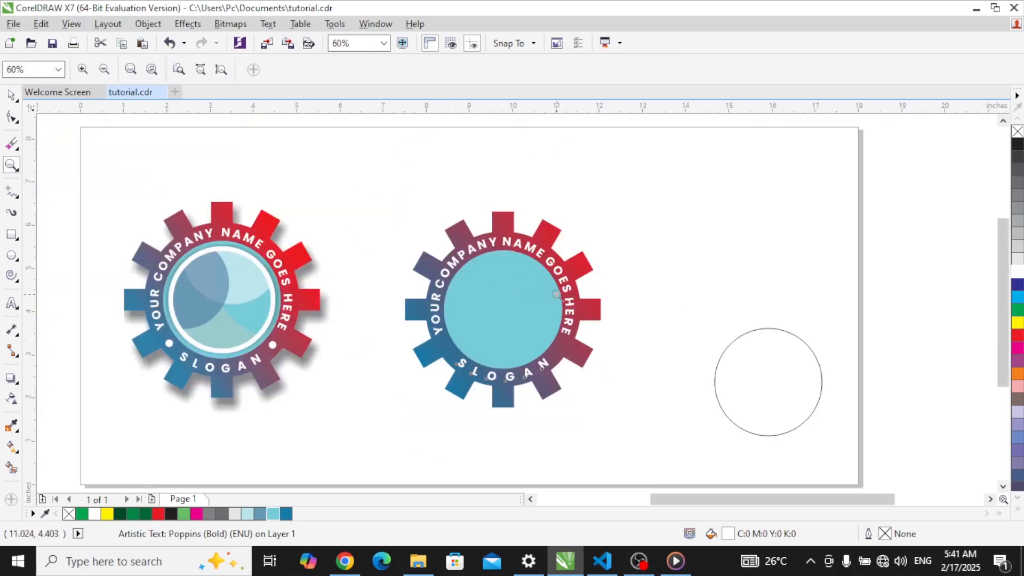
Step: Draw a small circle on the ring to the left of SLOGAN
{"action": "key", "text": "space"}
{"action": "left_click", "coordinate": [740, 298]}
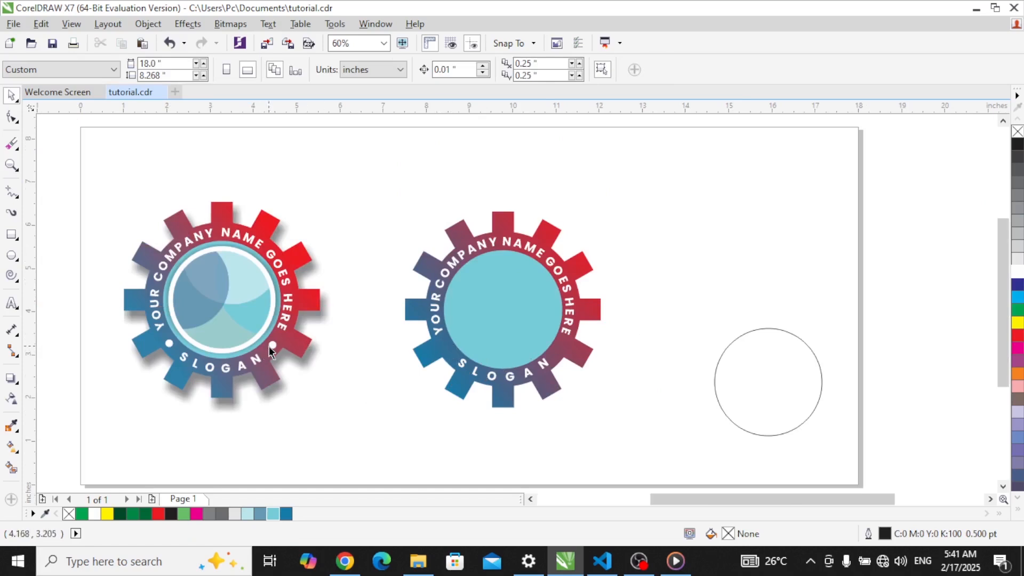
{"action": "left_click", "coordinate": [13, 255]}
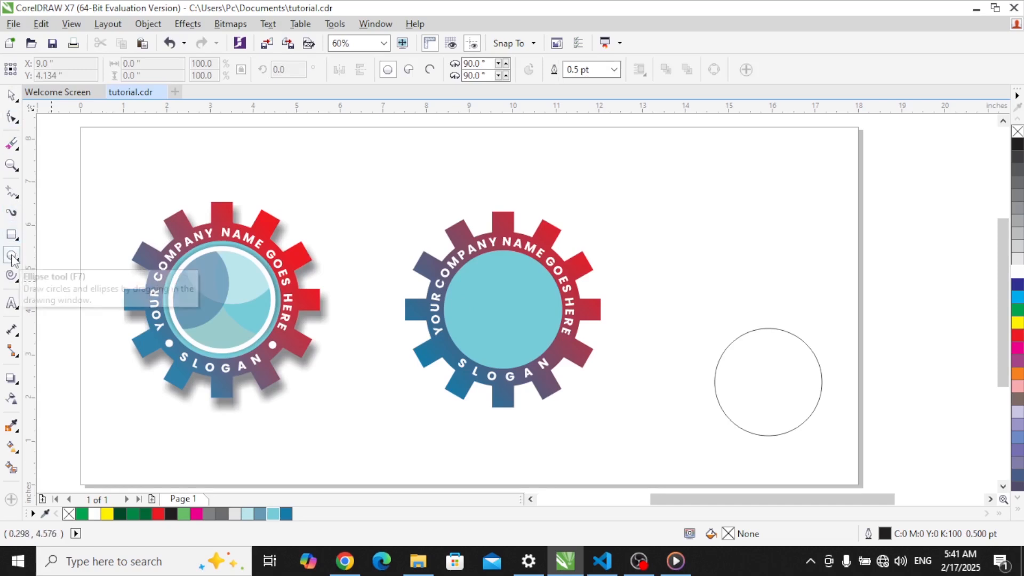
{"action": "left_click_drag", "start_coordinate": [384, 324], "coordinate": [447, 350]}
{"action": "key", "text": "space"}
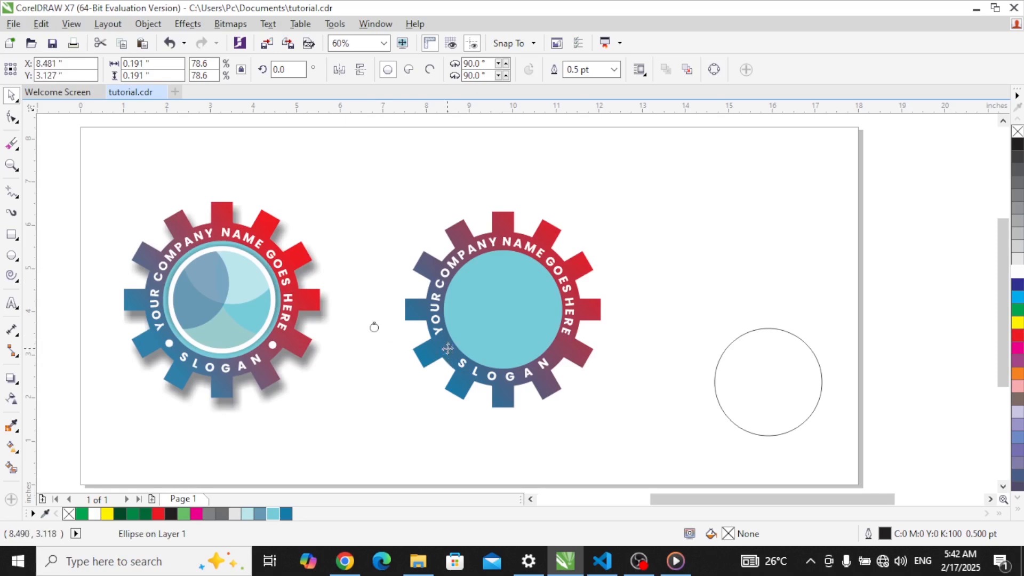
Step: Fill the small circle white and remove its outline
{"action": "left_click", "coordinate": [1017, 271]}
{"action": "left_click", "coordinate": [614, 69]}
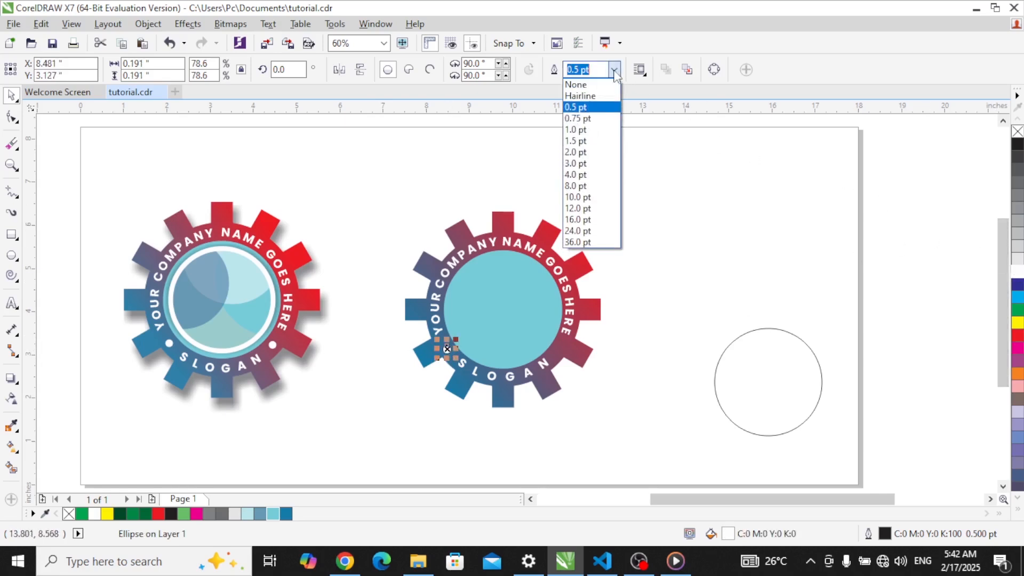
{"action": "left_click", "coordinate": [582, 85]}
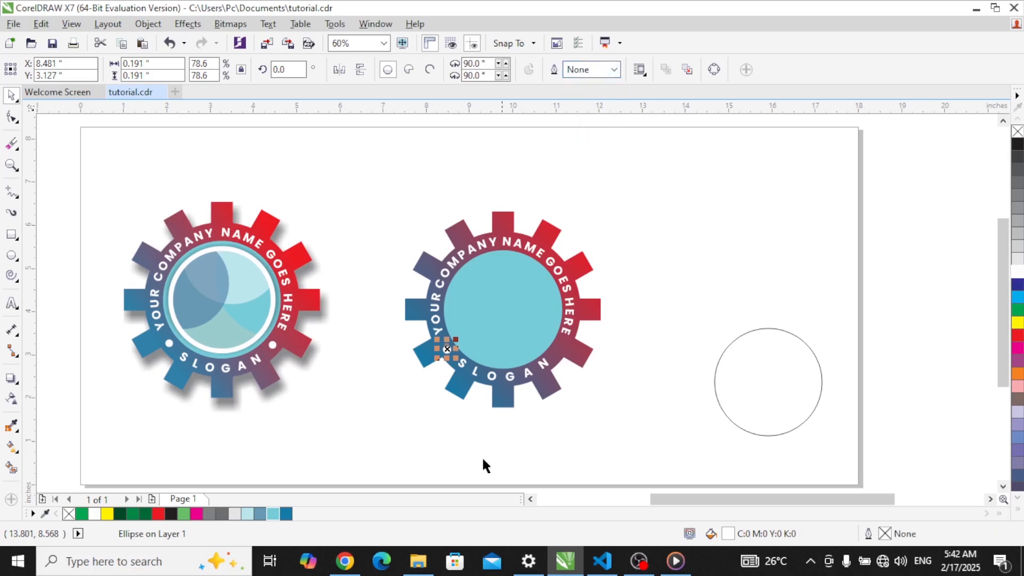
{"action": "left_click", "coordinate": [720, 280]}
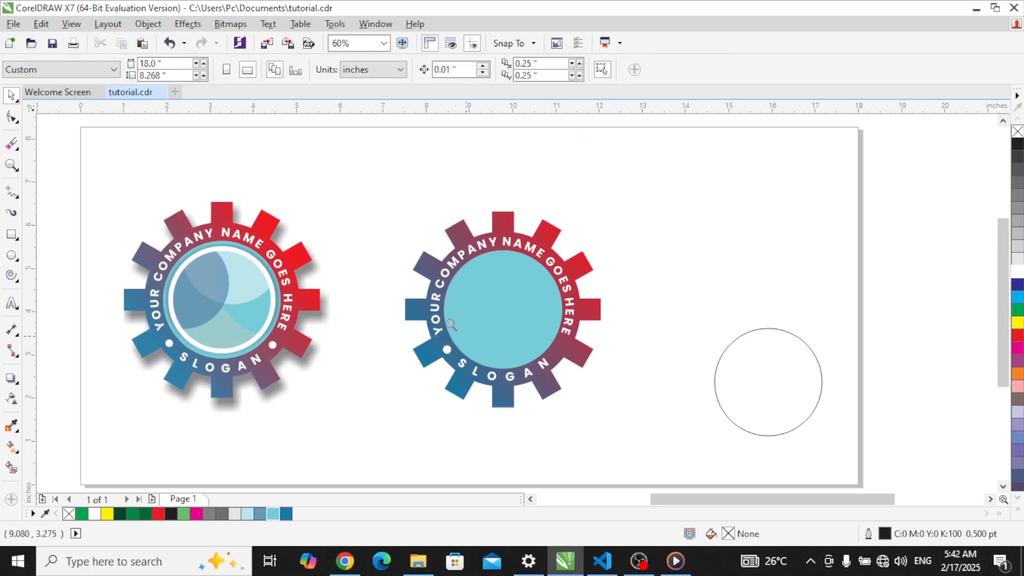
Step: Shrink the white dot to about 70% and lower it onto the ring
{"action": "left_click_drag", "start_coordinate": [373, 259], "coordinate": [635, 423]}
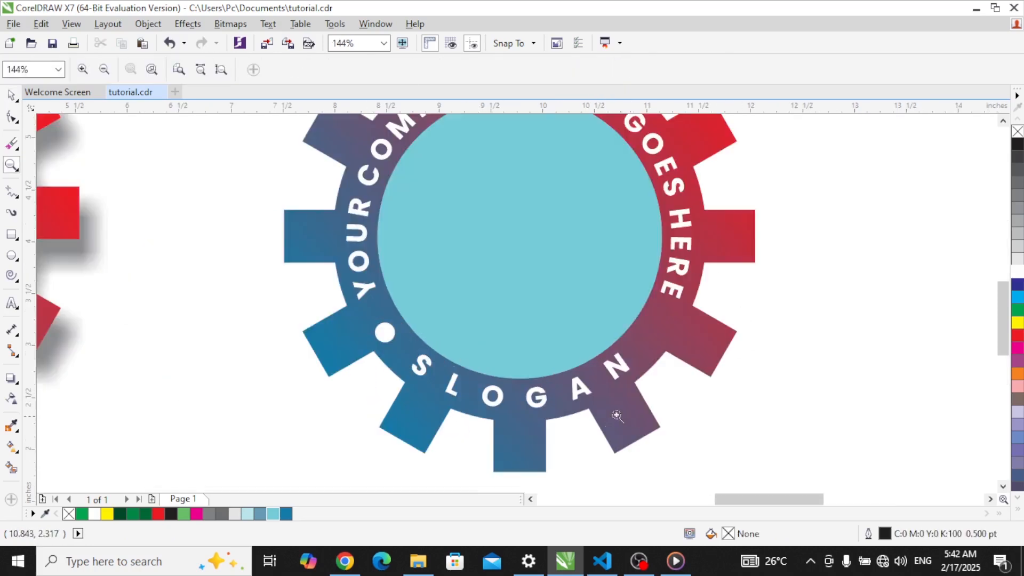
{"action": "left_click", "coordinate": [385, 339]}
{"action": "left_click_drag", "start_coordinate": [388, 332], "coordinate": [399, 350]}
{"action": "key", "text": "z"}
{"action": "right_click", "coordinate": [427, 277]}
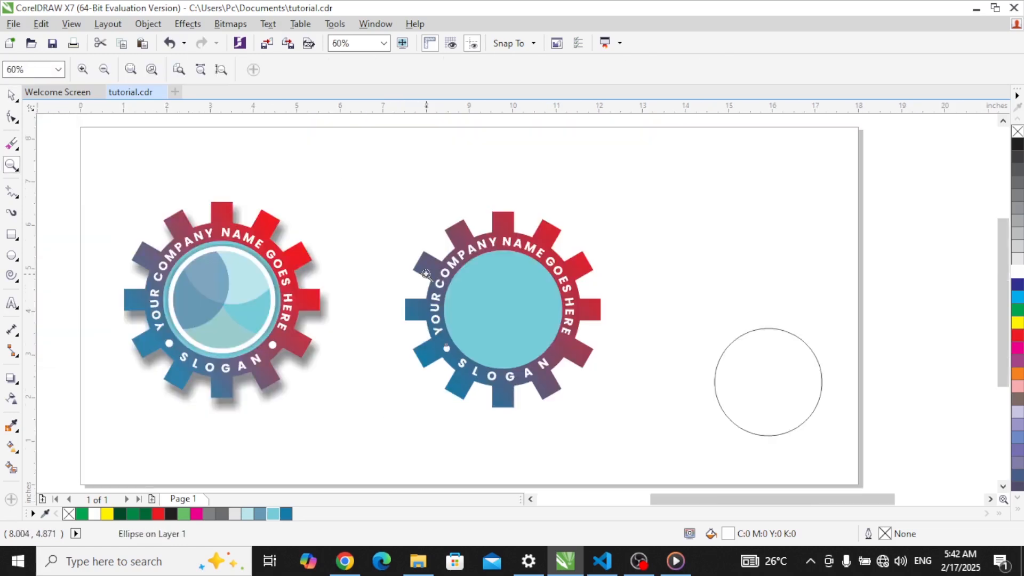
{"action": "left_click_drag", "start_coordinate": [428, 256], "coordinate": [598, 385]}
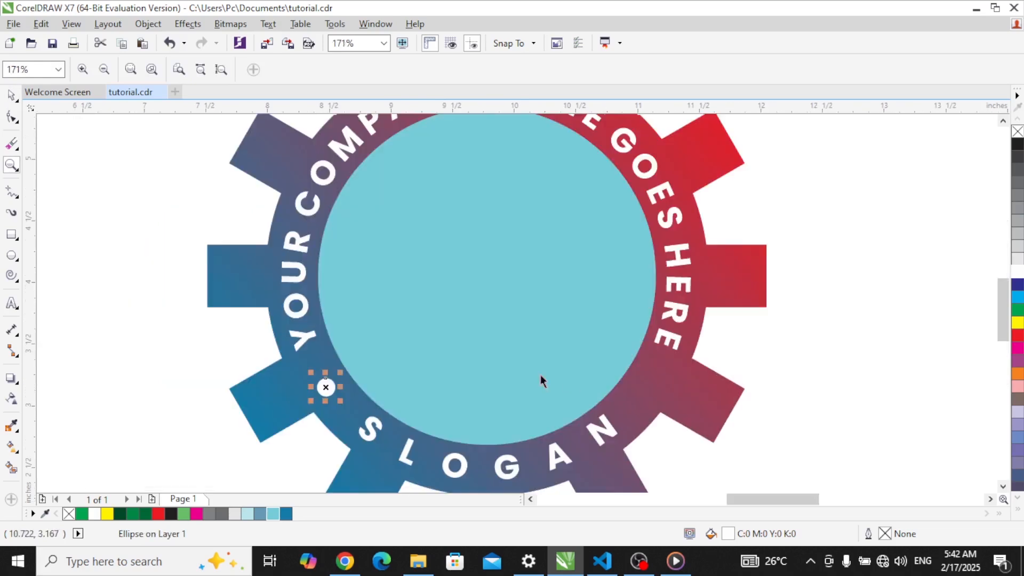
{"action": "key", "text": "space"}
Step: Zoom in closely on the white dot and nudge it into place
{"action": "key", "text": "z"}
{"action": "left_click_drag", "start_coordinate": [291, 346], "coordinate": [358, 413]}
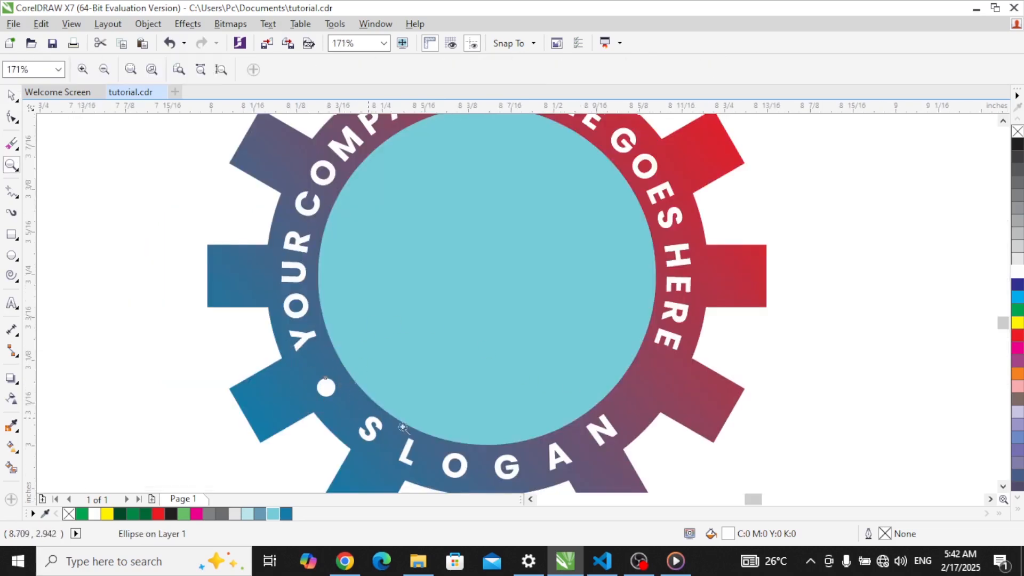
{"action": "key", "text": "space"}
{"action": "left_click_drag", "start_coordinate": [590, 401], "coordinate": [597, 403]}
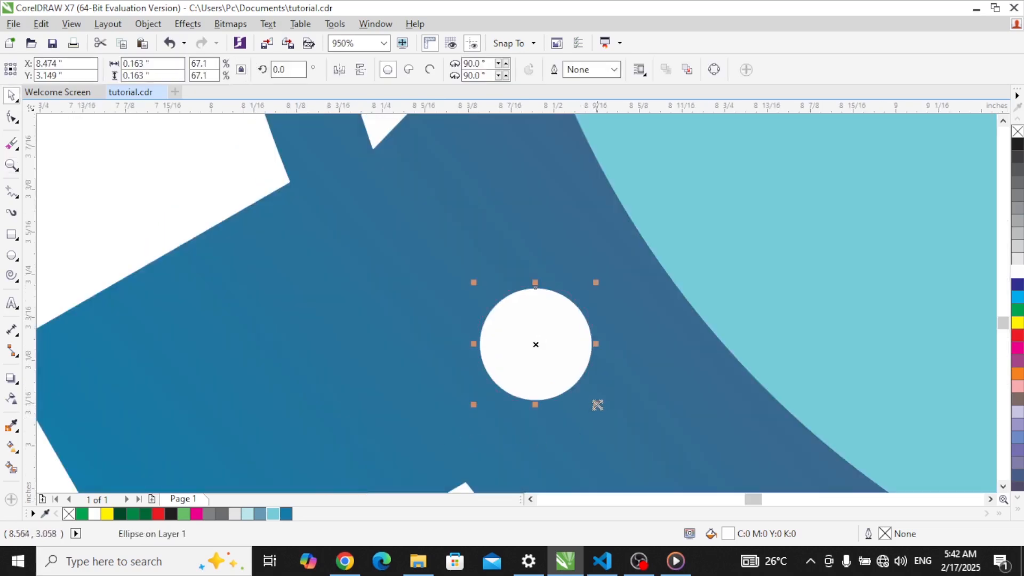
{"action": "key", "text": "z"}
{"action": "right_click", "coordinate": [592, 306]}
{"action": "key", "text": "space"}
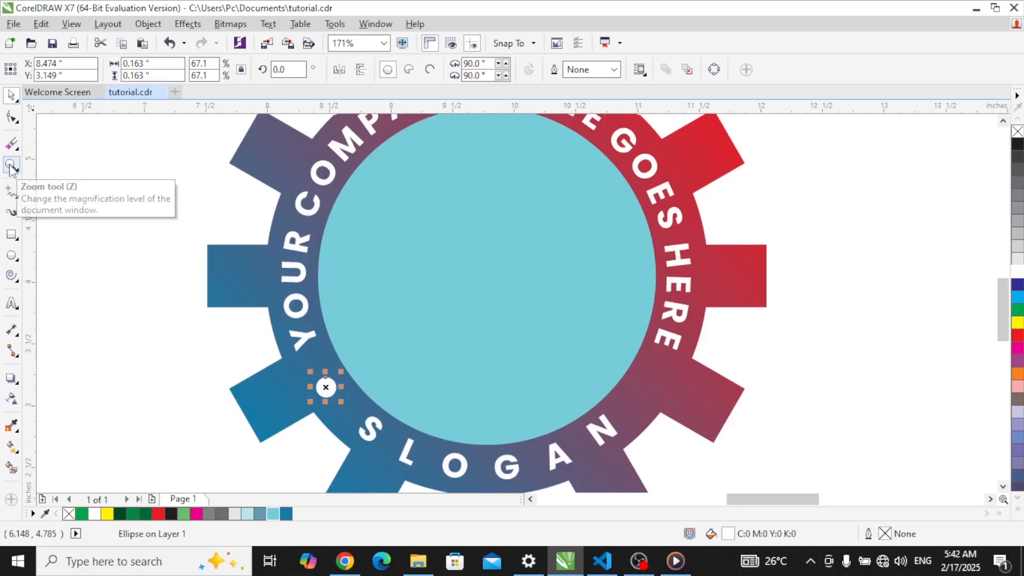
Step: Copy the white dot to the right side of SLOGAN
{"action": "left_click_drag", "start_coordinate": [328, 385], "coordinate": [645, 433]}
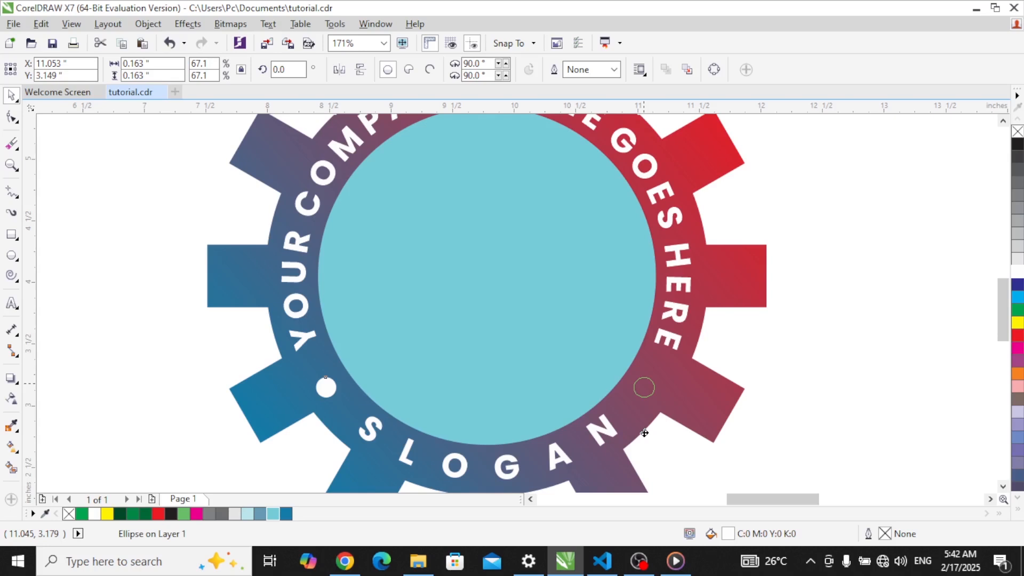
{"action": "left_click_drag", "start_coordinate": [644, 433], "coordinate": [644, 429]}
{"action": "left_click", "coordinate": [896, 368]}
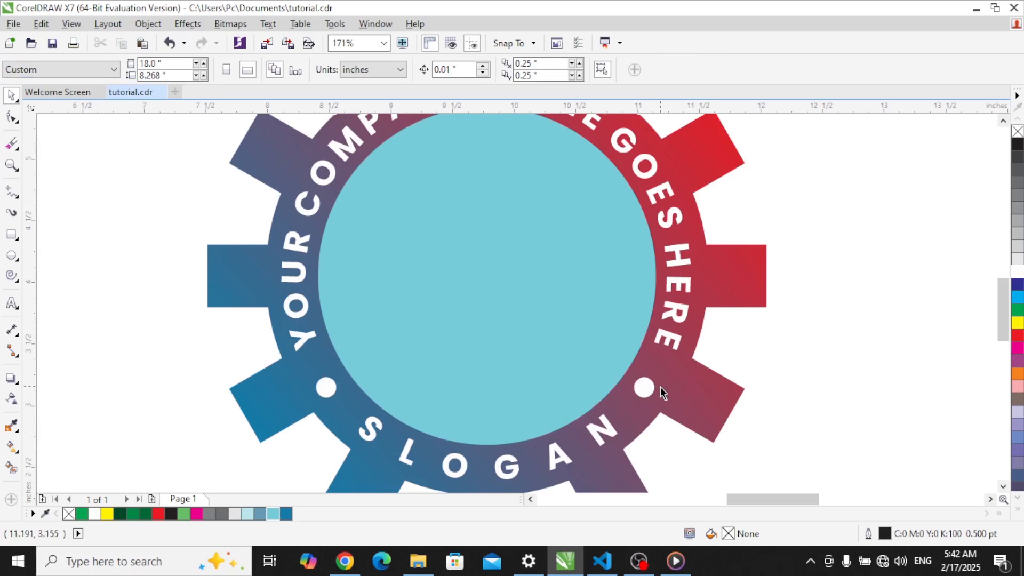
{"action": "key", "text": "shift+F4"}
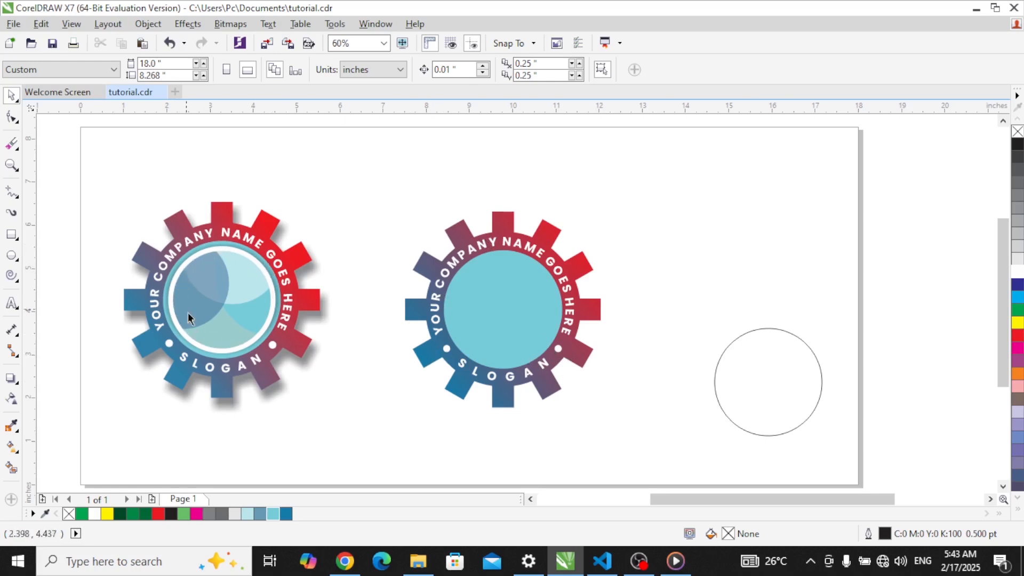
Step: Move the empty circle beside the second gear and separate the curved text from its path
{"action": "left_click", "coordinate": [777, 375]}
{"action": "left_click_drag", "start_coordinate": [777, 377], "coordinate": [686, 305]}
{"action": "left_click", "coordinate": [538, 379]}
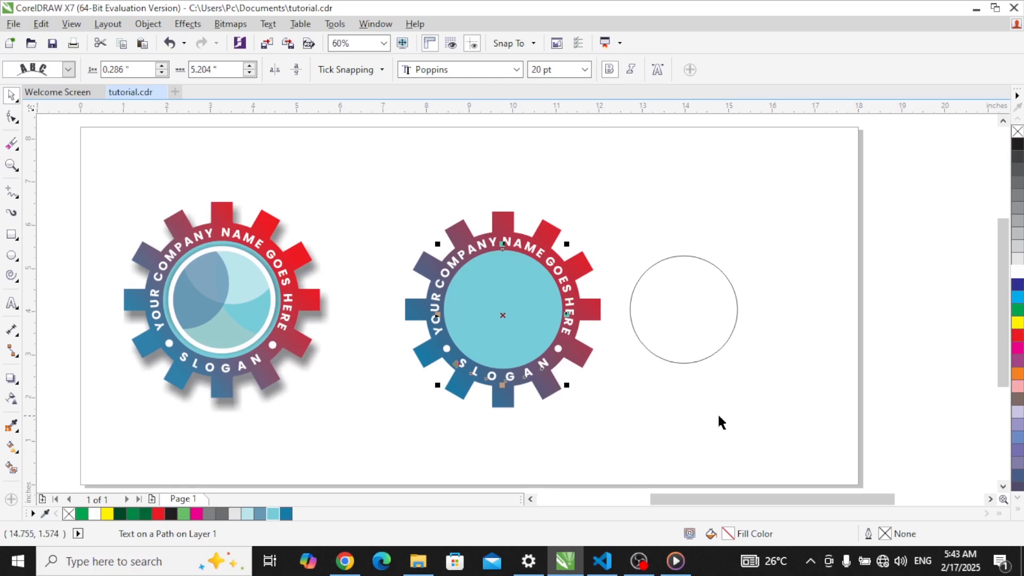
{"action": "left_click", "coordinate": [696, 299]}
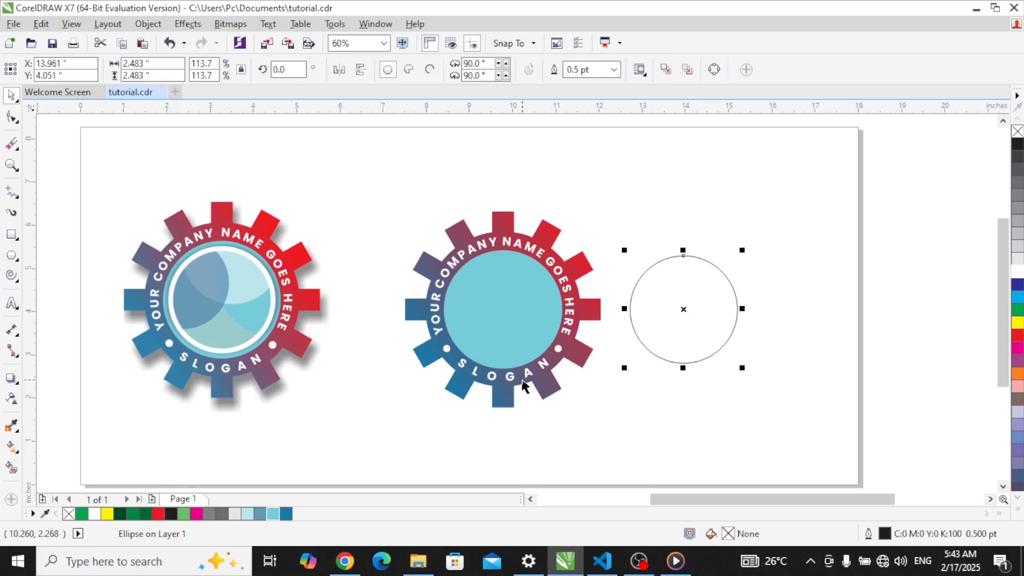
{"action": "left_click", "coordinate": [513, 337]}
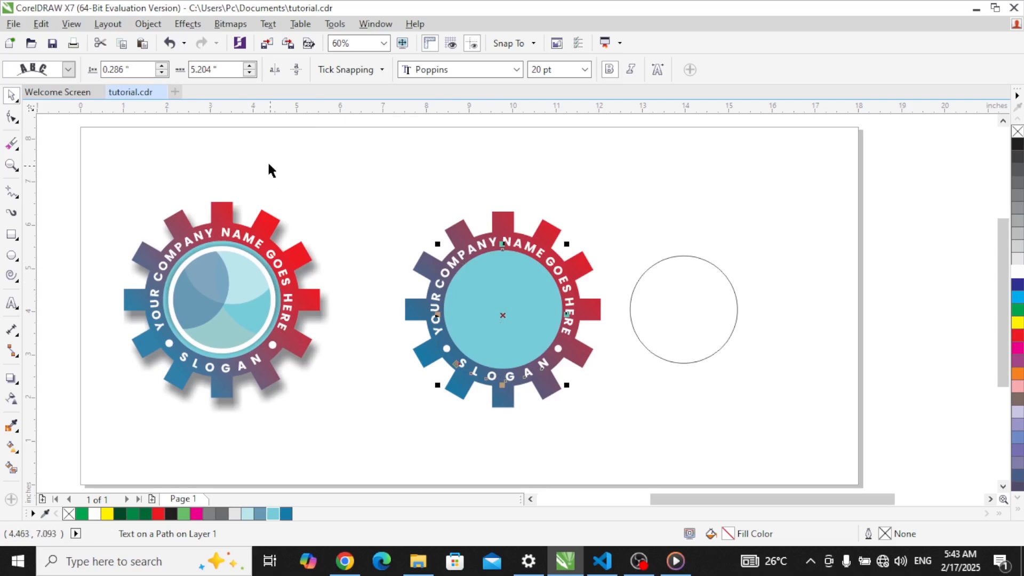
{"action": "left_click", "coordinate": [149, 24]}
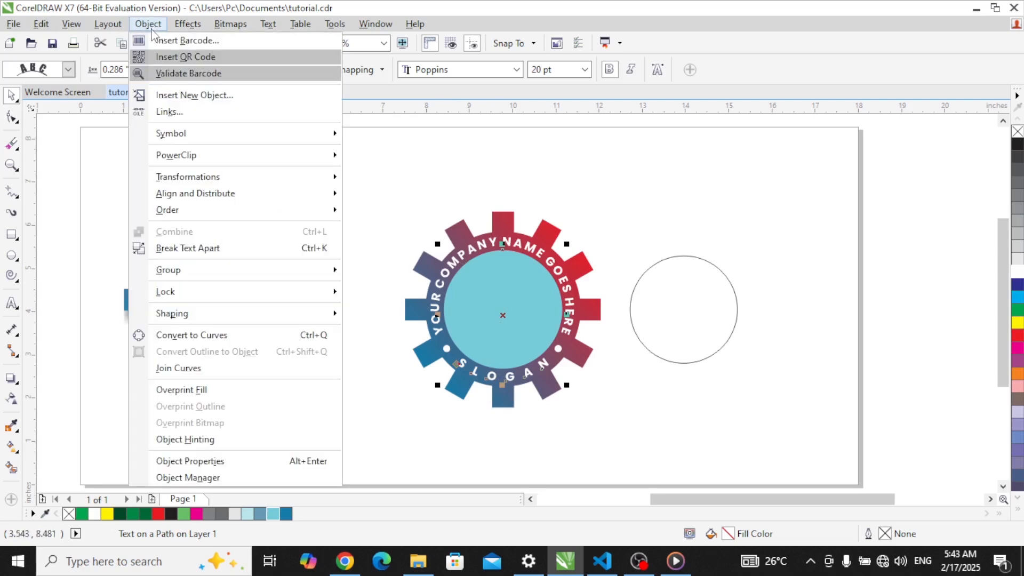
{"action": "left_click", "coordinate": [213, 248]}
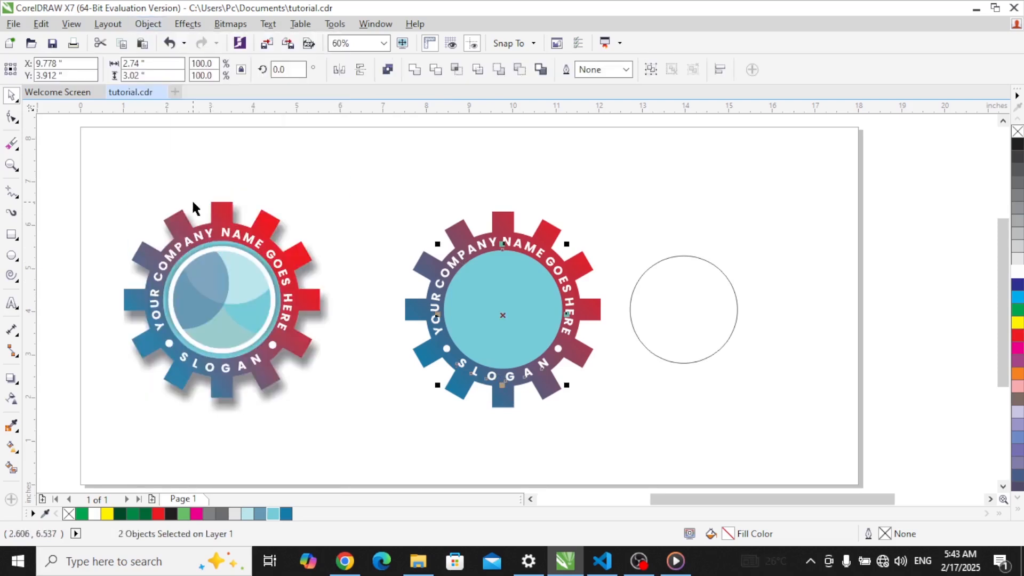
Step: Centre the empty circle on the teal inner circle, then select the circle alone
{"action": "left_click", "coordinate": [779, 351]}
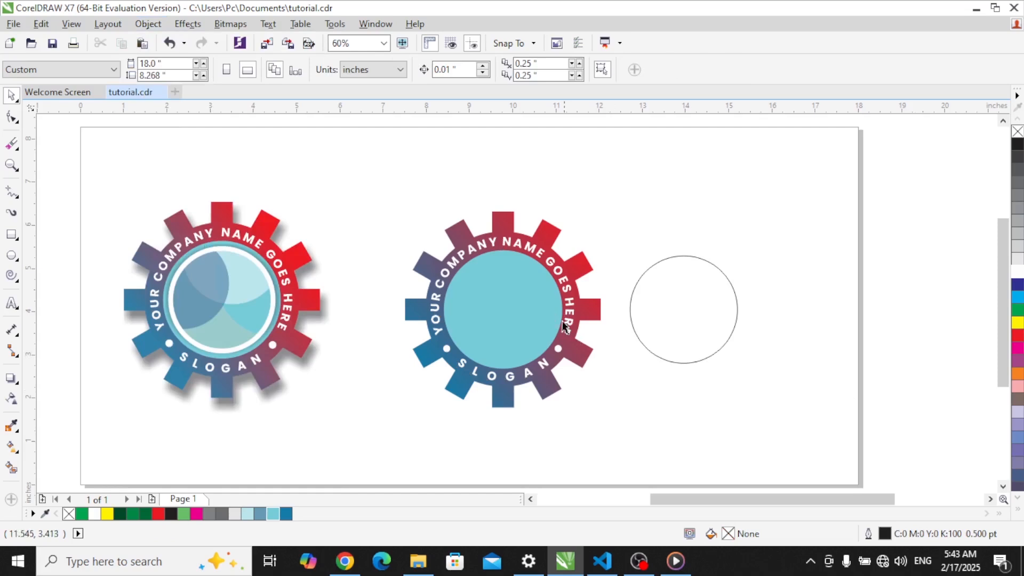
{"action": "left_click", "coordinate": [714, 310]}
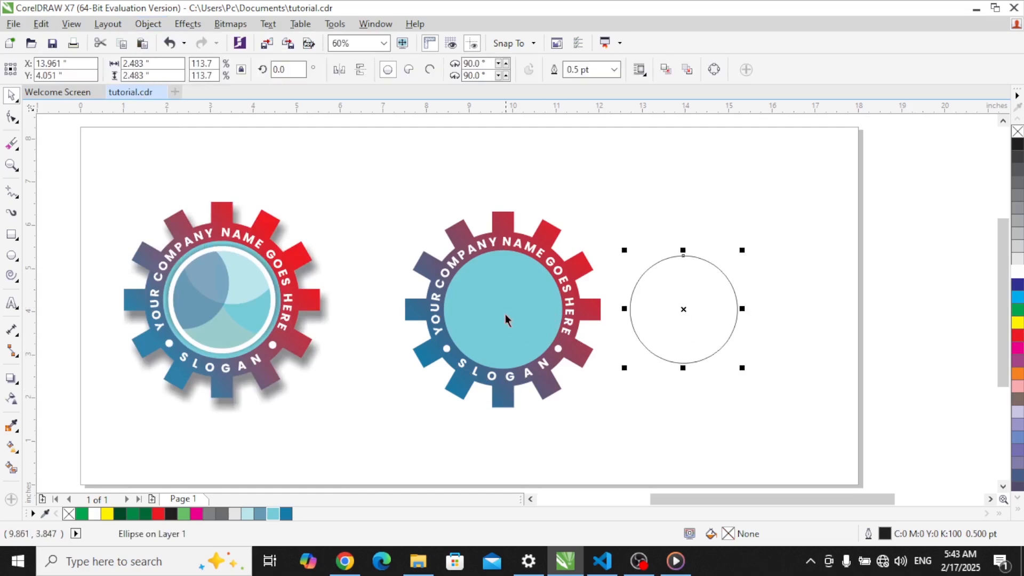
{"action": "left_click", "coordinate": [505, 282], "text": "shift"}
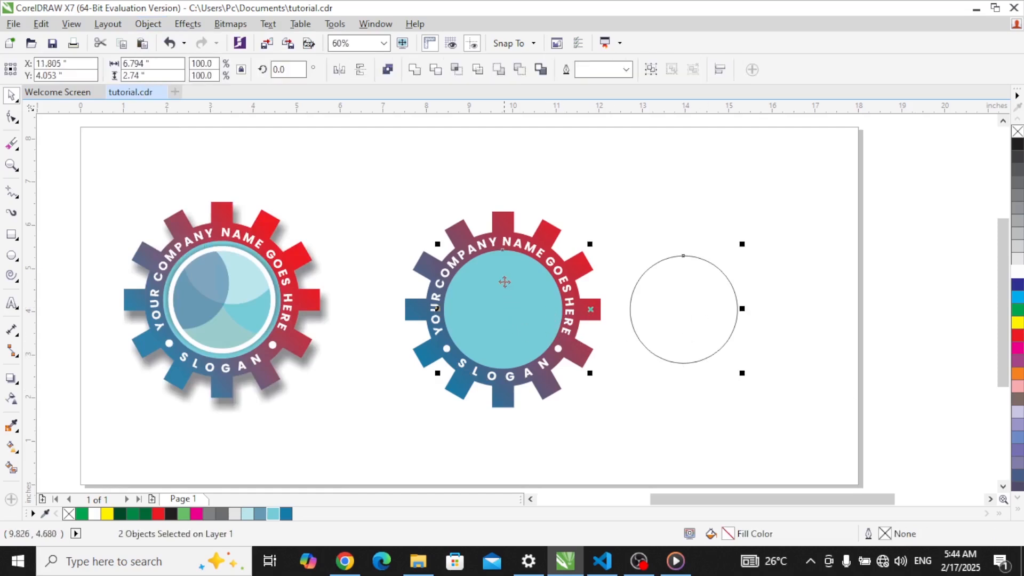
{"action": "key", "text": "c"}
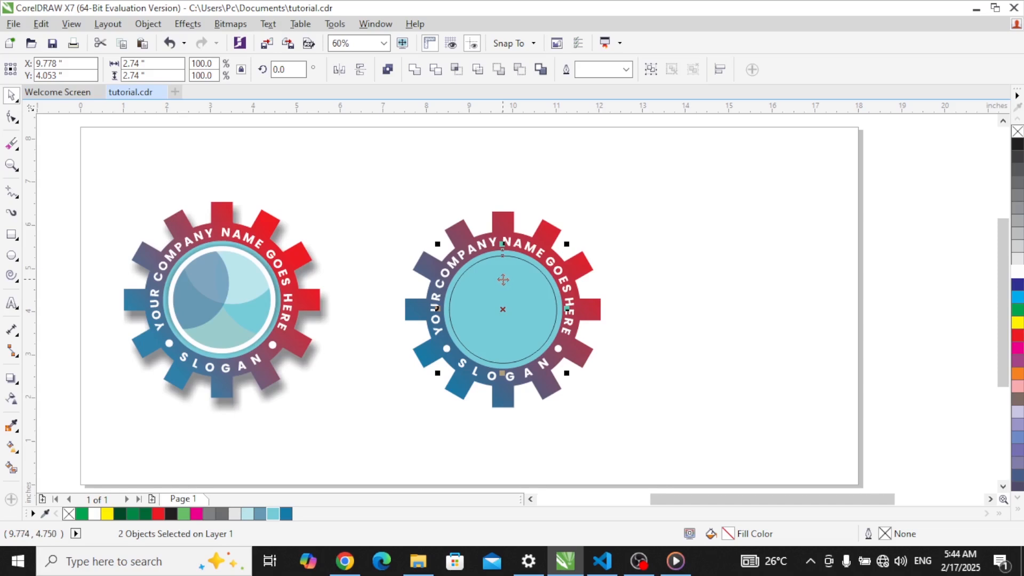
{"action": "left_click", "coordinate": [686, 264]}
{"action": "left_click", "coordinate": [527, 287]}
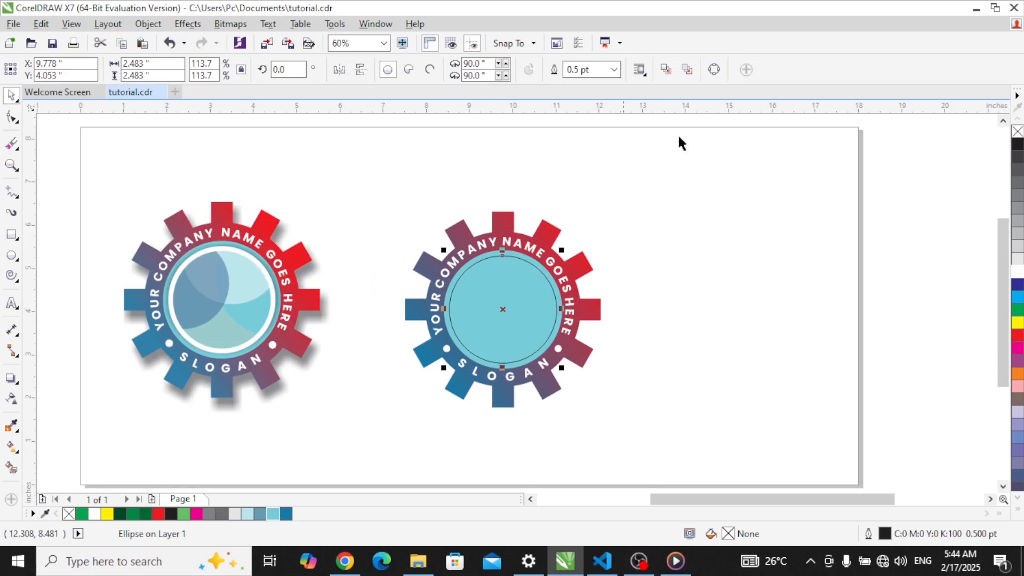
Step: Give the centred circle a white 8.0 pt outline
{"action": "right_click", "coordinate": [1018, 273]}
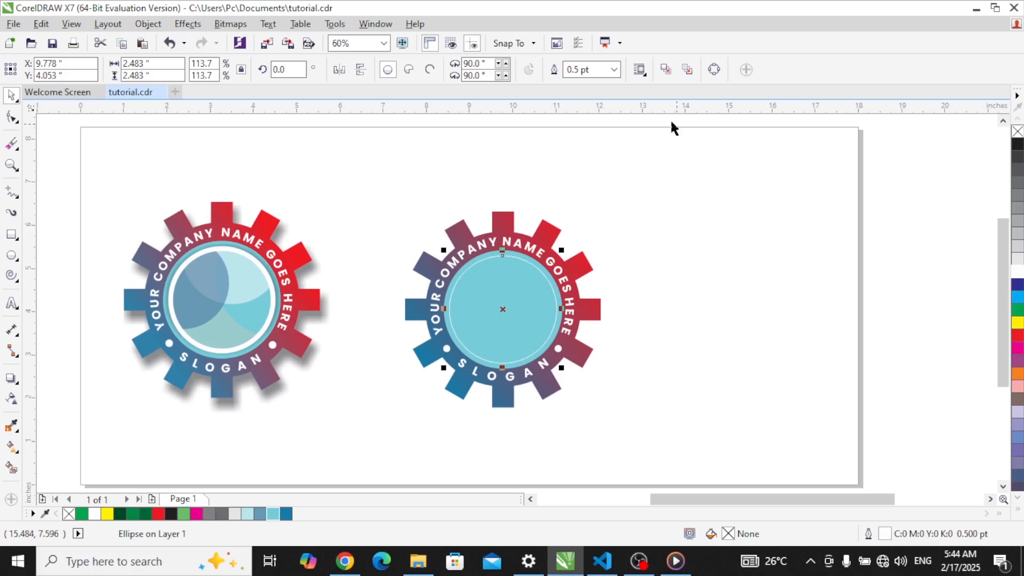
{"action": "left_click", "coordinate": [615, 70]}
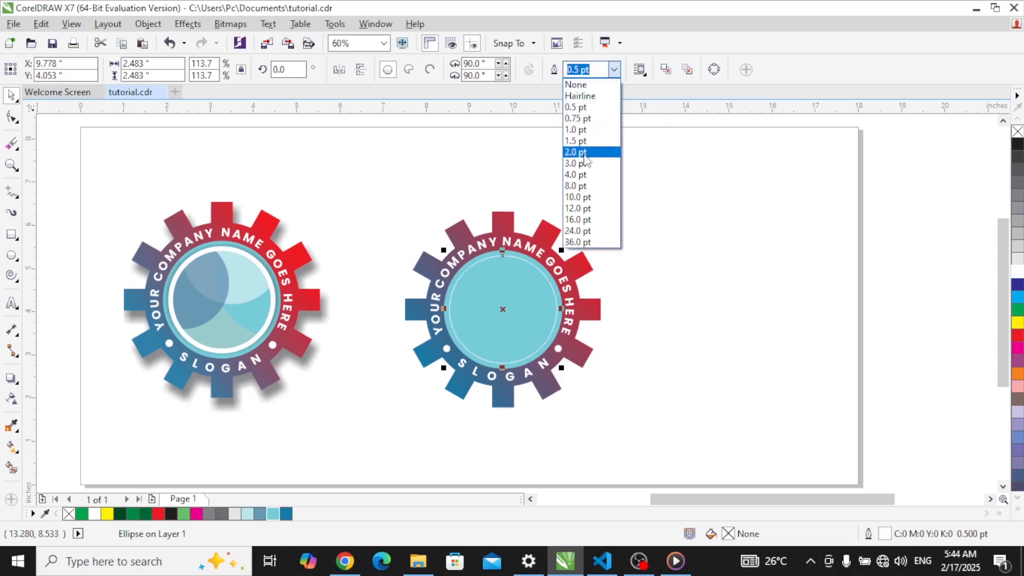
{"action": "left_click", "coordinate": [589, 187]}
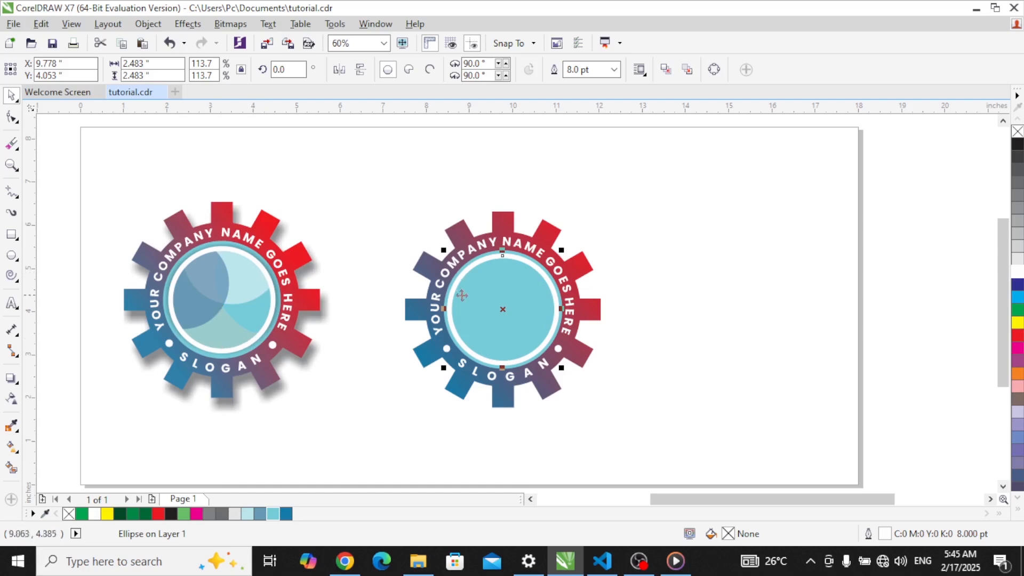
Step: Shrink the white-ringed circle slightly so it fits the gear
{"action": "key", "text": "z"}
{"action": "left_click_drag", "start_coordinate": [411, 234], "coordinate": [600, 399]}
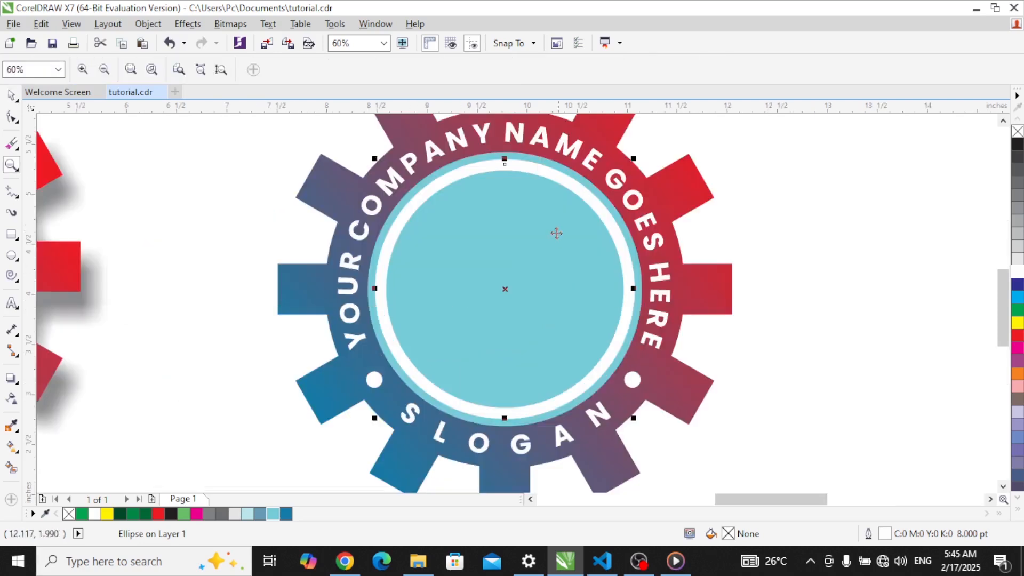
{"action": "key", "text": "space"}
{"action": "key", "text": "z"}
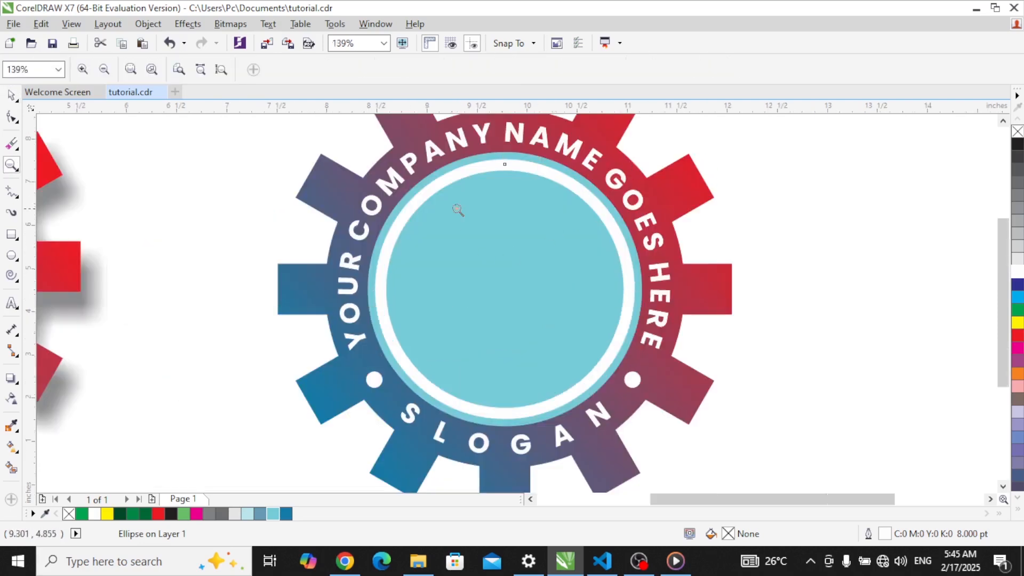
{"action": "key", "text": "F3"}
{"action": "left_click_drag", "start_coordinate": [169, 212], "coordinate": [655, 397]}
{"action": "key", "text": "space"}
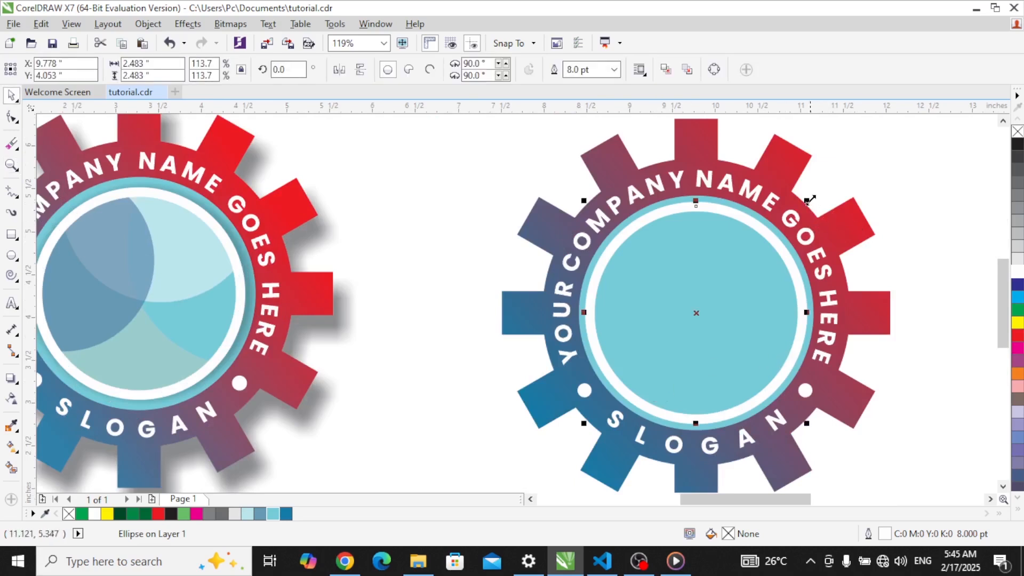
{"action": "left_click_drag", "start_coordinate": [806, 200], "coordinate": [809, 213]}
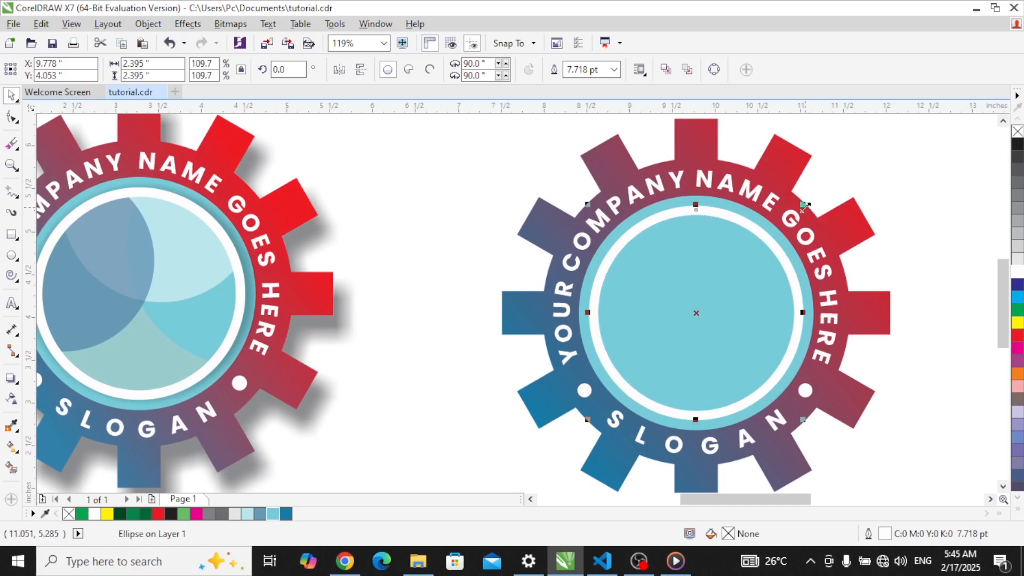
Step: Drag a drop shadow onto the white-ringed inner circle
{"action": "left_click", "coordinate": [11, 379]}
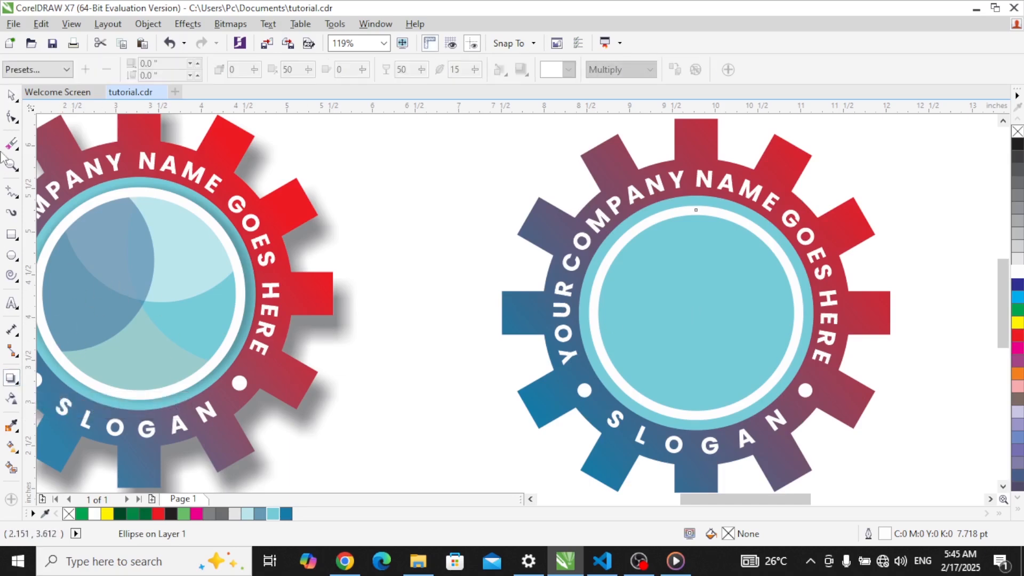
{"action": "left_click", "coordinate": [18, 387]}
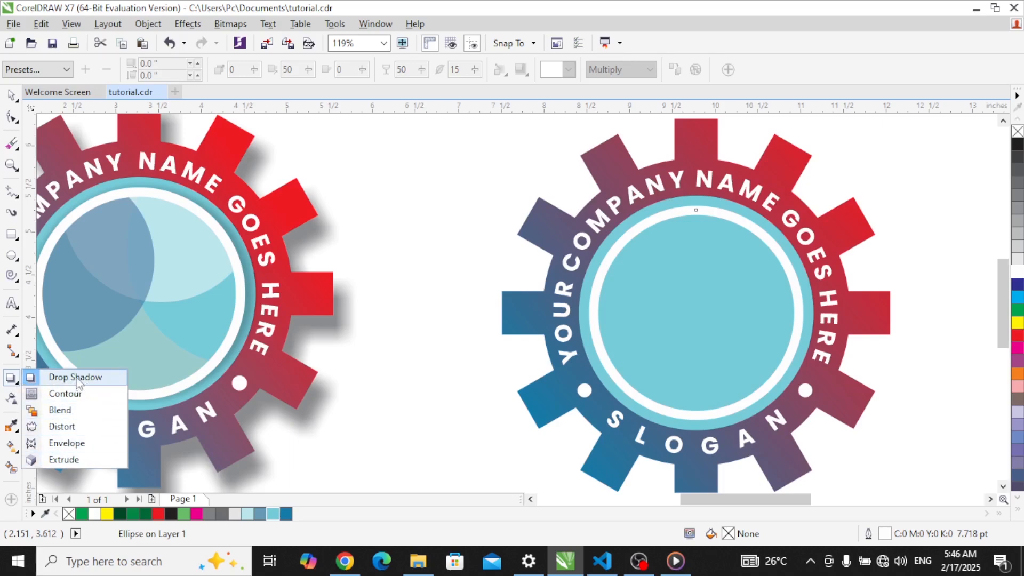
{"action": "left_click", "coordinate": [77, 378]}
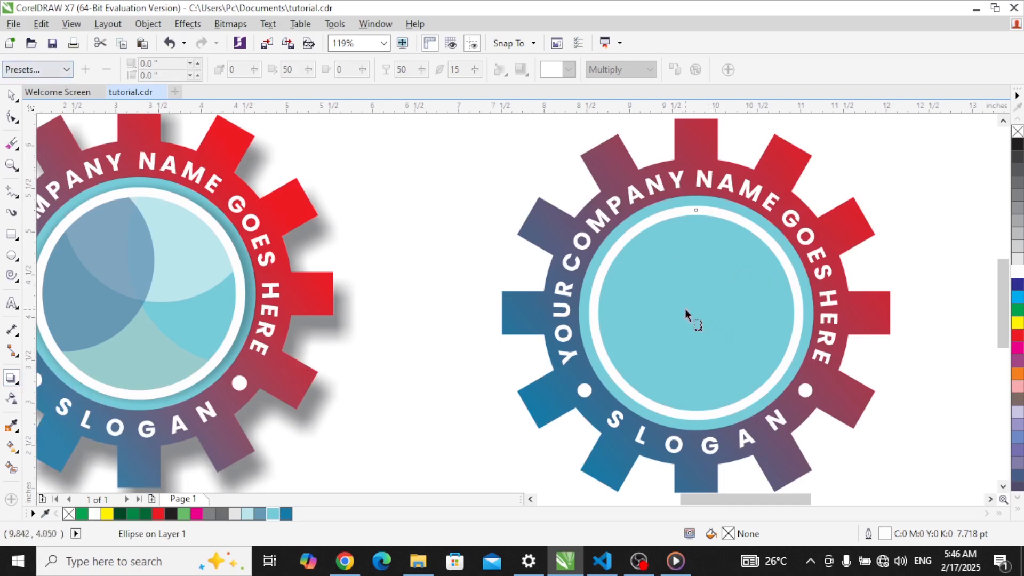
{"action": "left_click_drag", "start_coordinate": [614, 308], "coordinate": [809, 316]}
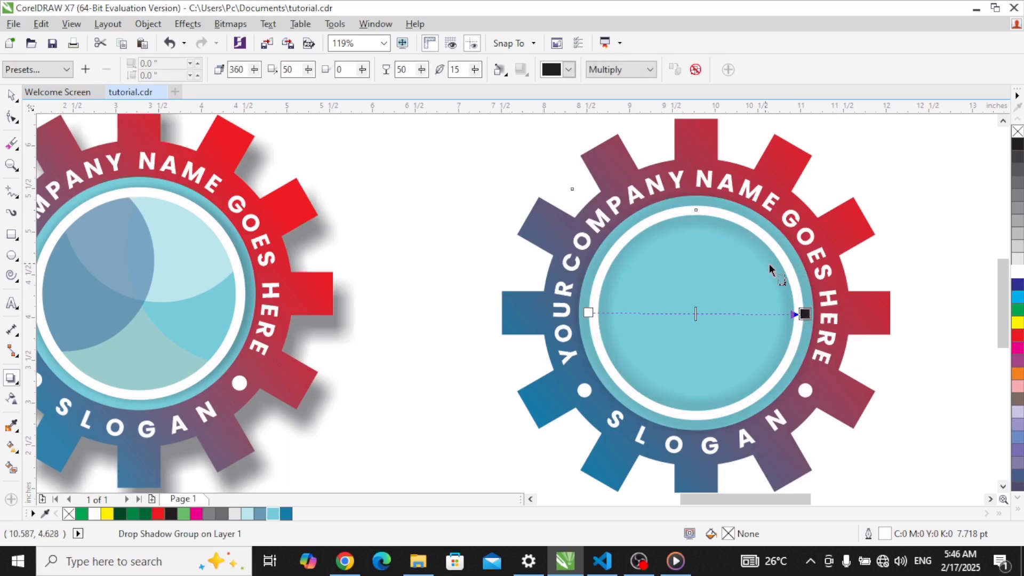
Step: Set the shadow opacity to 0 and reselect the inner circle
{"action": "double_click", "coordinate": [407, 72]}
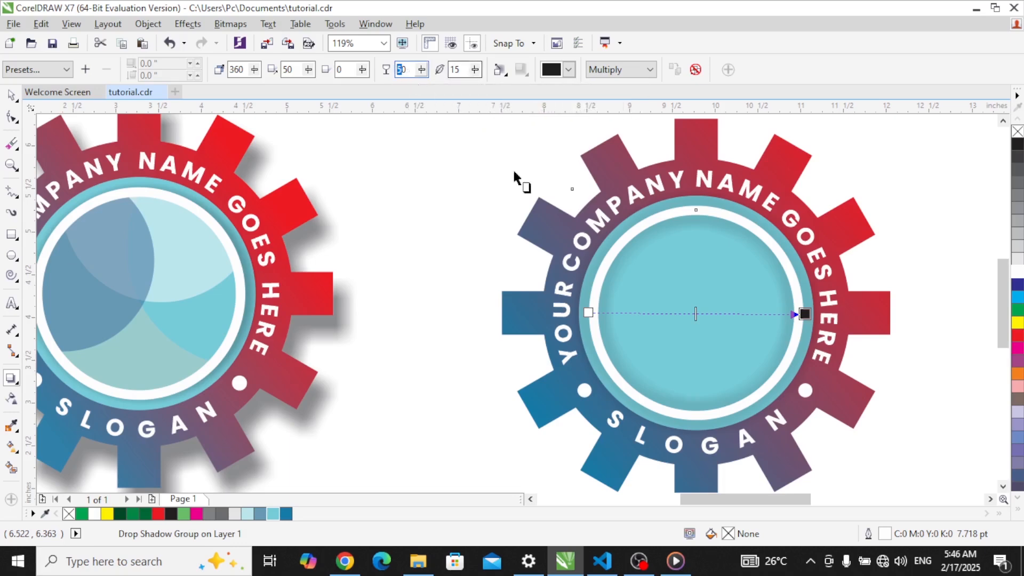
{"action": "type", "text": "0"}
{"action": "left_click", "coordinate": [10, 97]}
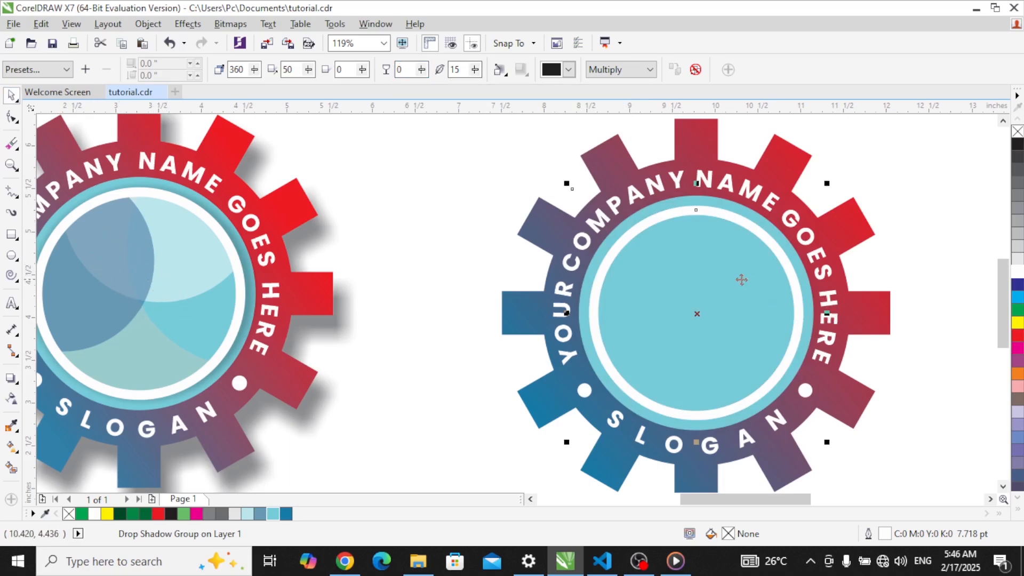
{"action": "key", "text": "z"}
{"action": "right_click", "coordinate": [643, 293]}
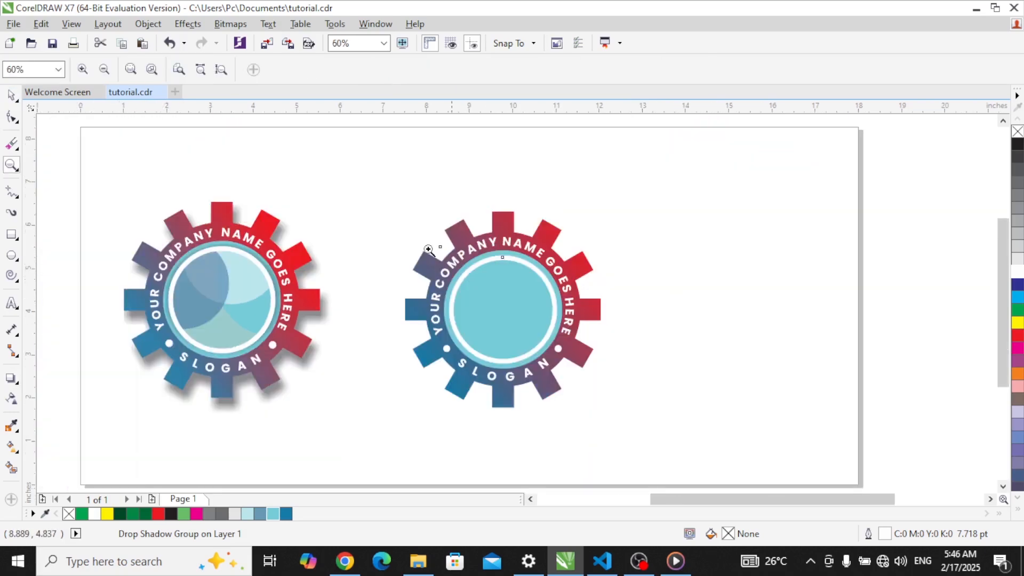
{"action": "left_click_drag", "start_coordinate": [116, 174], "coordinate": [617, 426]}
{"action": "key", "text": "space"}
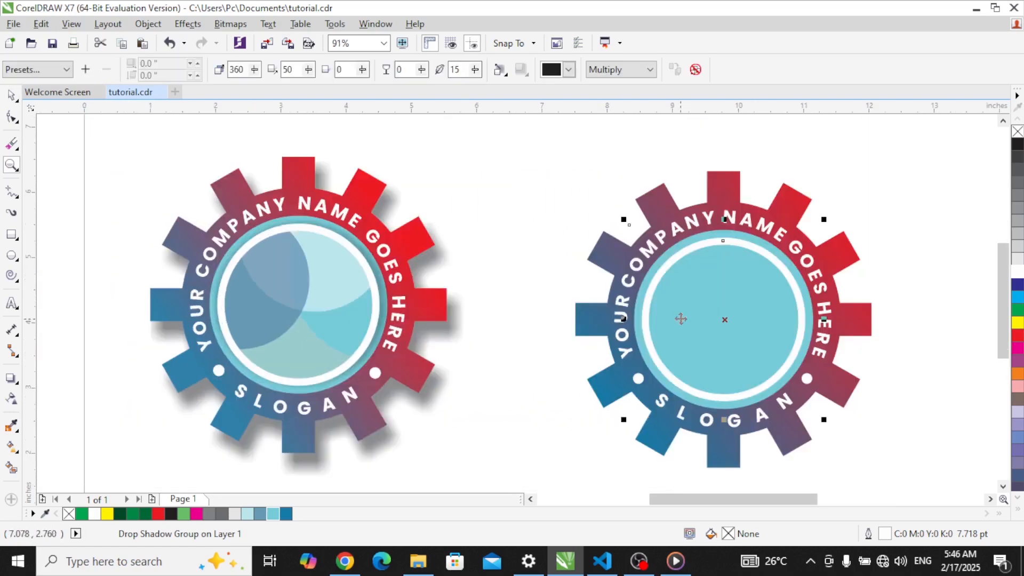
{"action": "left_click", "coordinate": [916, 262]}
Step: Give the inner circle a Retro Circles vector pattern fill
{"action": "left_click", "coordinate": [747, 271]}
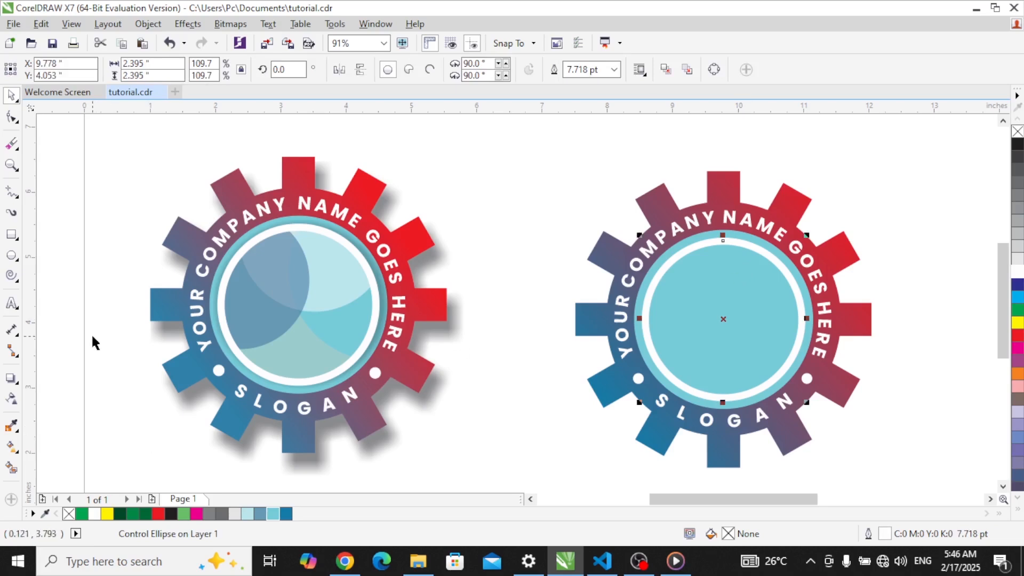
{"action": "left_click", "coordinate": [12, 447]}
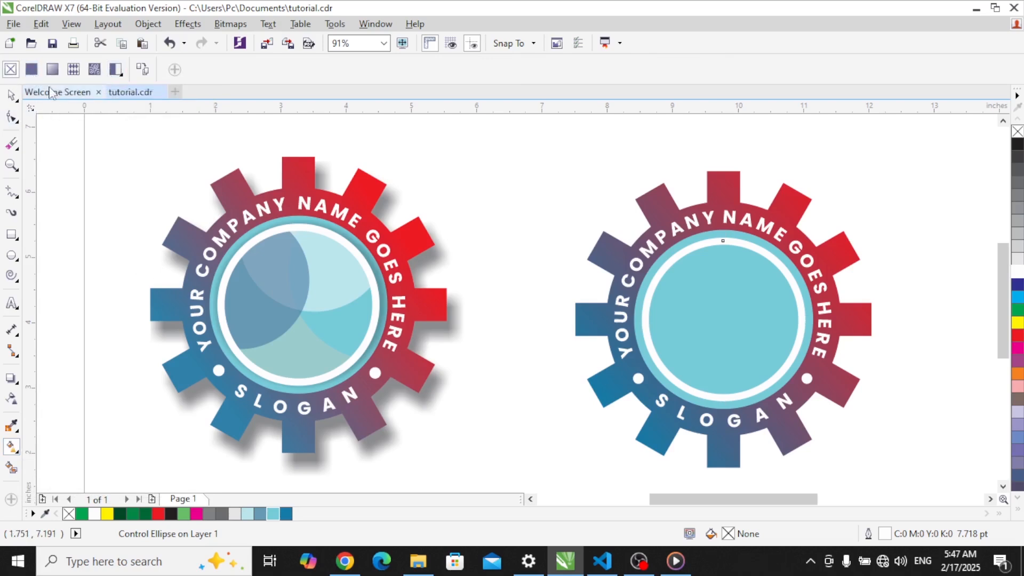
{"action": "left_click", "coordinate": [75, 69]}
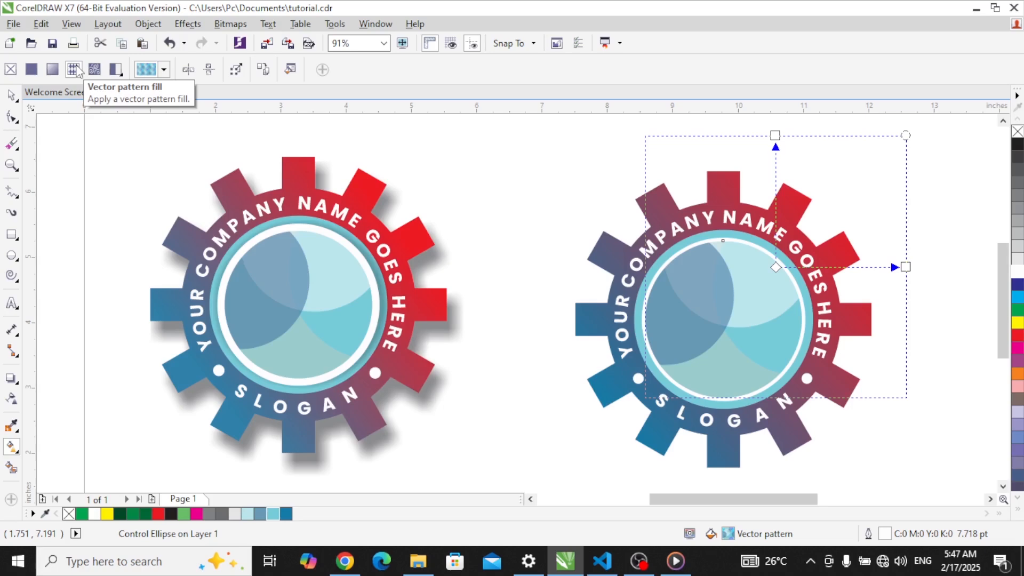
{"action": "left_click", "coordinate": [164, 73]}
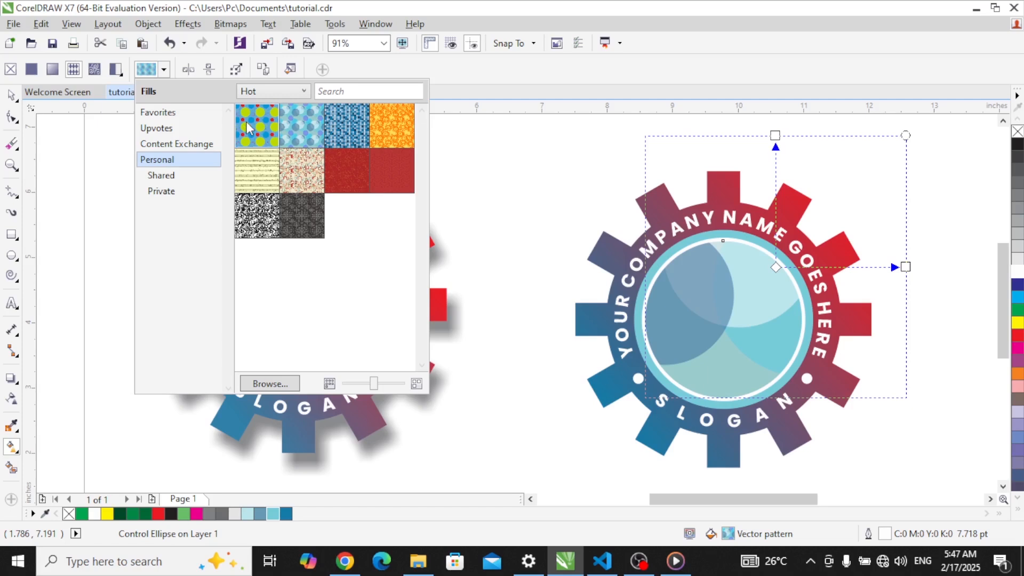
{"action": "left_click", "coordinate": [256, 131]}
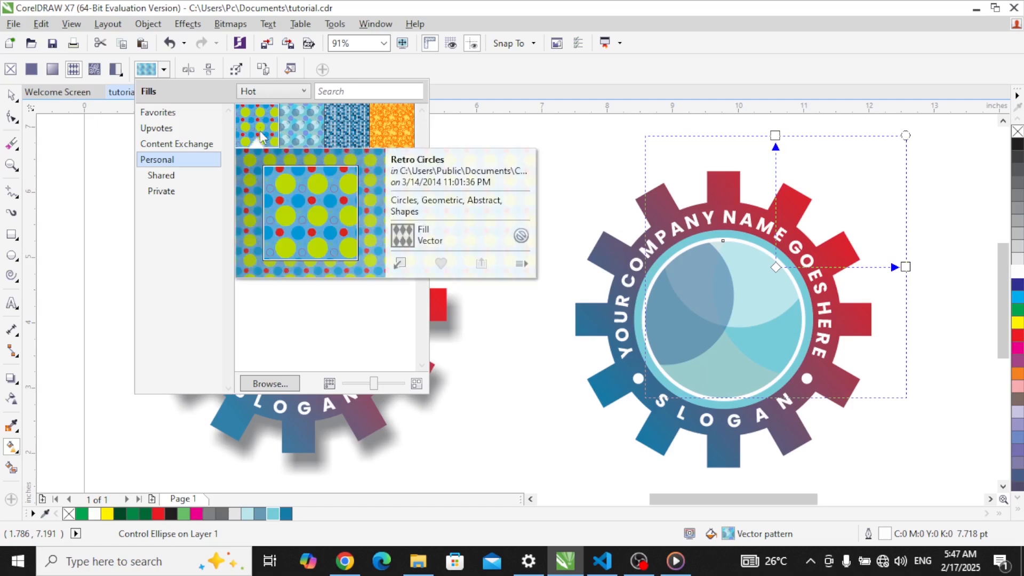
{"action": "left_click", "coordinate": [400, 264]}
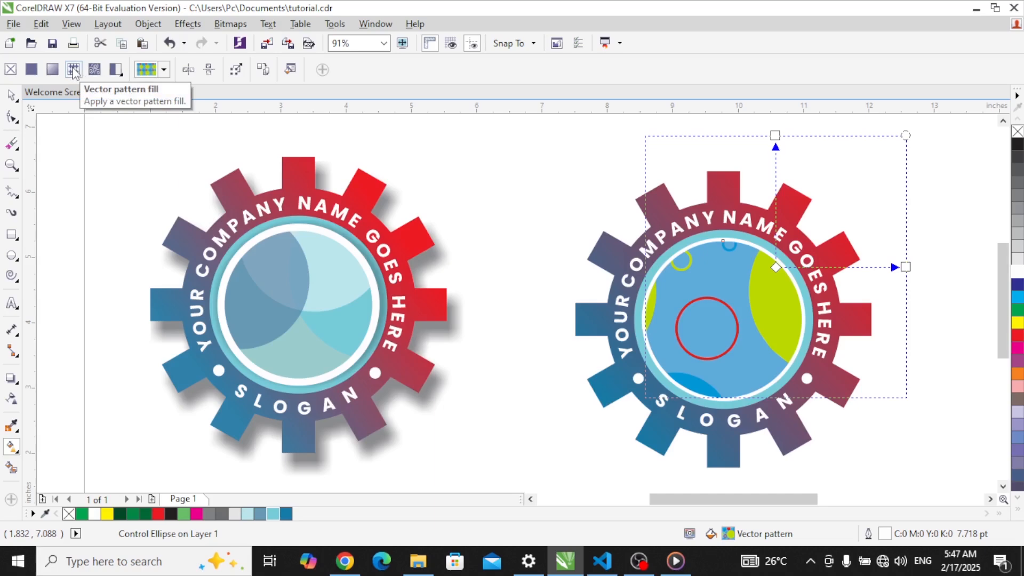
Step: Replace the fill with the Bokeh Offset vector pattern
{"action": "left_click", "coordinate": [164, 70]}
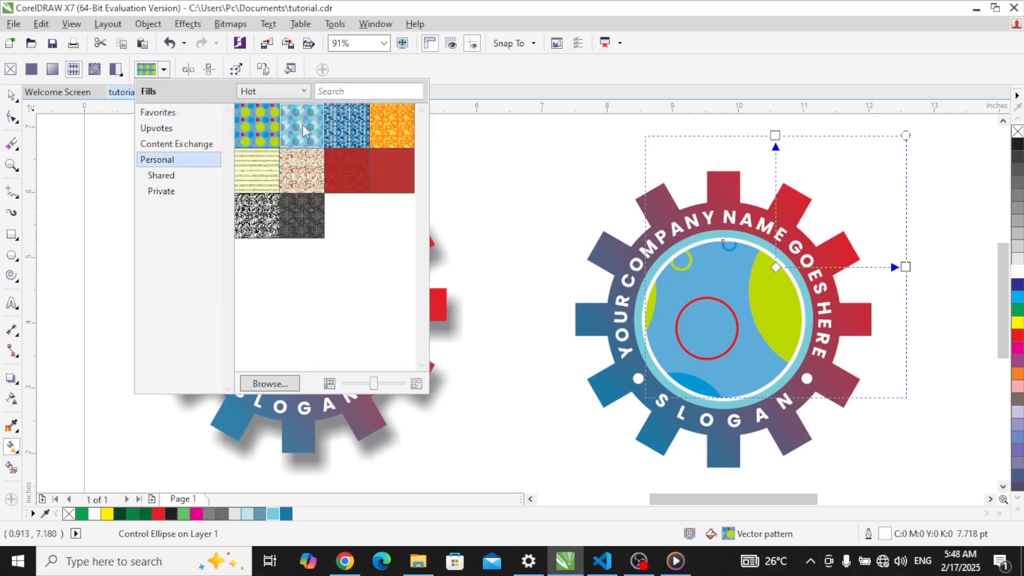
{"action": "mouse_move", "coordinate": [304, 130]}
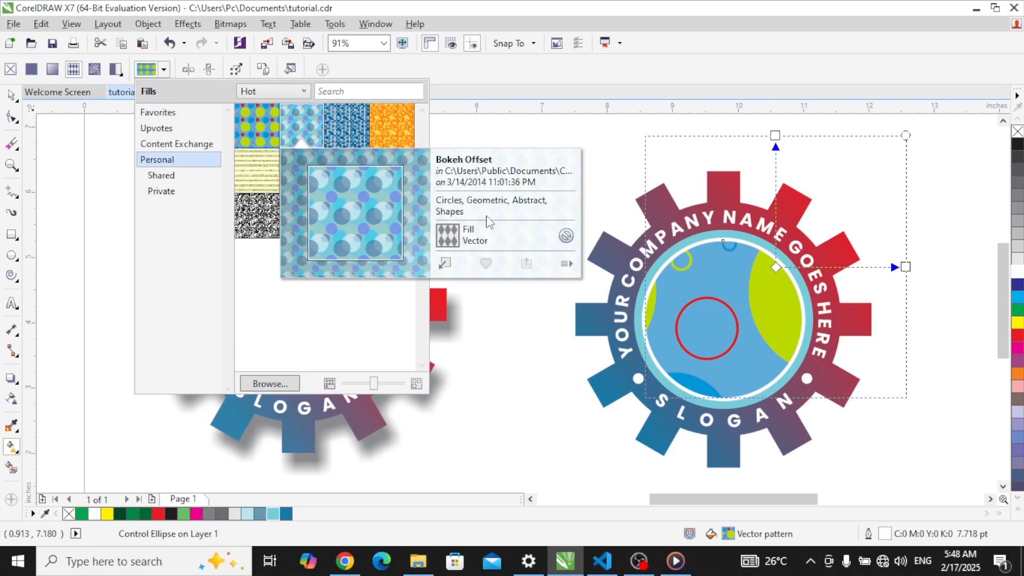
{"action": "left_click", "coordinate": [446, 263]}
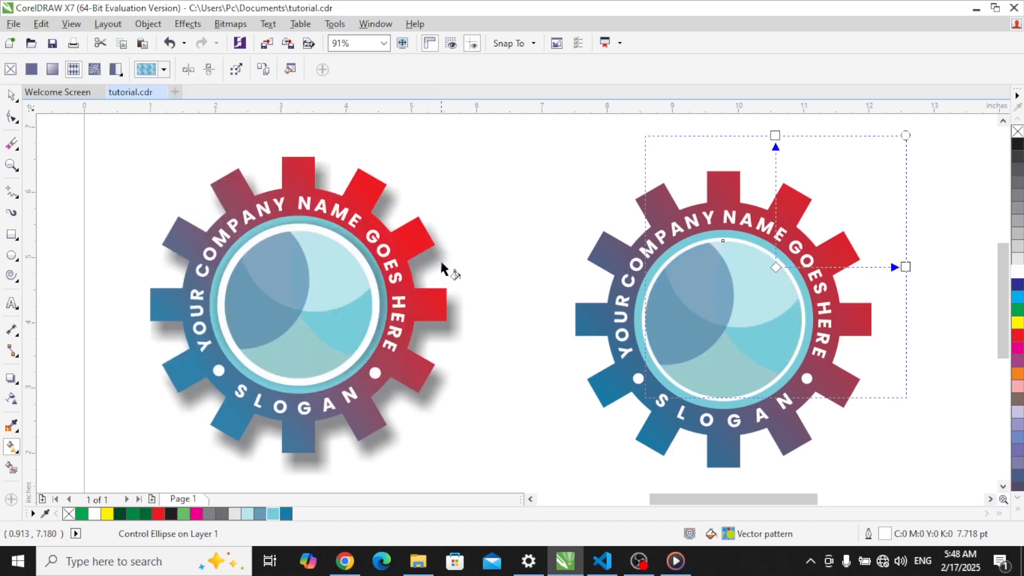
{"action": "left_click", "coordinate": [10, 95]}
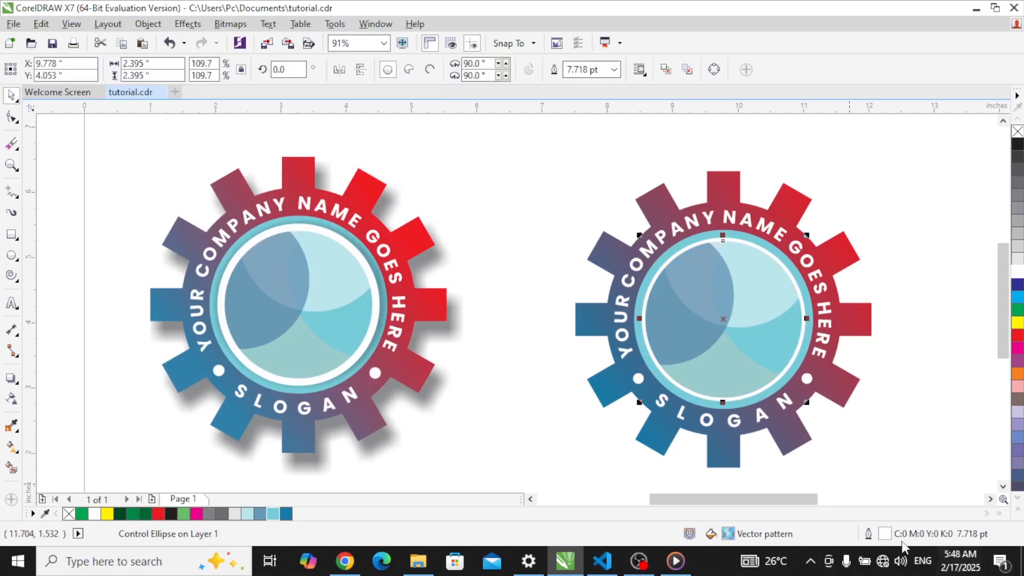
Step: Turn off Behind fill in Outline Pen so the white outline draws over the pattern
{"action": "double_click", "coordinate": [884, 535]}
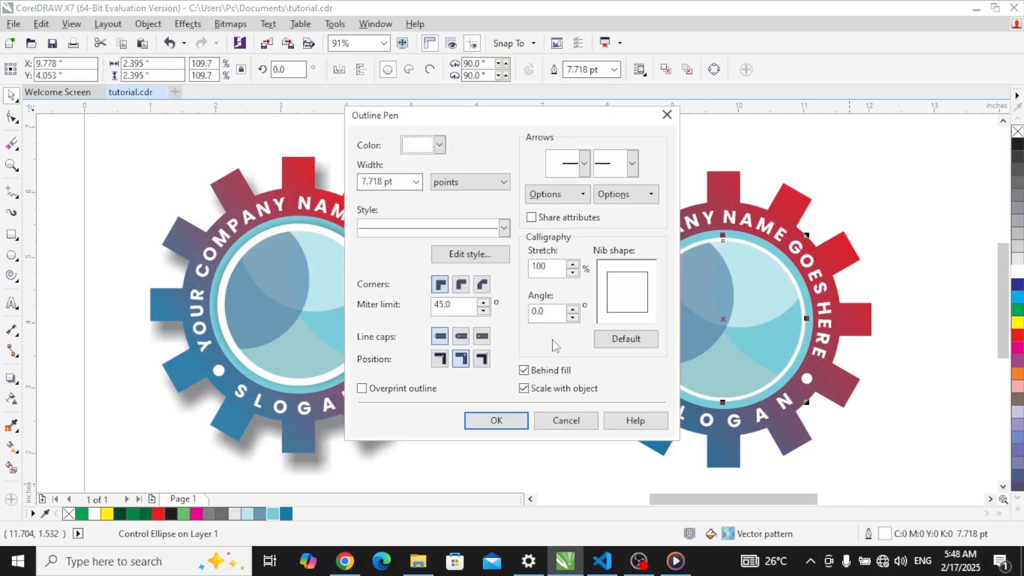
{"action": "left_click", "coordinate": [538, 371]}
{"action": "left_click", "coordinate": [510, 420]}
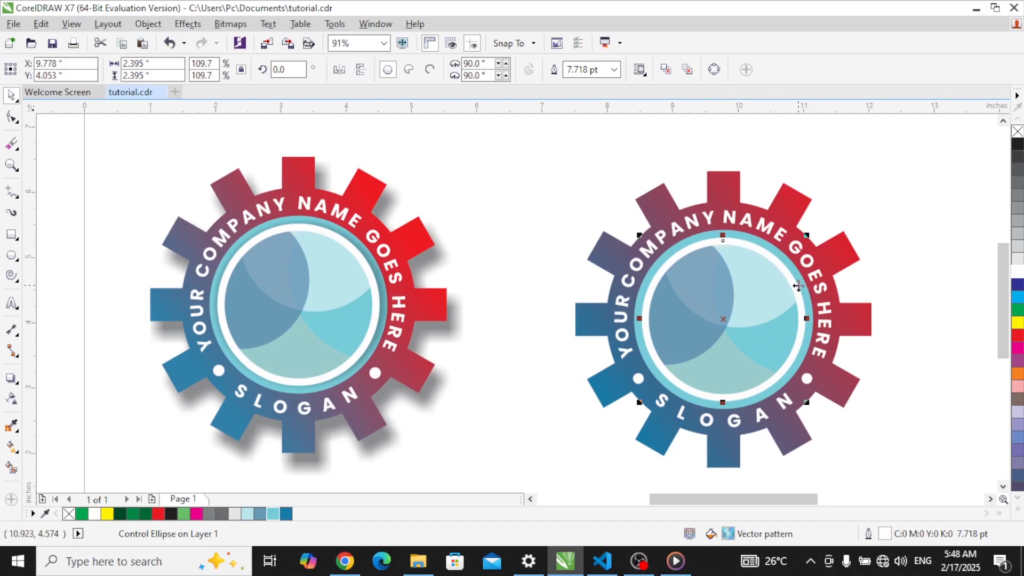
{"action": "left_click", "coordinate": [11, 379]}
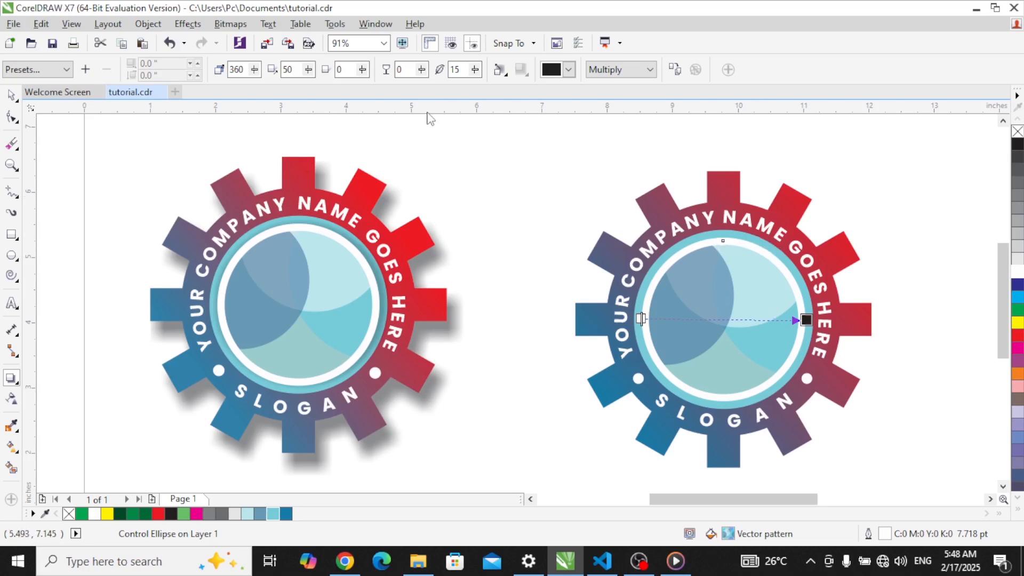
Step: Set the inner circle's shadow opacity to 50, then 30, and compare with the left logo
{"action": "left_click", "coordinate": [402, 70]}
{"action": "key", "text": "Return"}
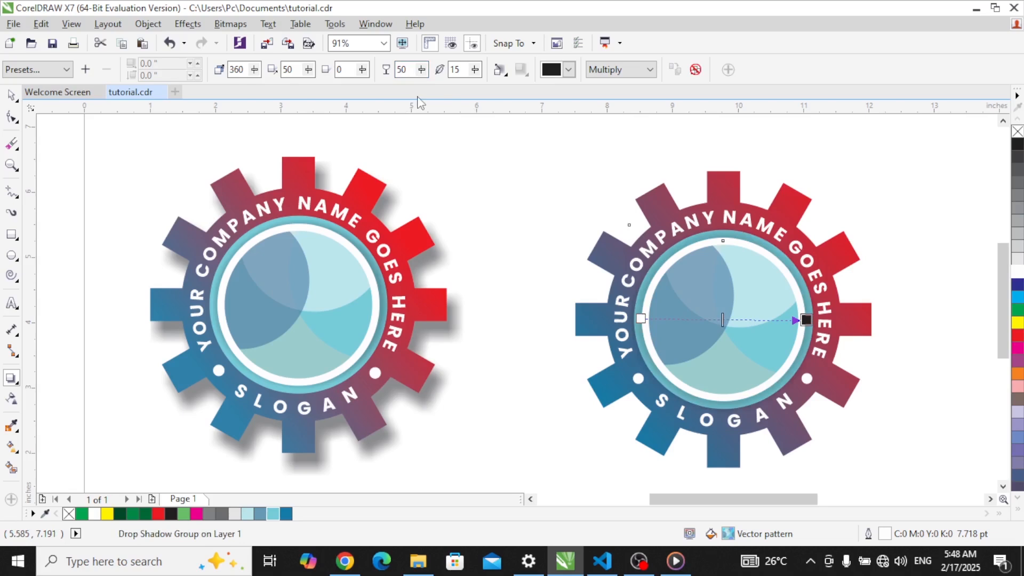
{"action": "double_click", "coordinate": [402, 69]}
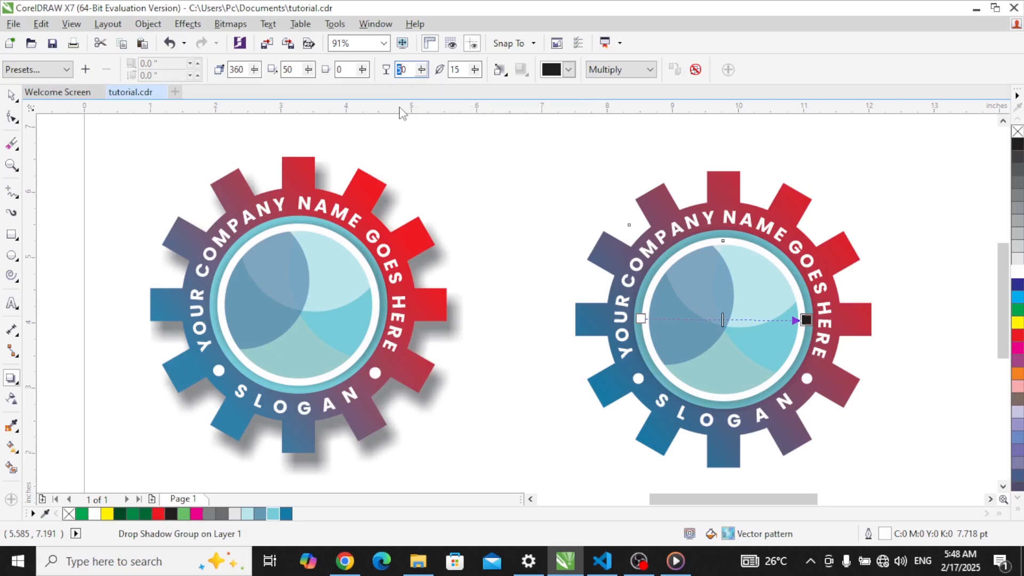
{"action": "type", "text": "30"}
{"action": "key", "text": "Return"}
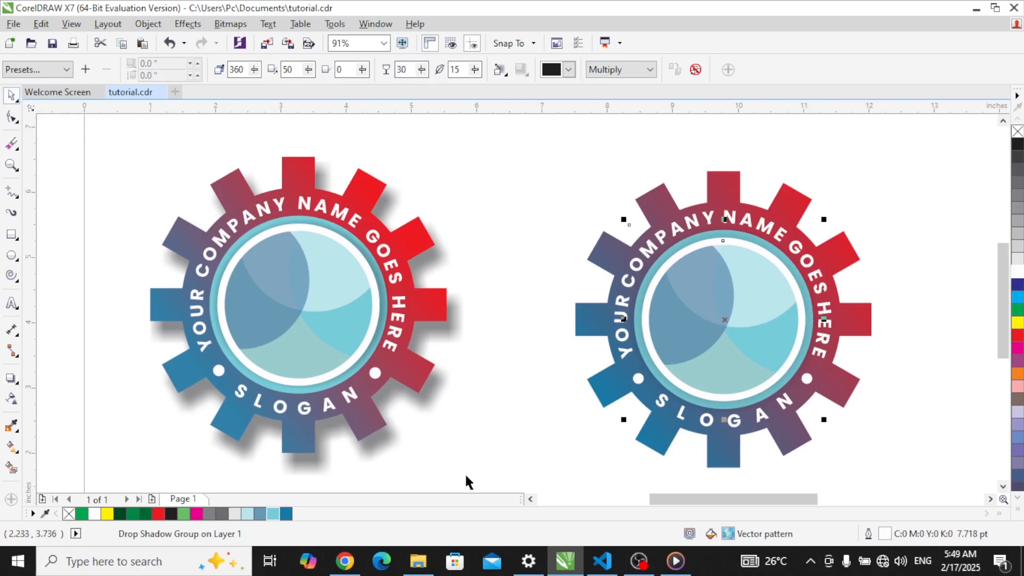
{"action": "left_click", "coordinate": [389, 442]}
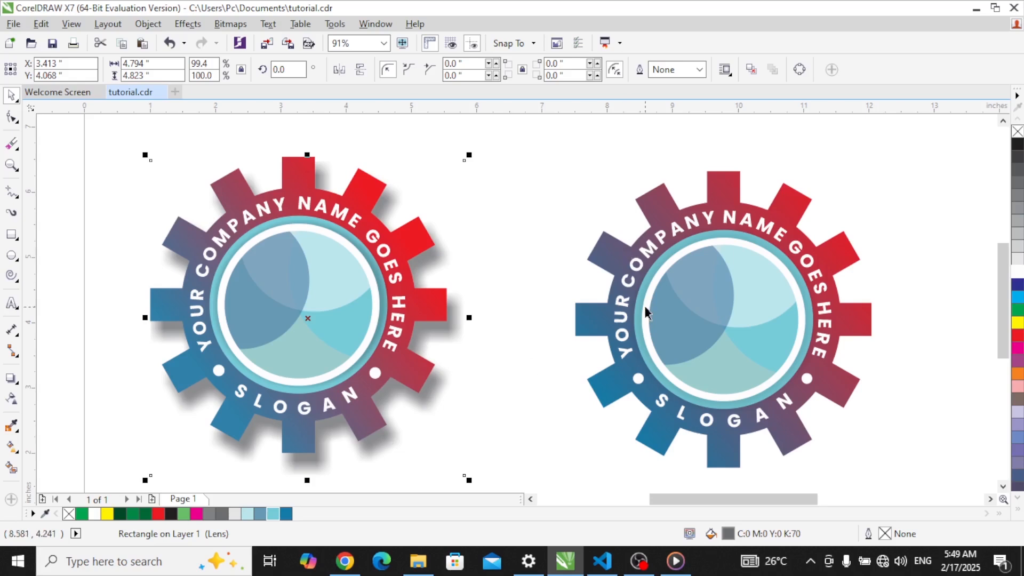
Step: Drag a drop shadow onto the right gear and set its opacity to 80
{"action": "left_click", "coordinate": [664, 209]}
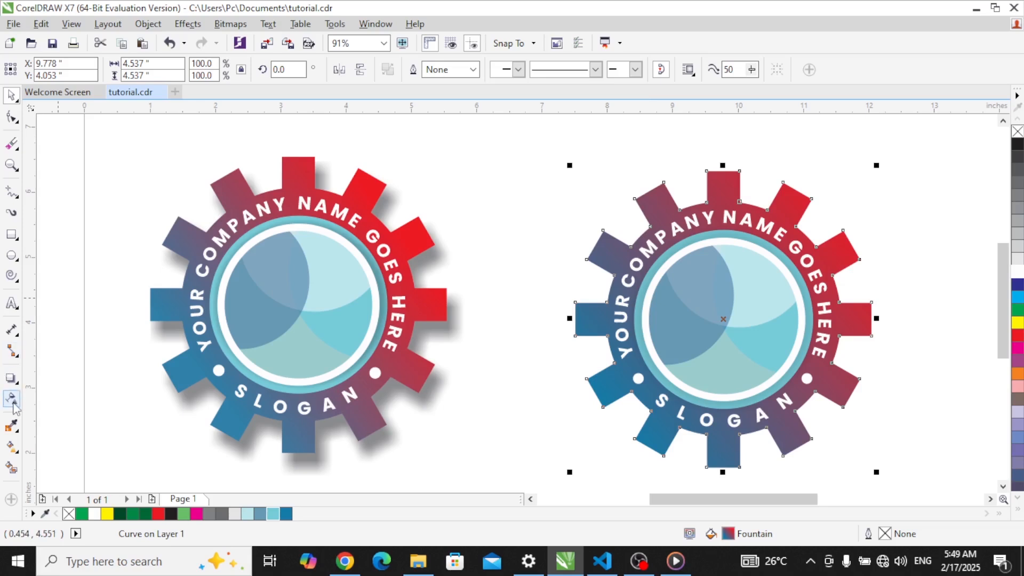
{"action": "left_click", "coordinate": [12, 380]}
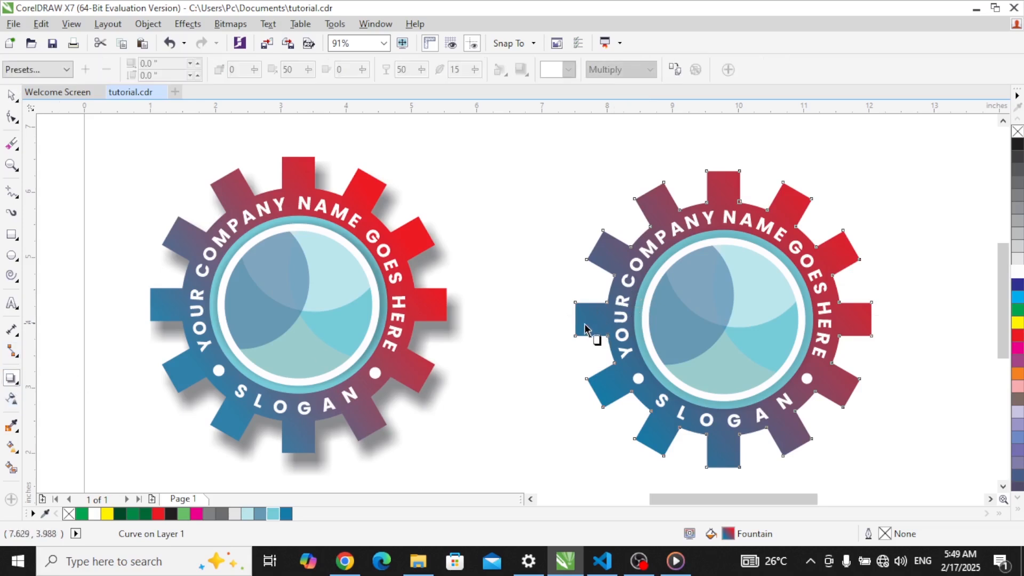
{"action": "left_click_drag", "start_coordinate": [590, 332], "coordinate": [864, 320]}
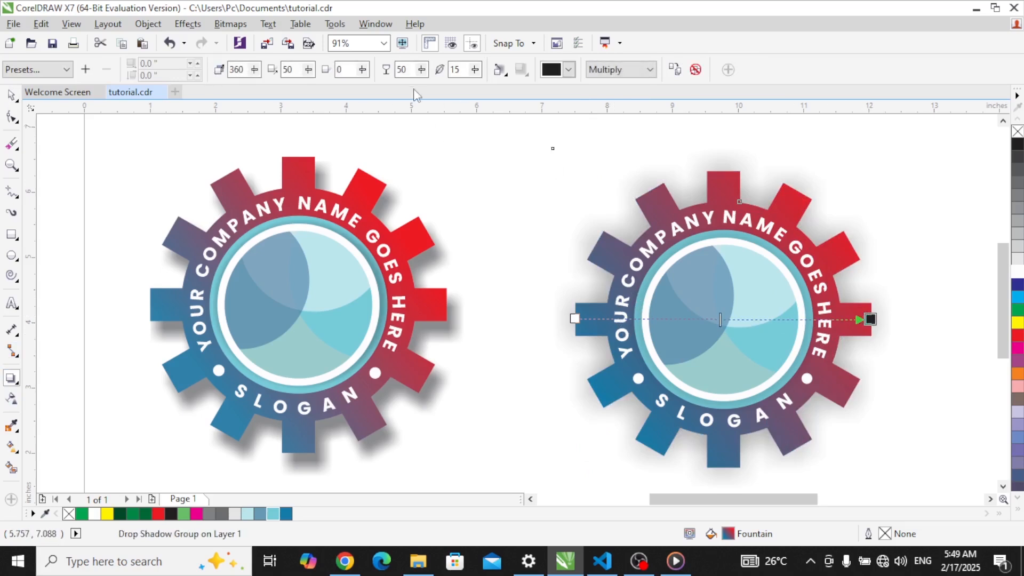
{"action": "left_click_drag", "start_coordinate": [403, 70], "coordinate": [381, 83]}
{"action": "type", "text": "8"}
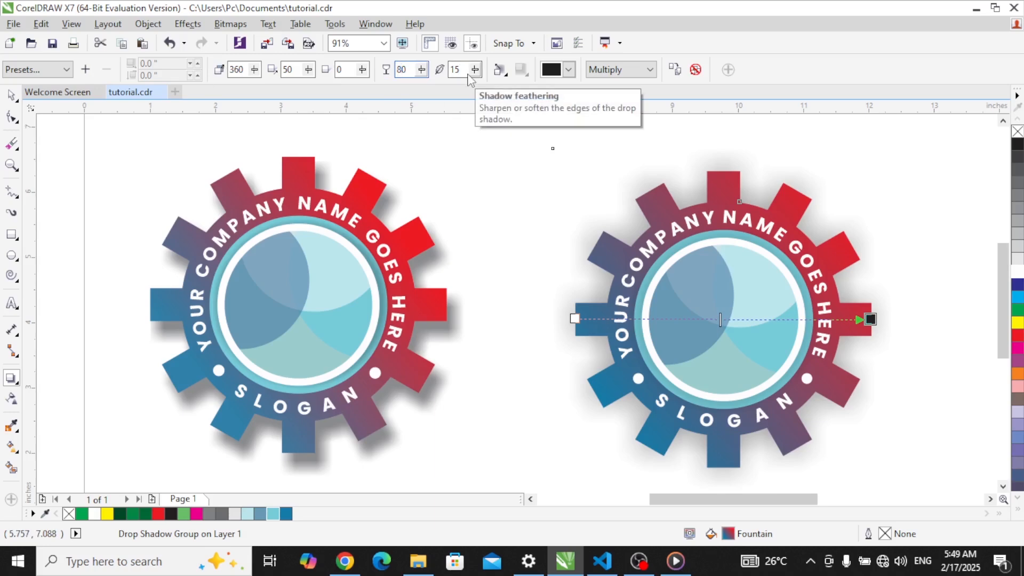
{"action": "key", "text": "Return"}
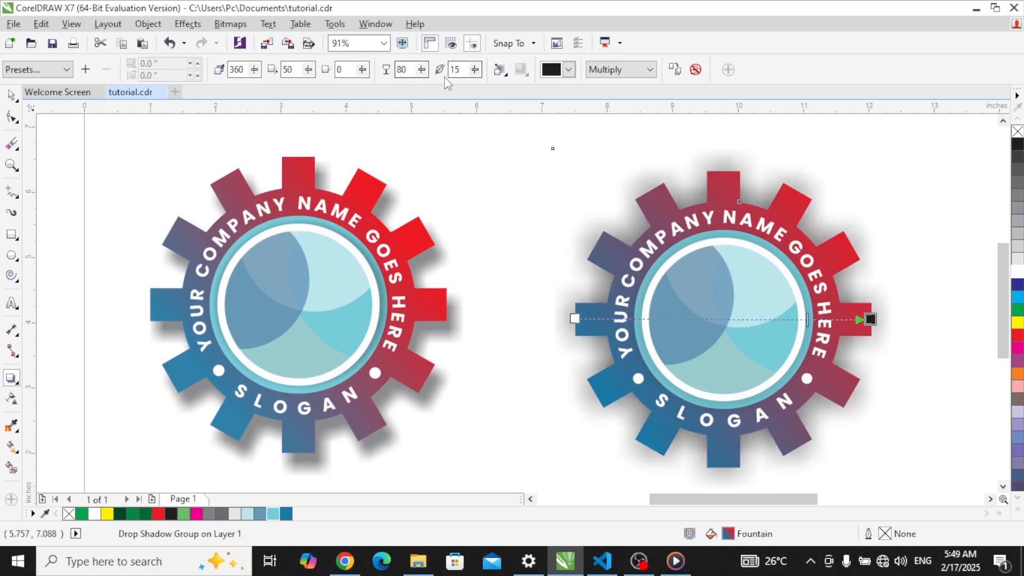
Step: Set the gear shadow's feathering to 5 and lower its opacity to 50
{"action": "left_click_drag", "start_coordinate": [462, 70], "coordinate": [441, 81]}
{"action": "type", "text": "5"}
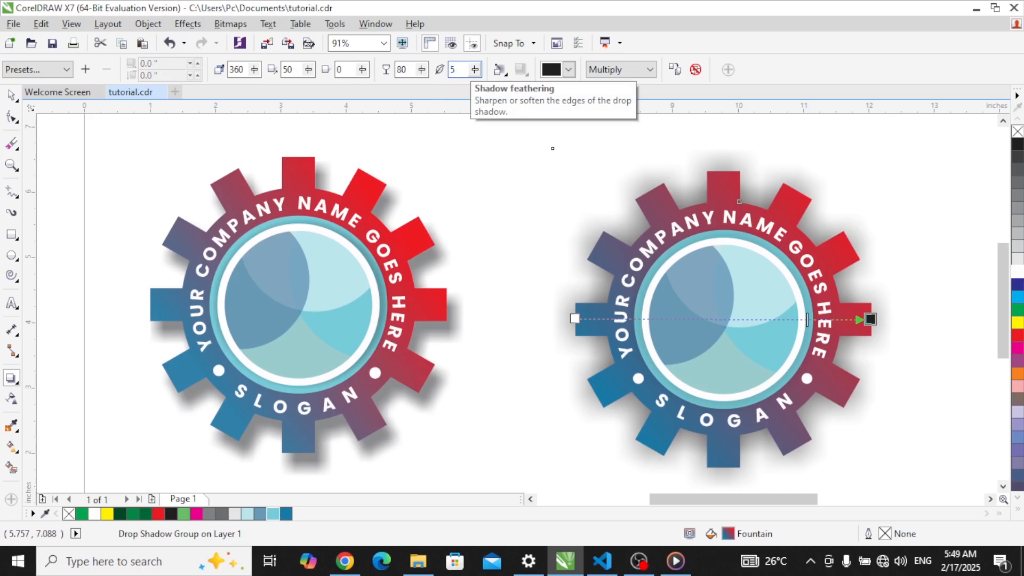
{"action": "key", "text": "Return"}
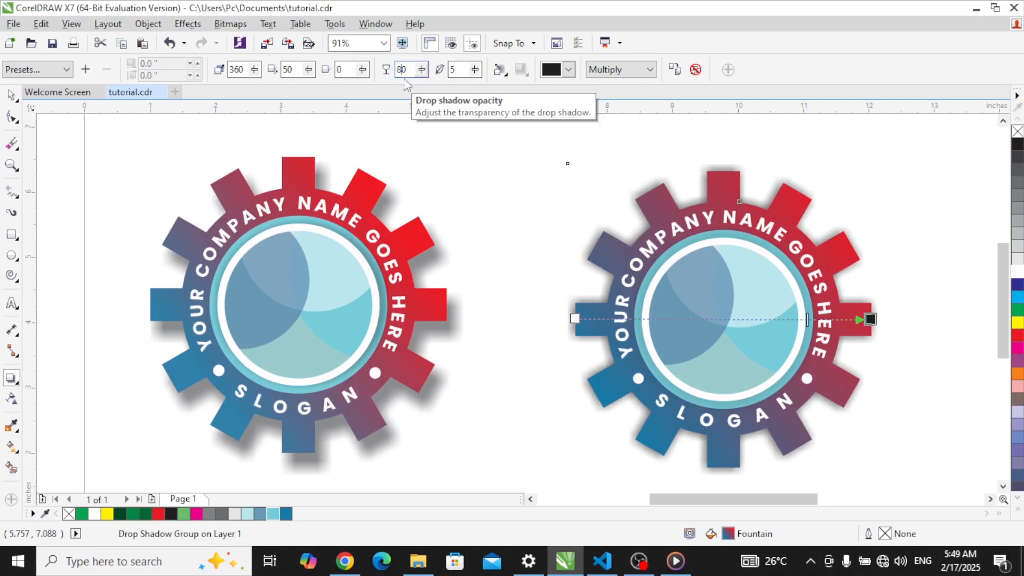
{"action": "left_click_drag", "start_coordinate": [403, 72], "coordinate": [385, 74]}
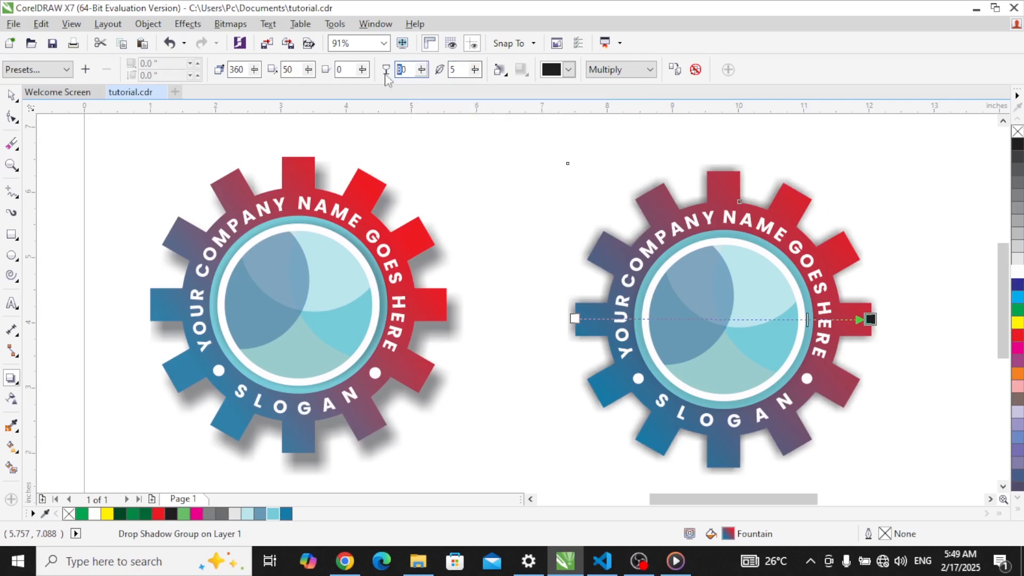
{"action": "type", "text": "7"}
{"action": "key", "text": "Return"}
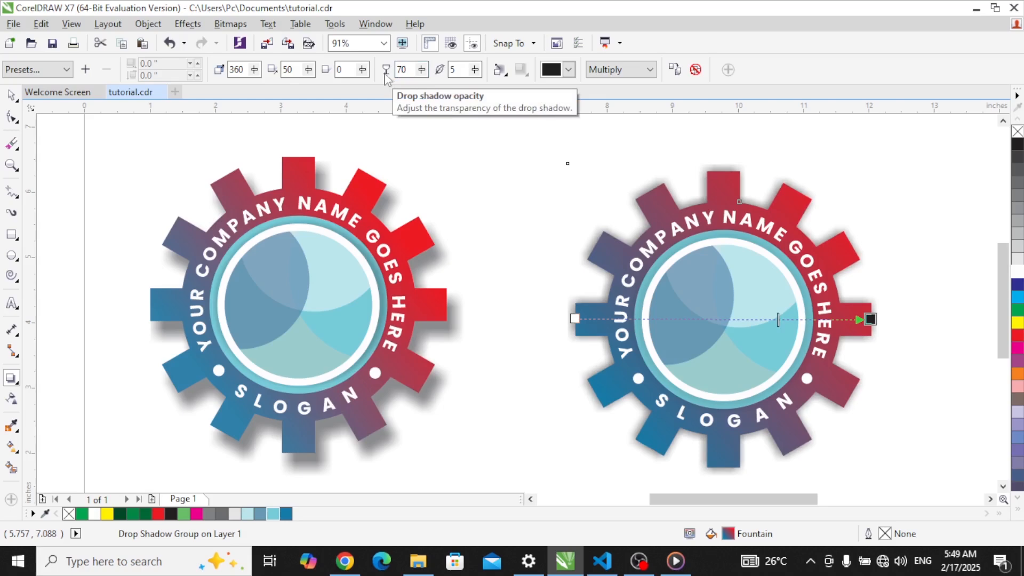
{"action": "left_click_drag", "start_coordinate": [402, 71], "coordinate": [389, 75]}
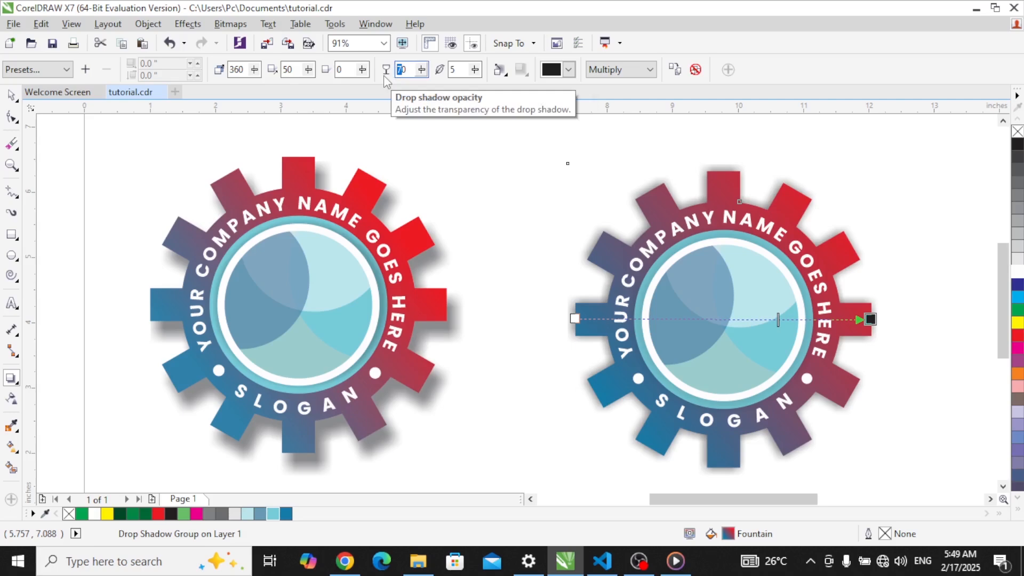
{"action": "type", "text": "5"}
{"action": "key", "text": "Return"}
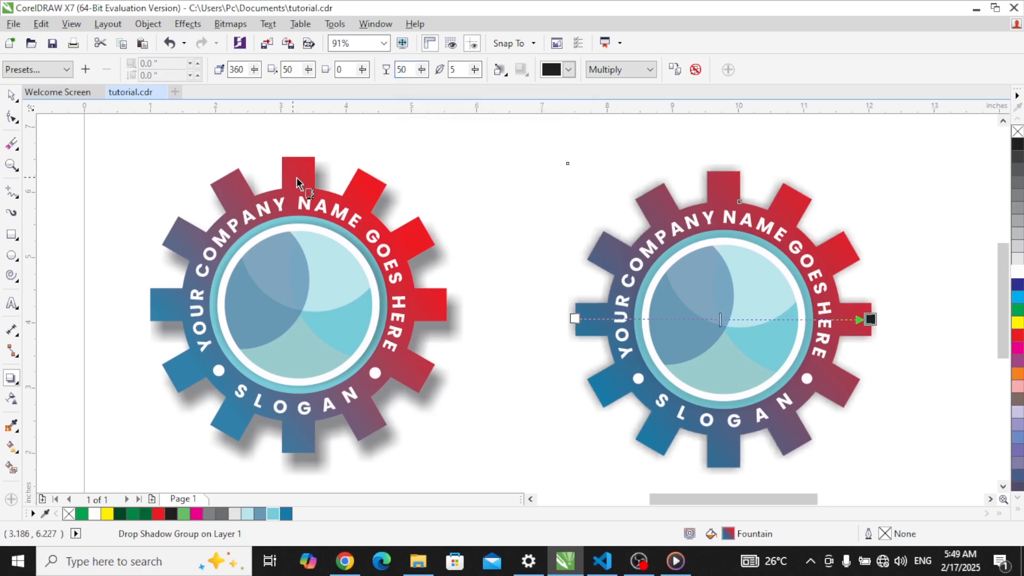
Step: Break the right gear's drop shadow apart into a separate object
{"action": "left_click", "coordinate": [11, 96]}
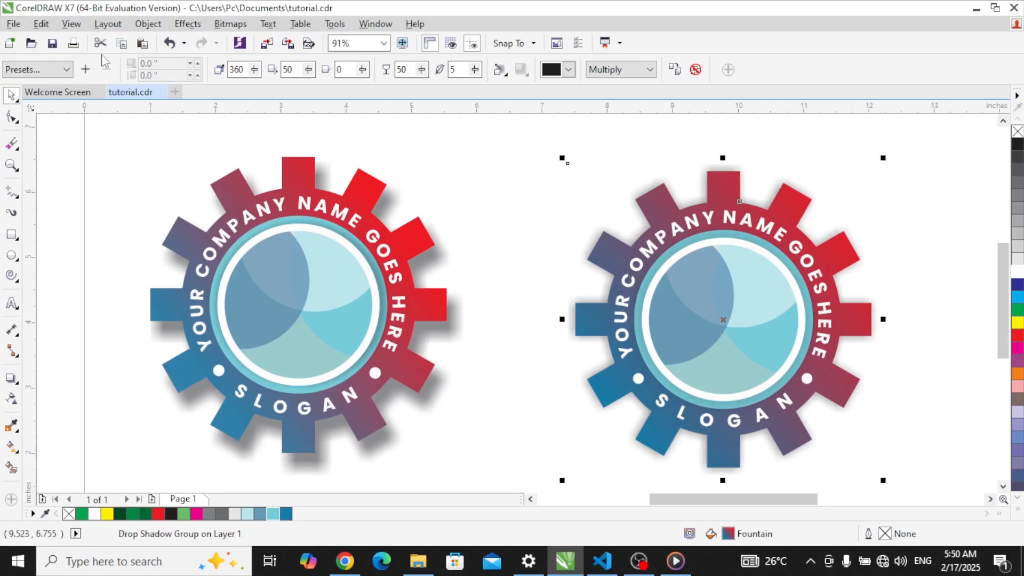
{"action": "left_click", "coordinate": [147, 26]}
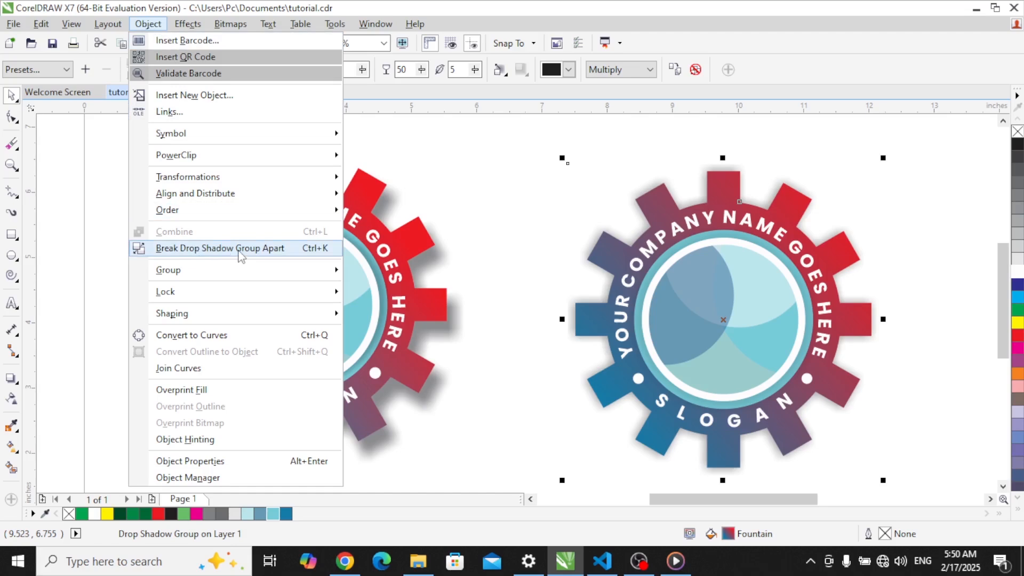
{"action": "left_click", "coordinate": [238, 254]}
Step: Drag the detached shadow a little right so it sits offset behind the gear
{"action": "left_click", "coordinate": [907, 212]}
{"action": "left_click", "coordinate": [827, 212]}
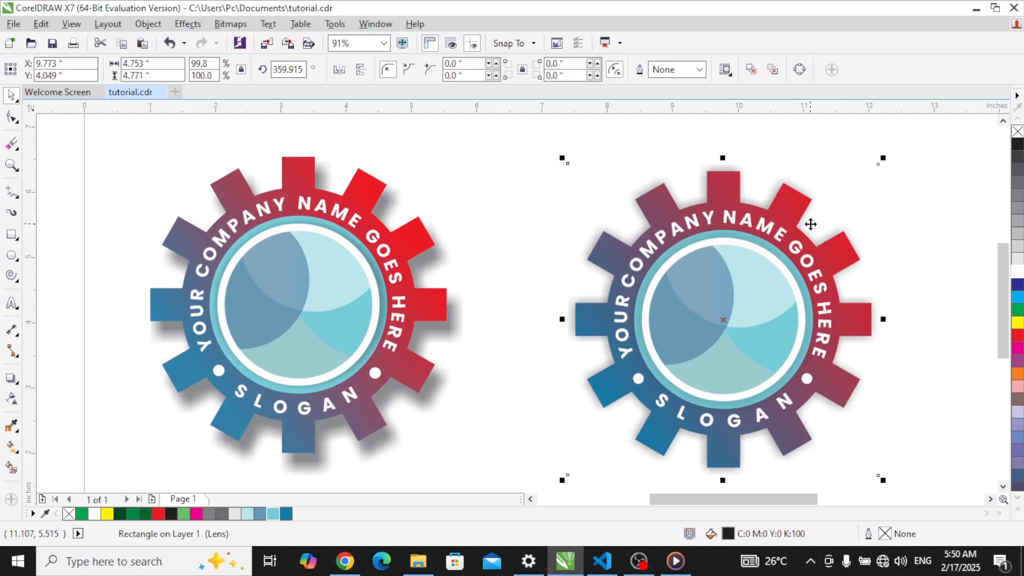
{"action": "left_click_drag", "start_coordinate": [811, 223], "coordinate": [836, 226]}
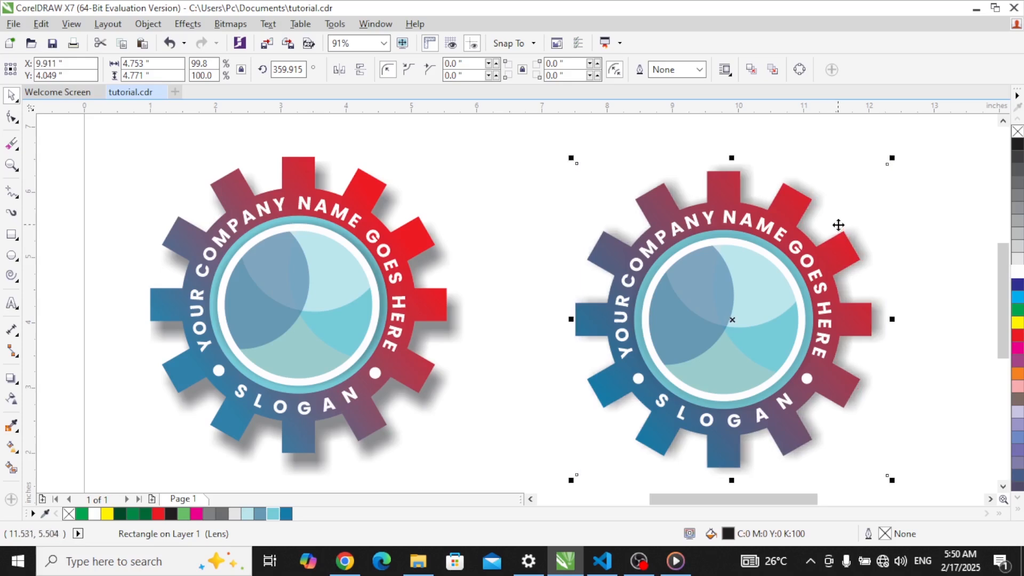
Step: Nudge the shadow down three steps and right one step, to Y 3.929 inches
{"action": "key", "text": "Down"}
{"action": "key", "text": "Down"}
{"action": "key", "text": "Down"}
{"action": "key", "text": "Down"}
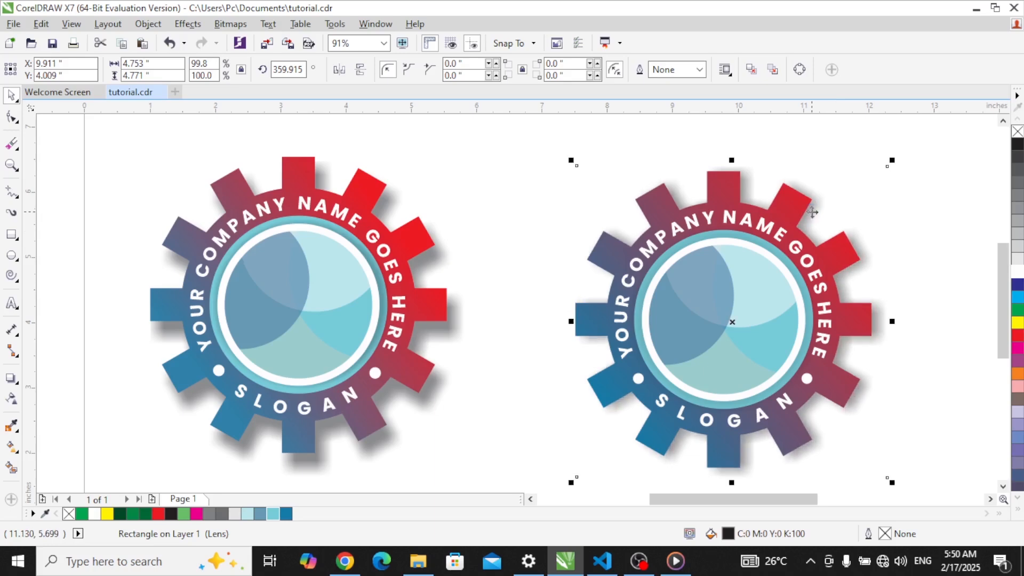
{"action": "key", "text": "Down"}
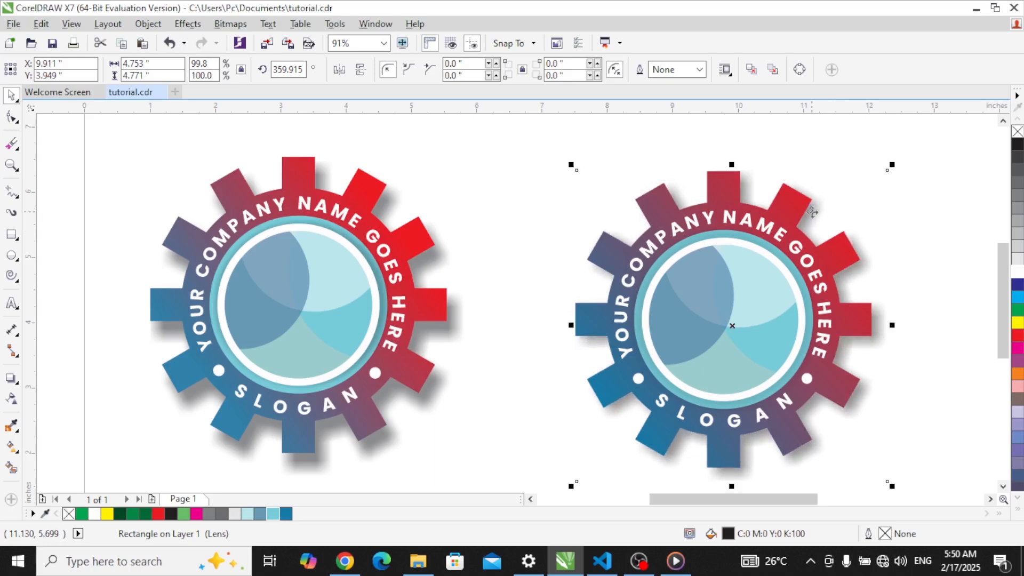
{"action": "key", "text": "Down"}
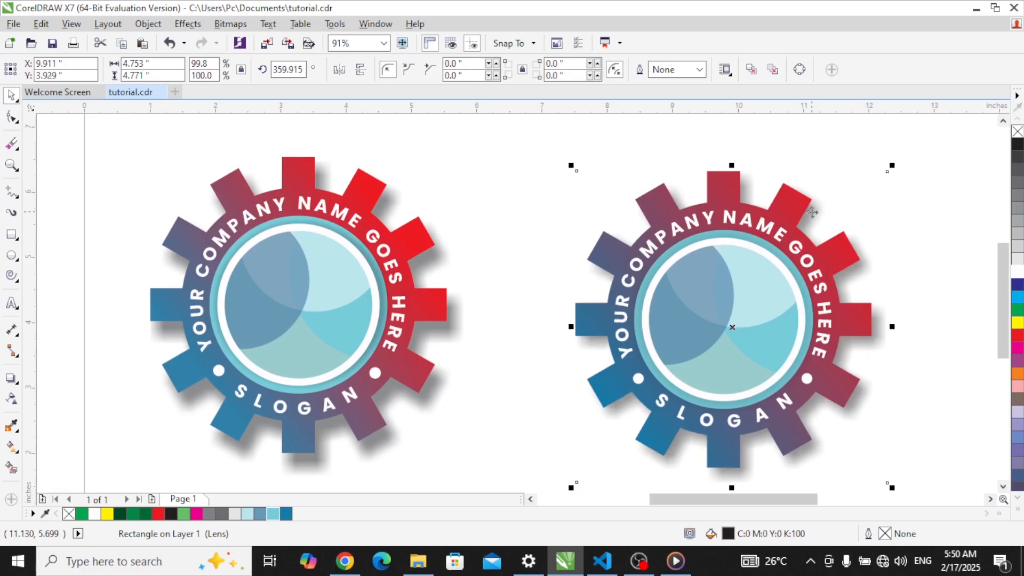
{"action": "key", "text": "Right"}
{"action": "key", "text": "Right"}
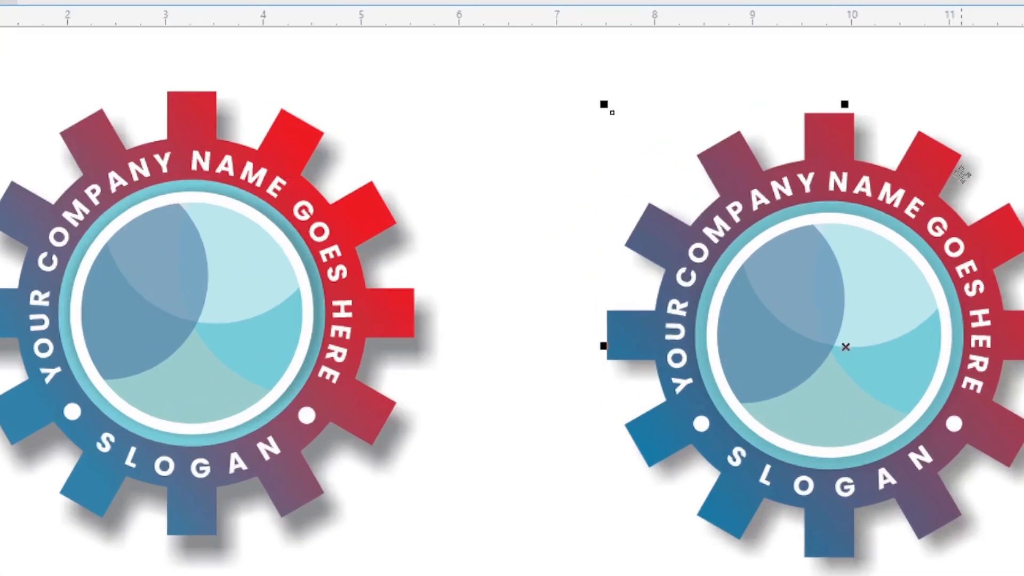